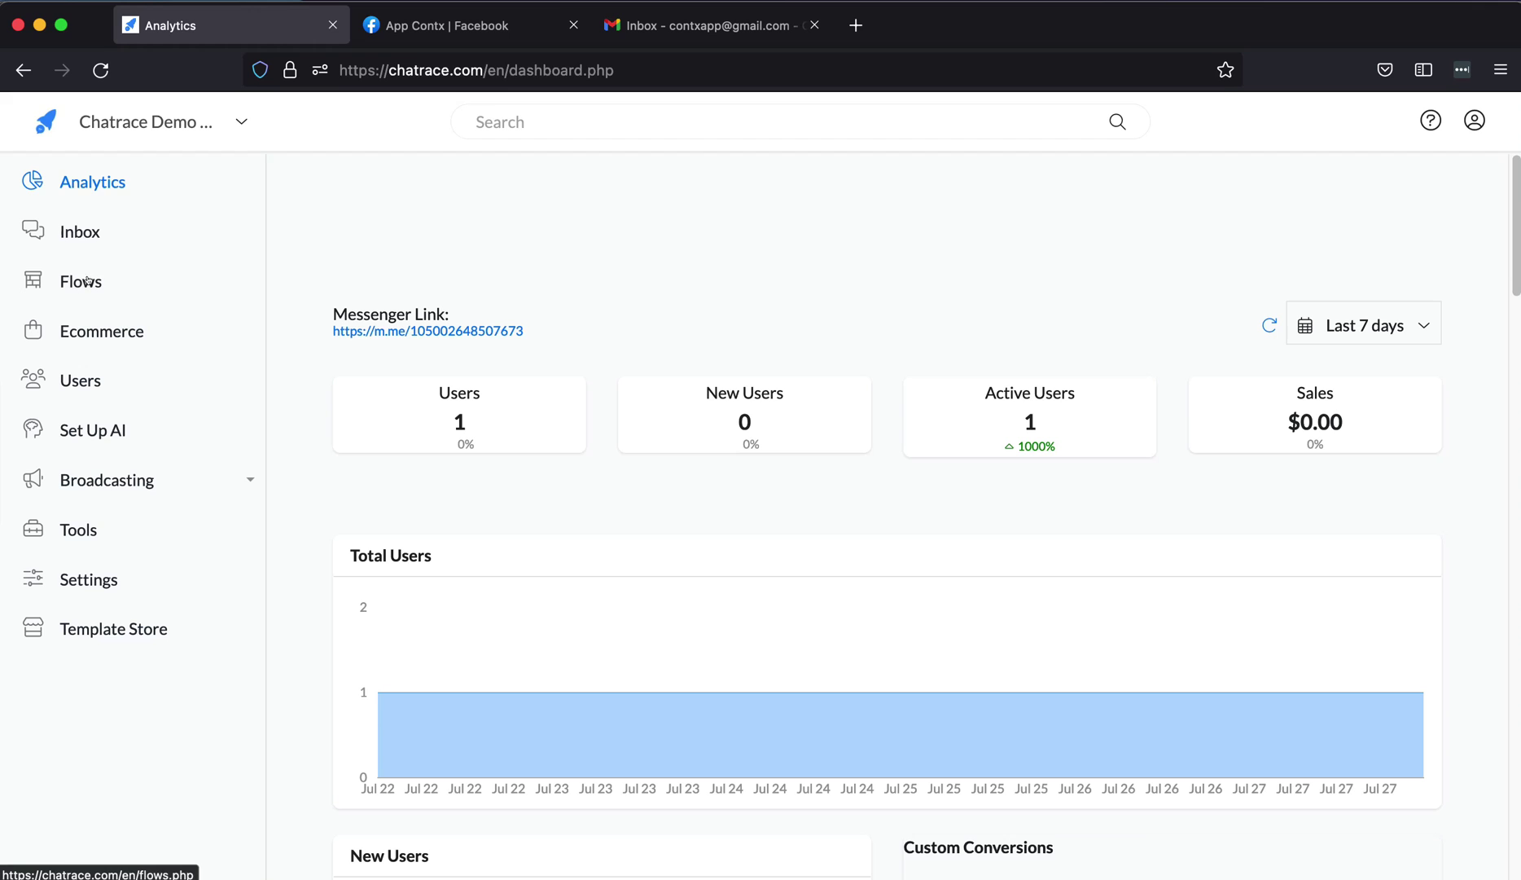
- Create a new flow named 'Enable Live Chat' from the Flows list
click(77, 279)
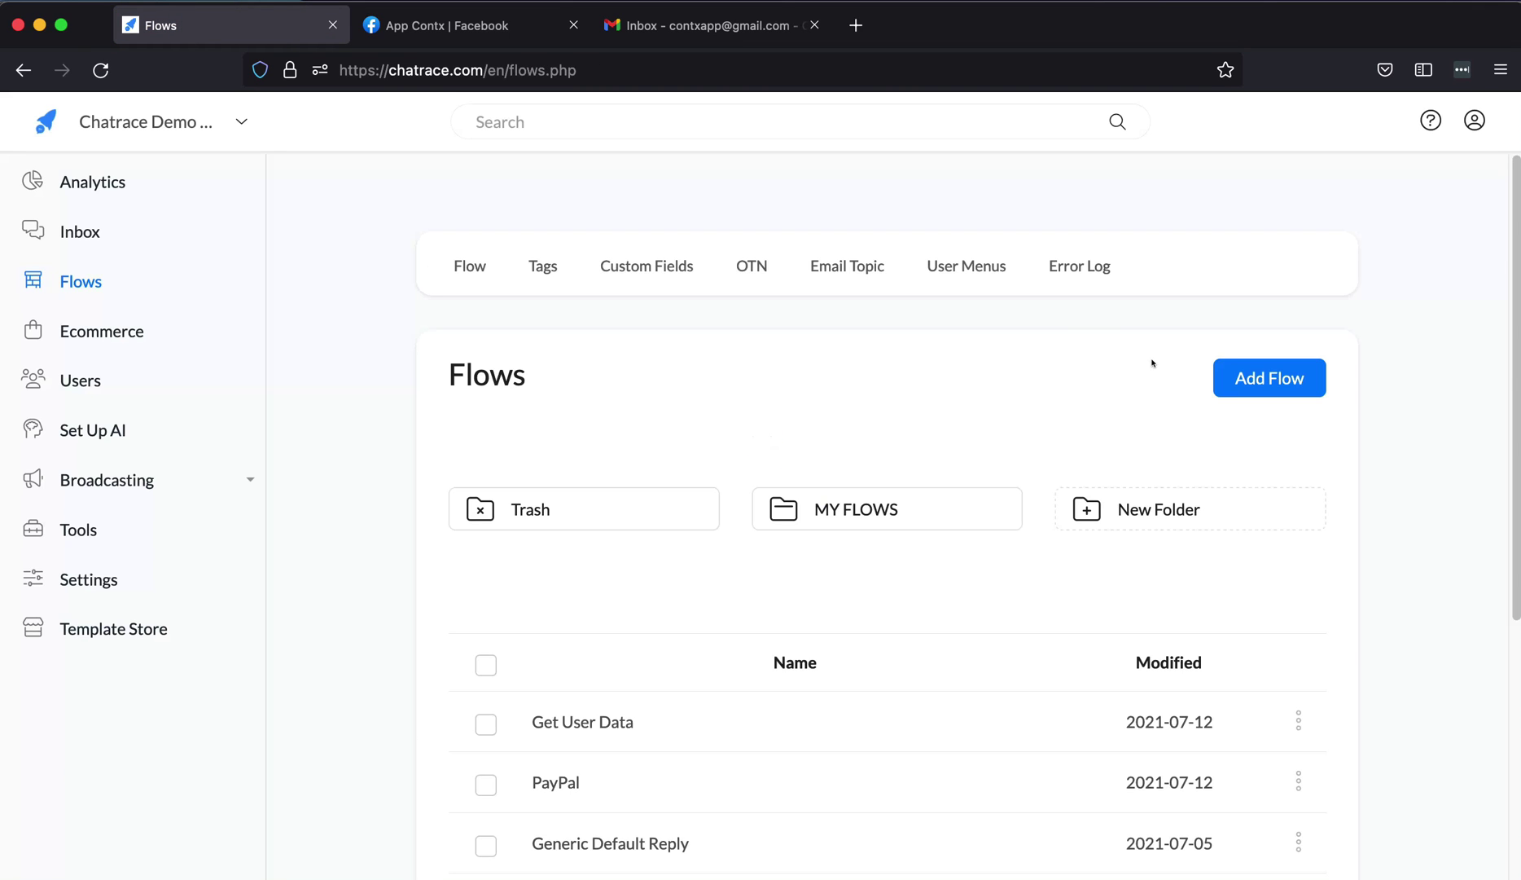
click(1243, 368)
click(822, 231)
text(Enable Live Chat)
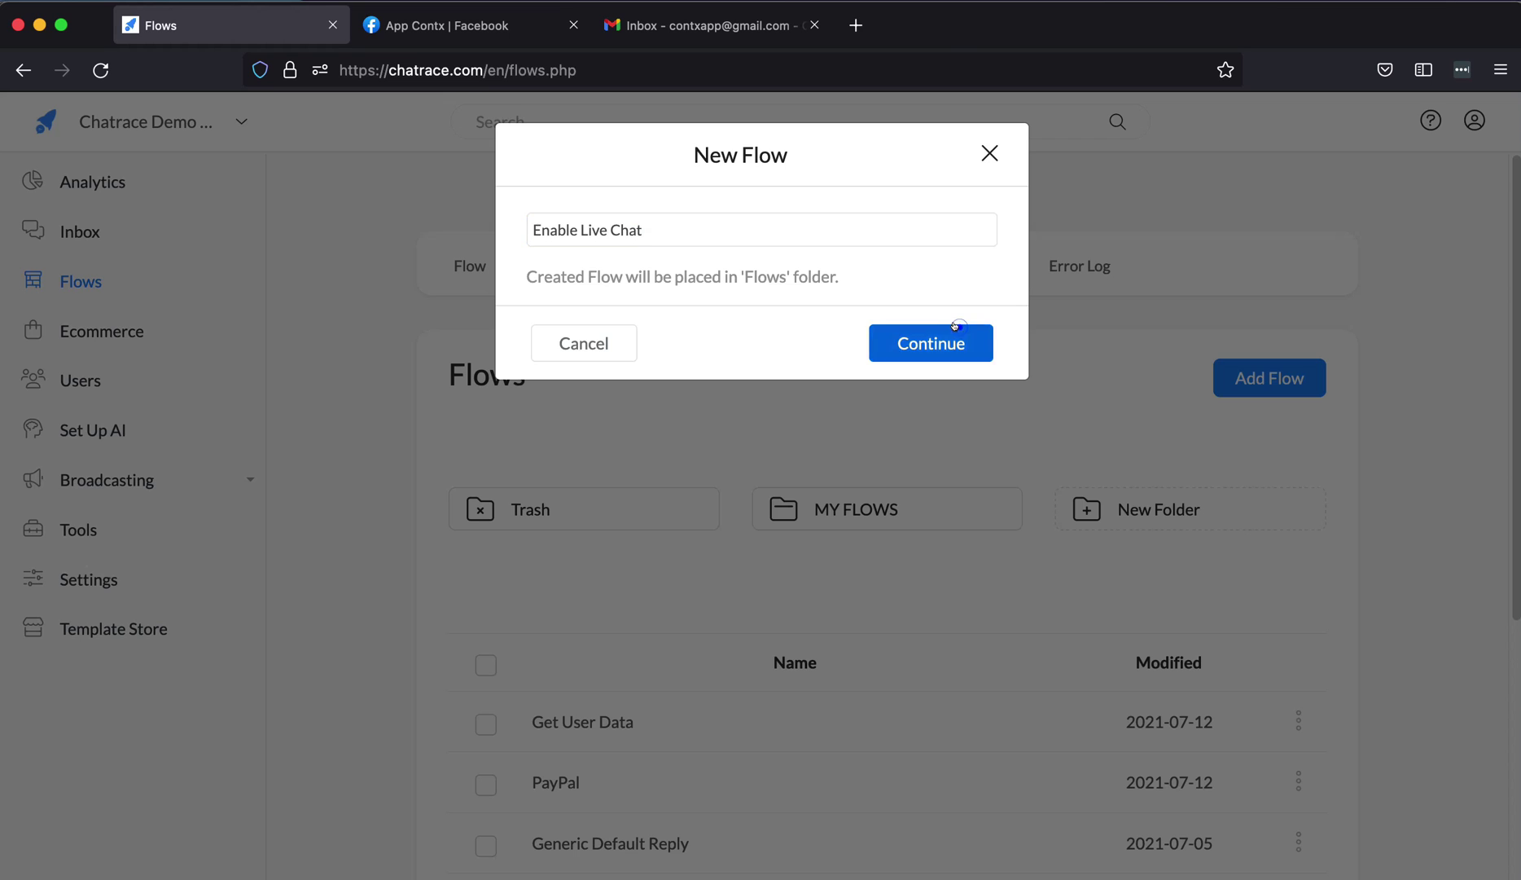
click(961, 325)
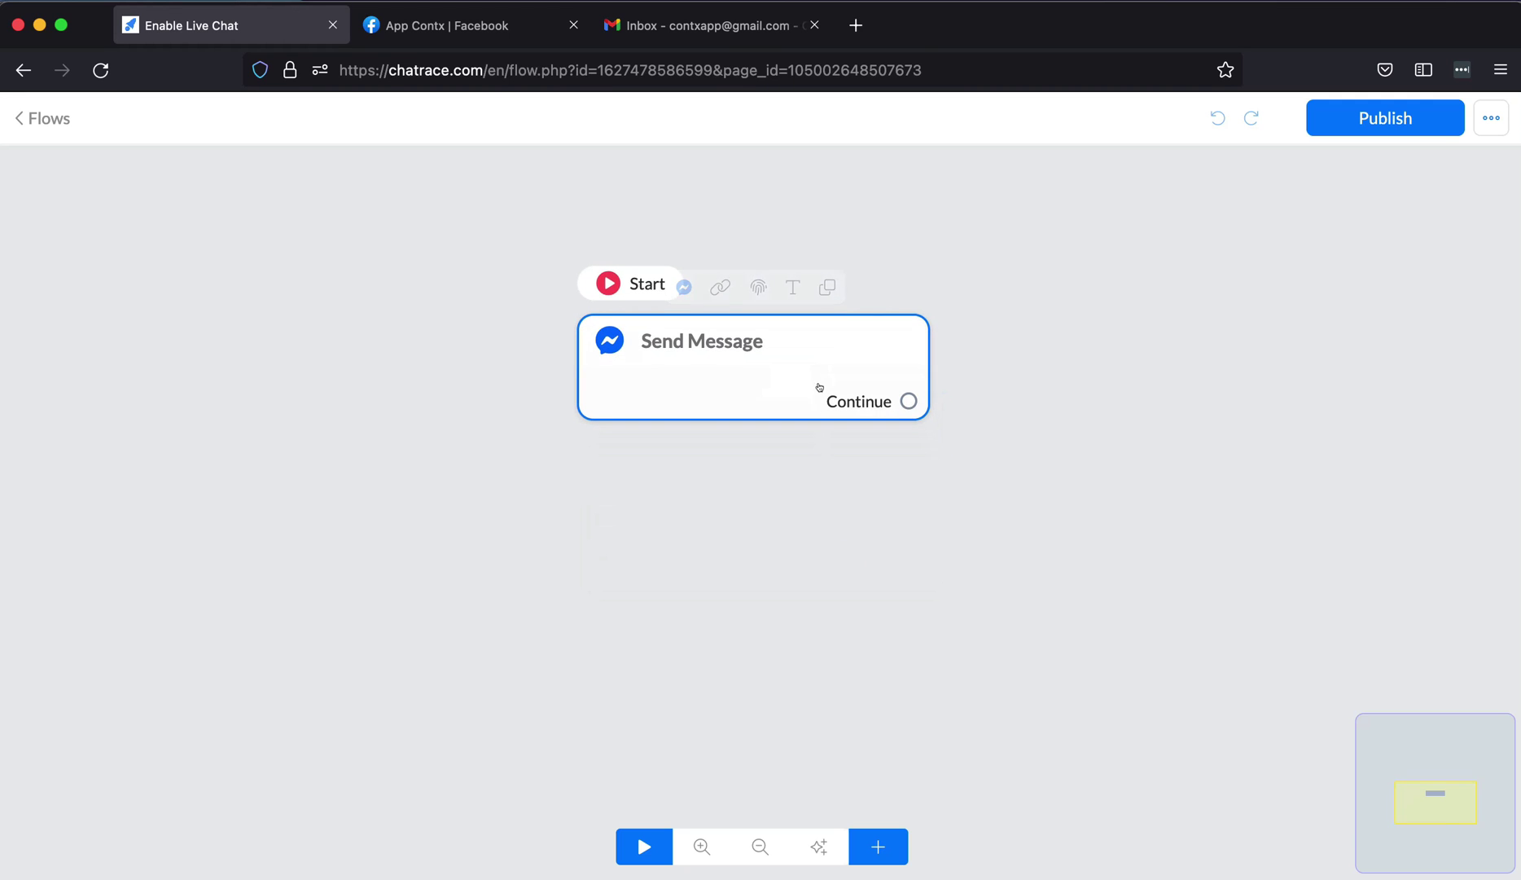
- Give the first message the text 'Would you like to talk to a human?' and a 'Talk to Human' button sending a message
click(820, 379)
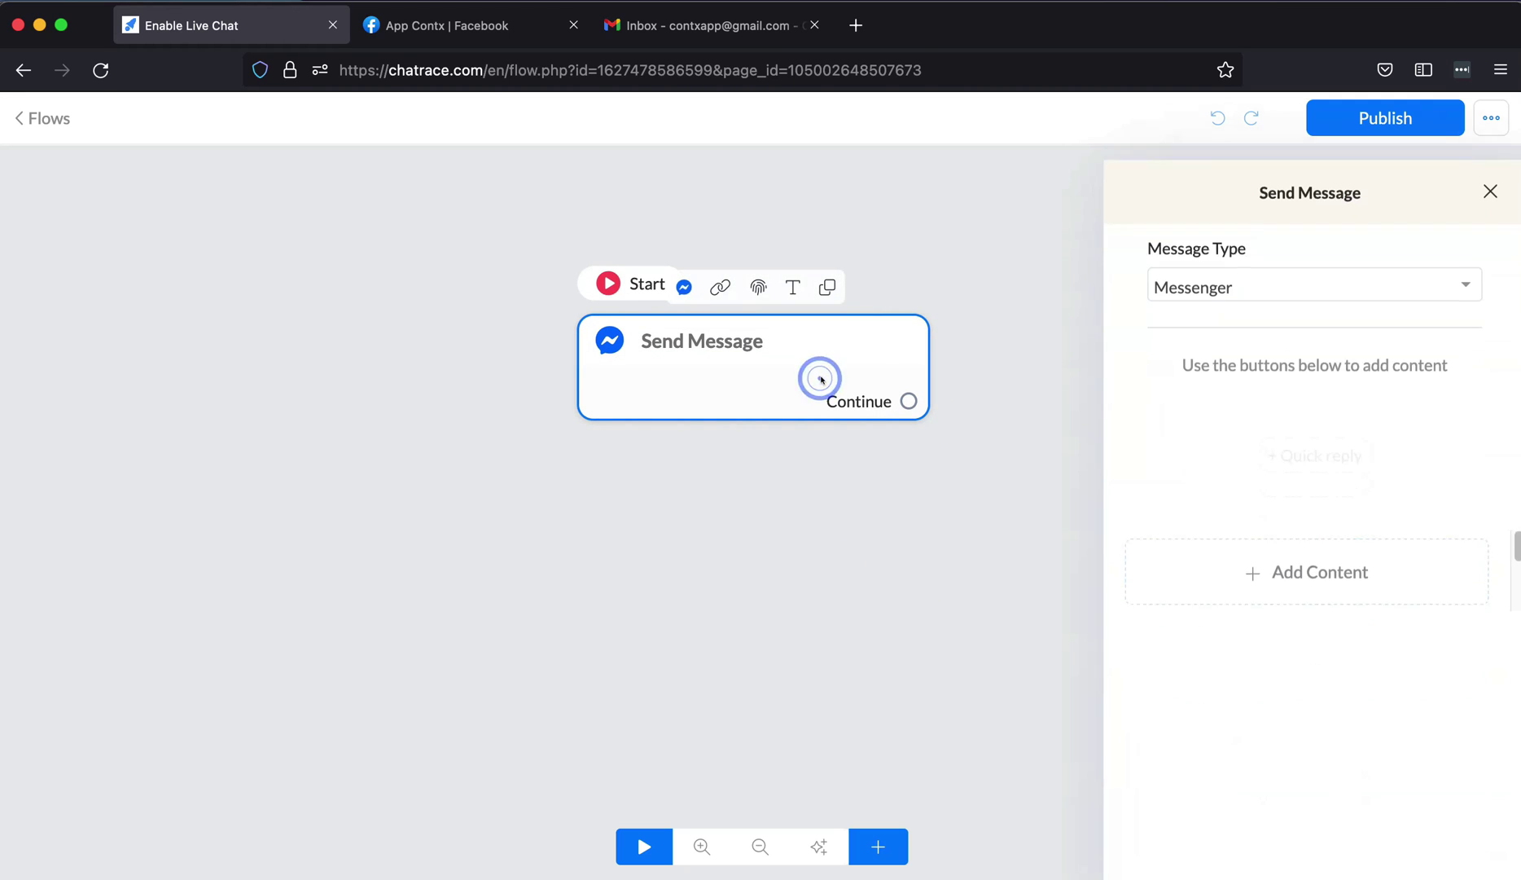
click(1260, 554)
click(1194, 419)
text(Would you like to talk to a human?)
click(1173, 473)
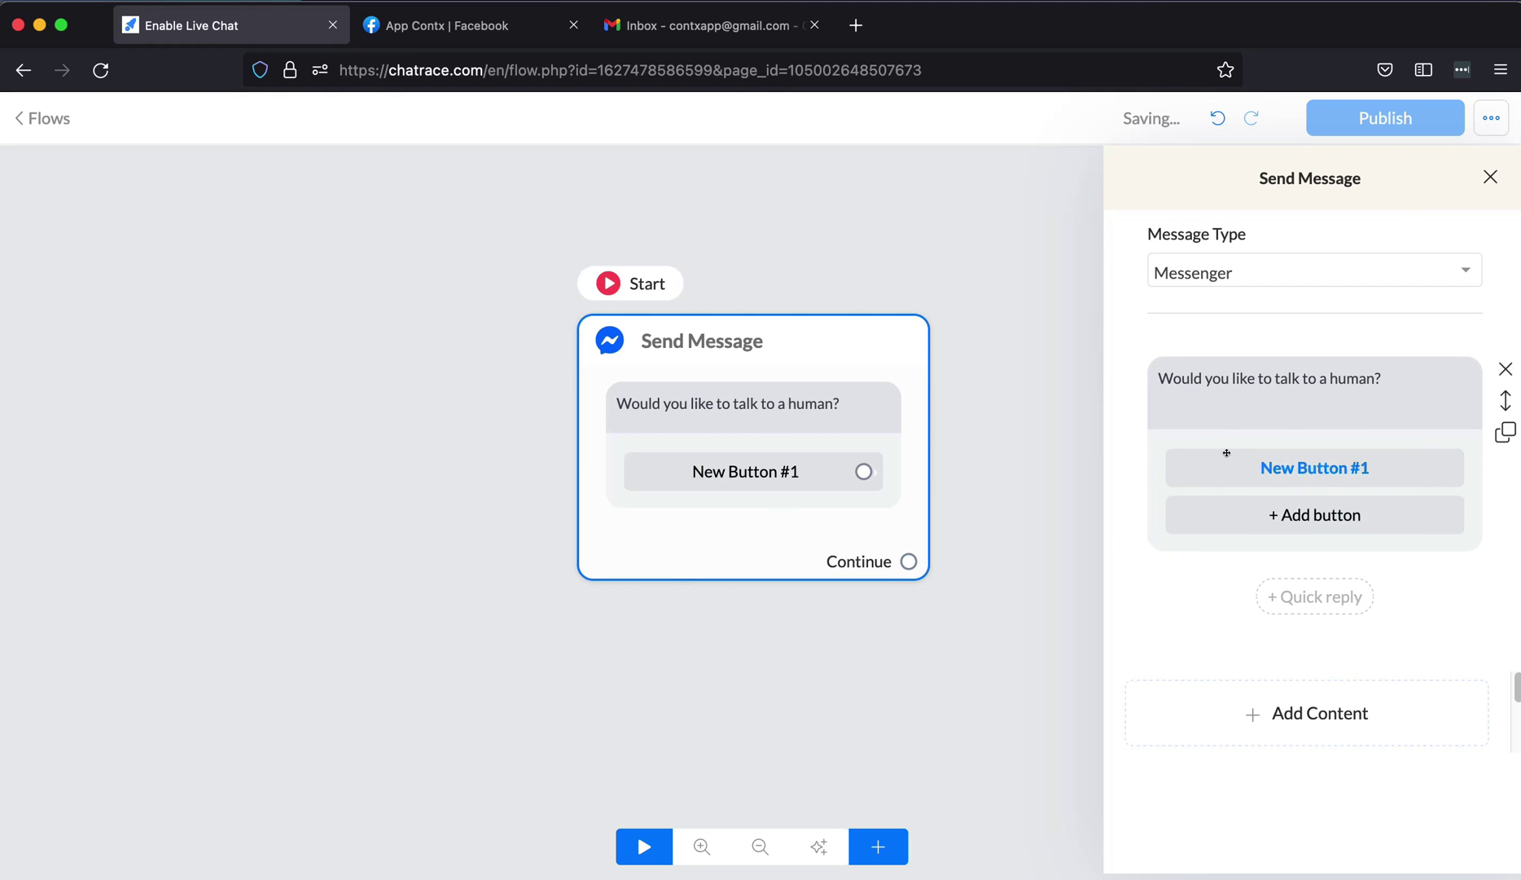
click(1227, 456)
text(Talk to Human)
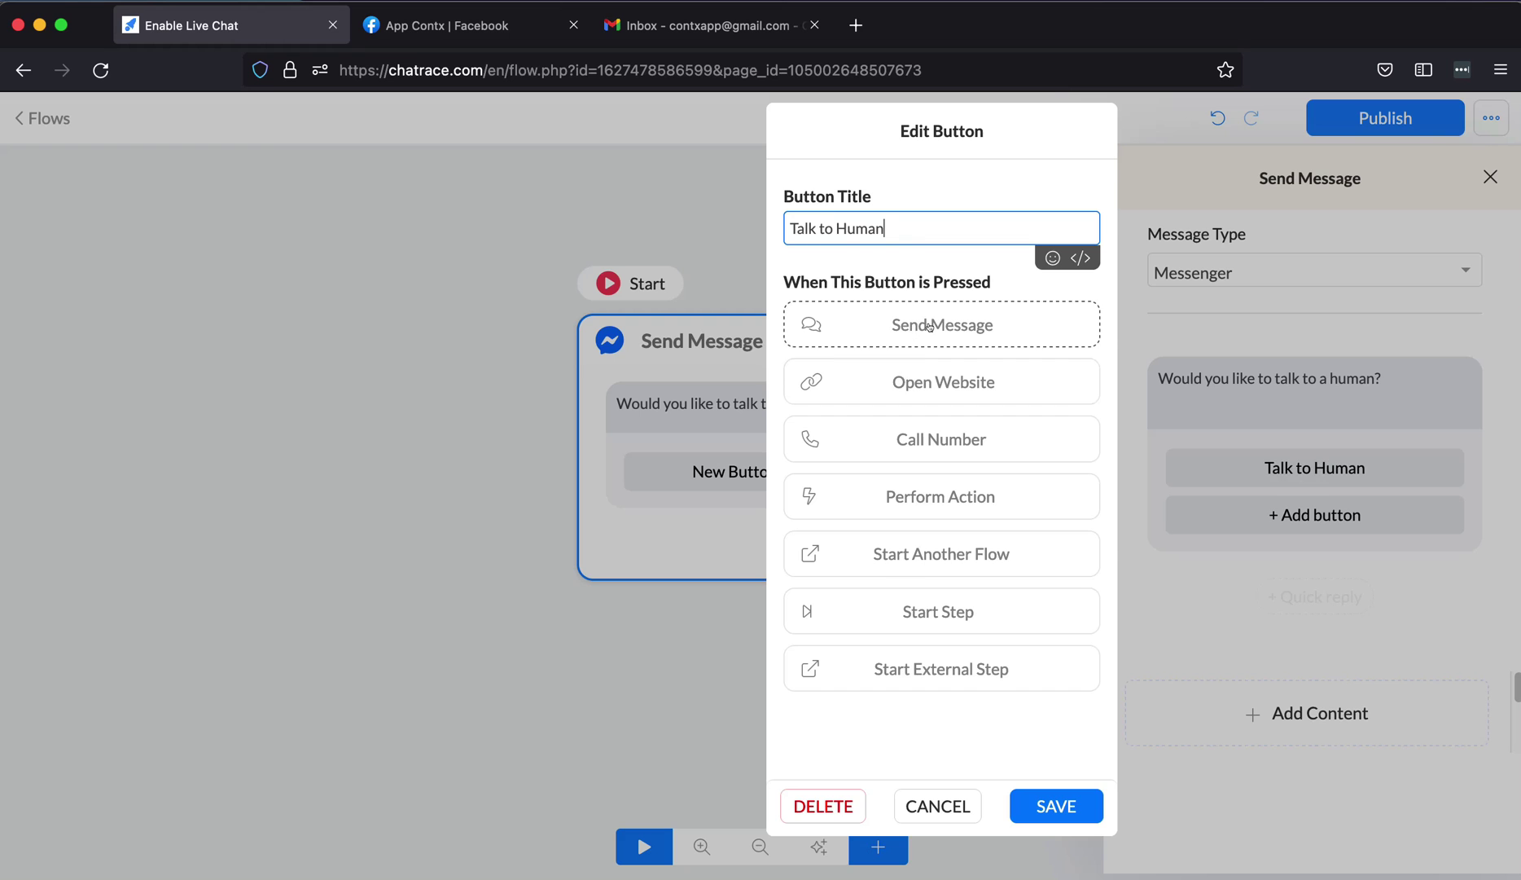
click(929, 326)
click(816, 455)
- Add the Enable Live Chat action to the Talk to Human button and save
click(795, 465)
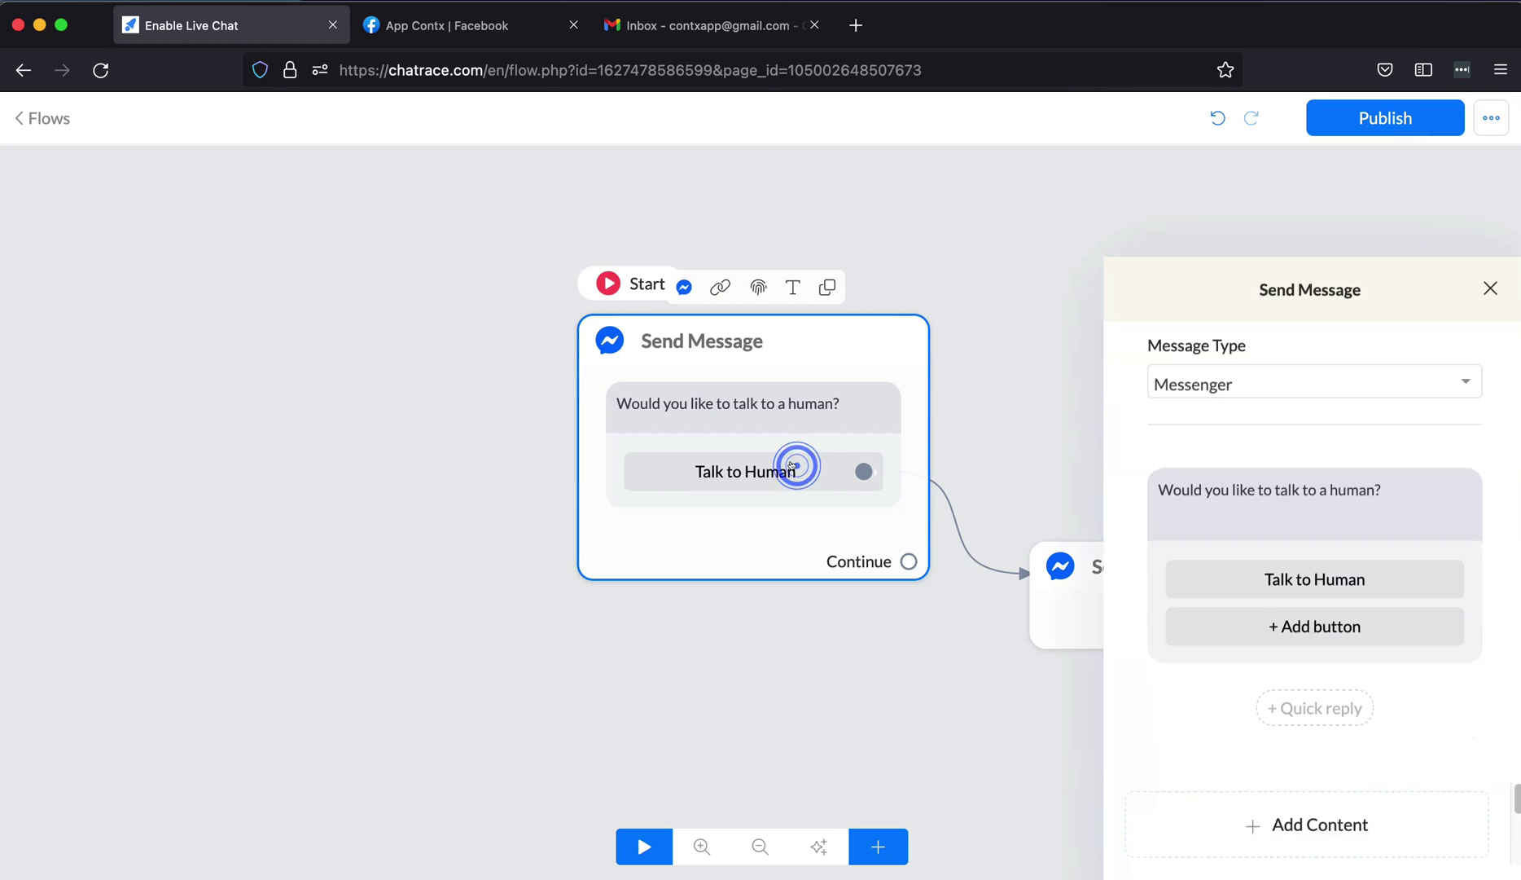
click(1319, 460)
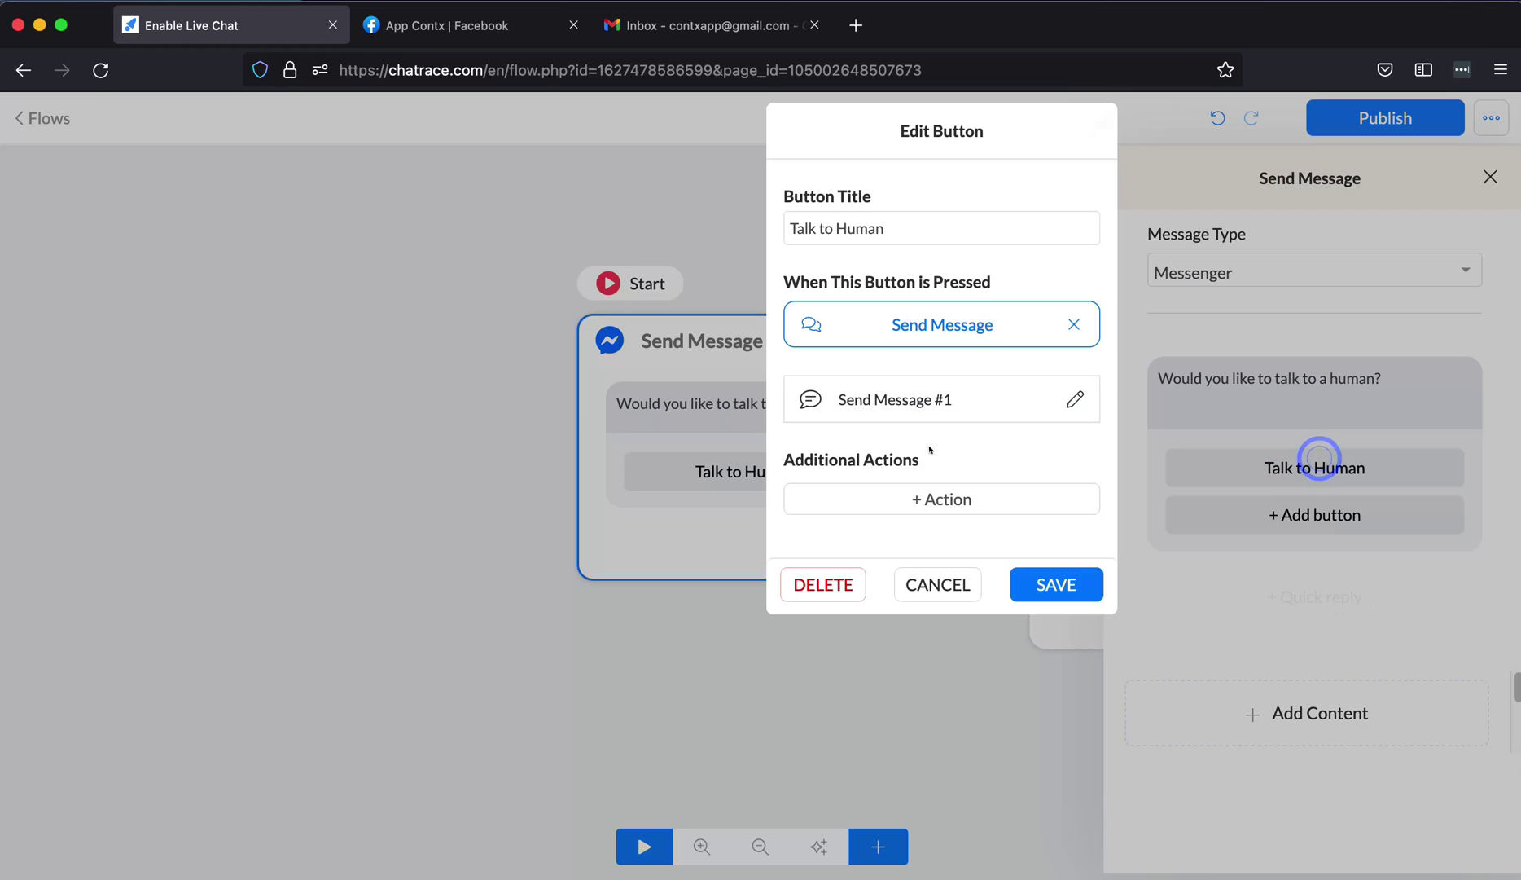
click(899, 498)
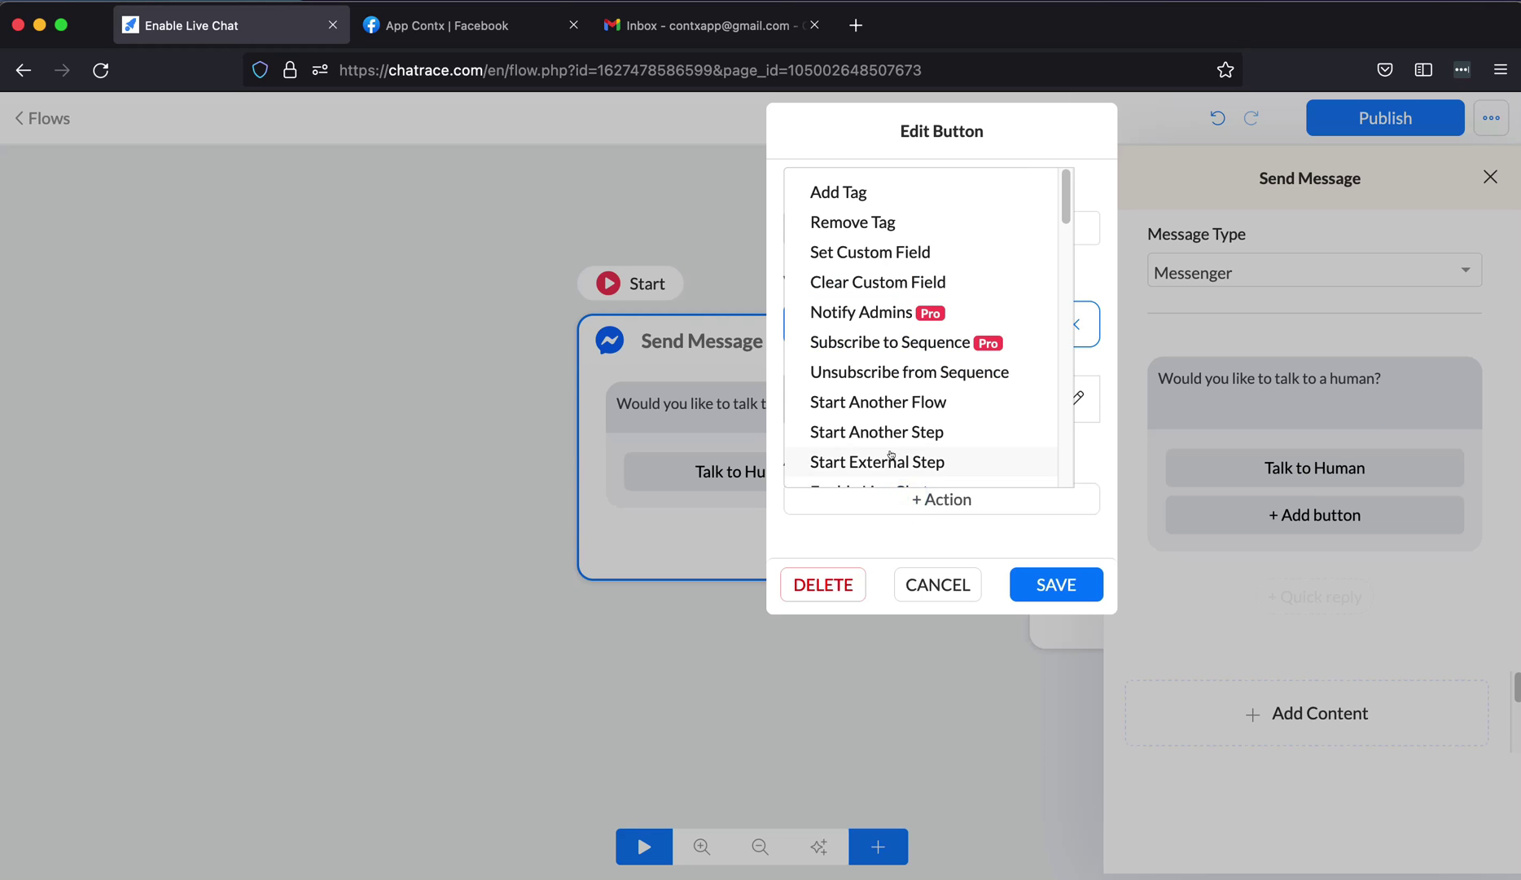
scroll(887, 417, down, 2)
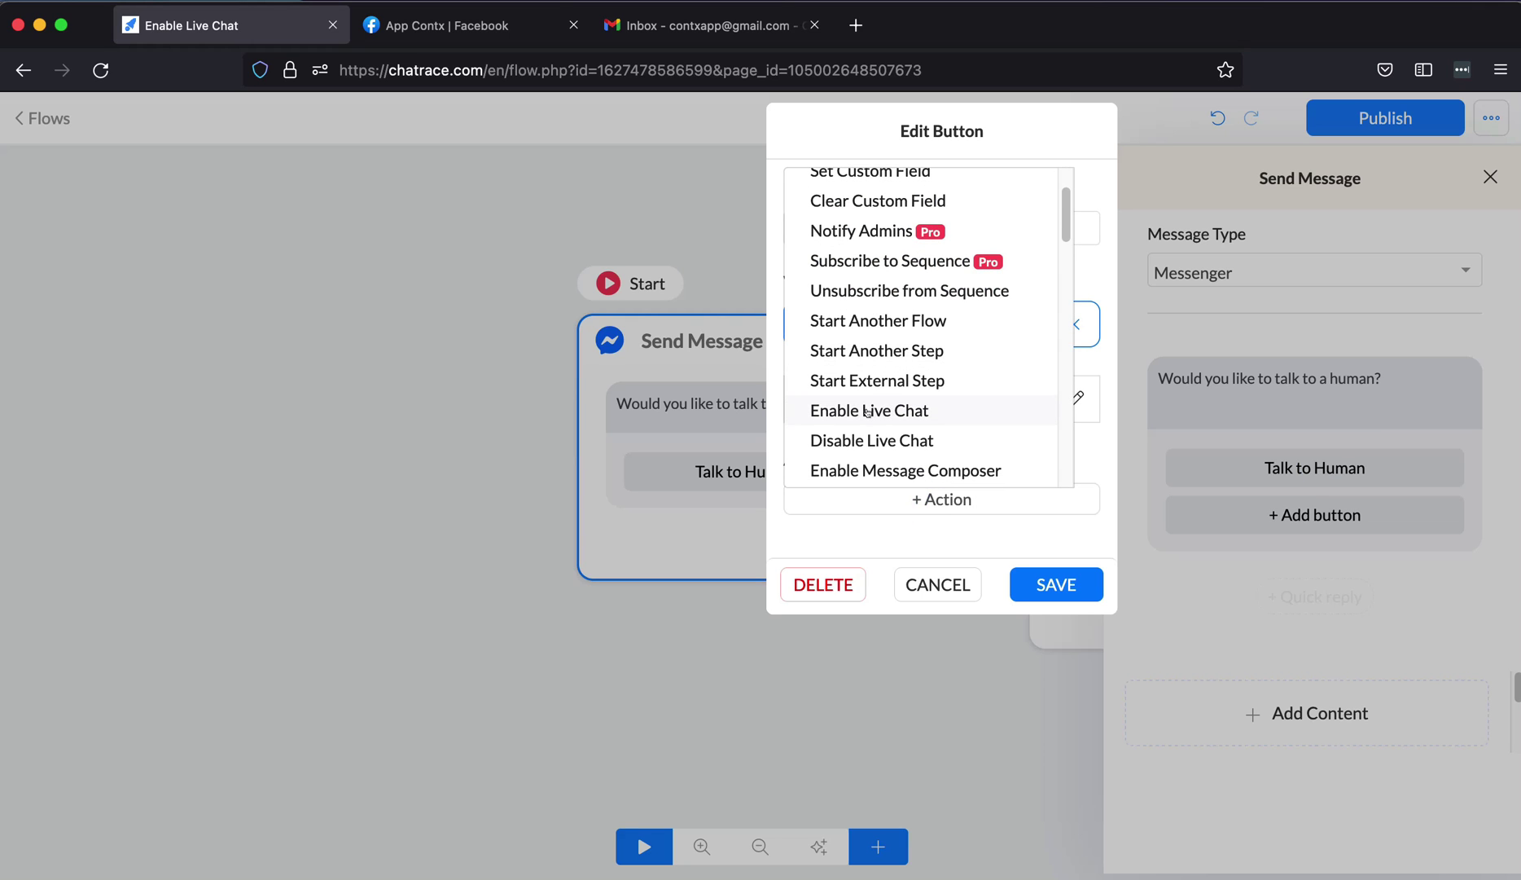
click(833, 412)
click(1056, 648)
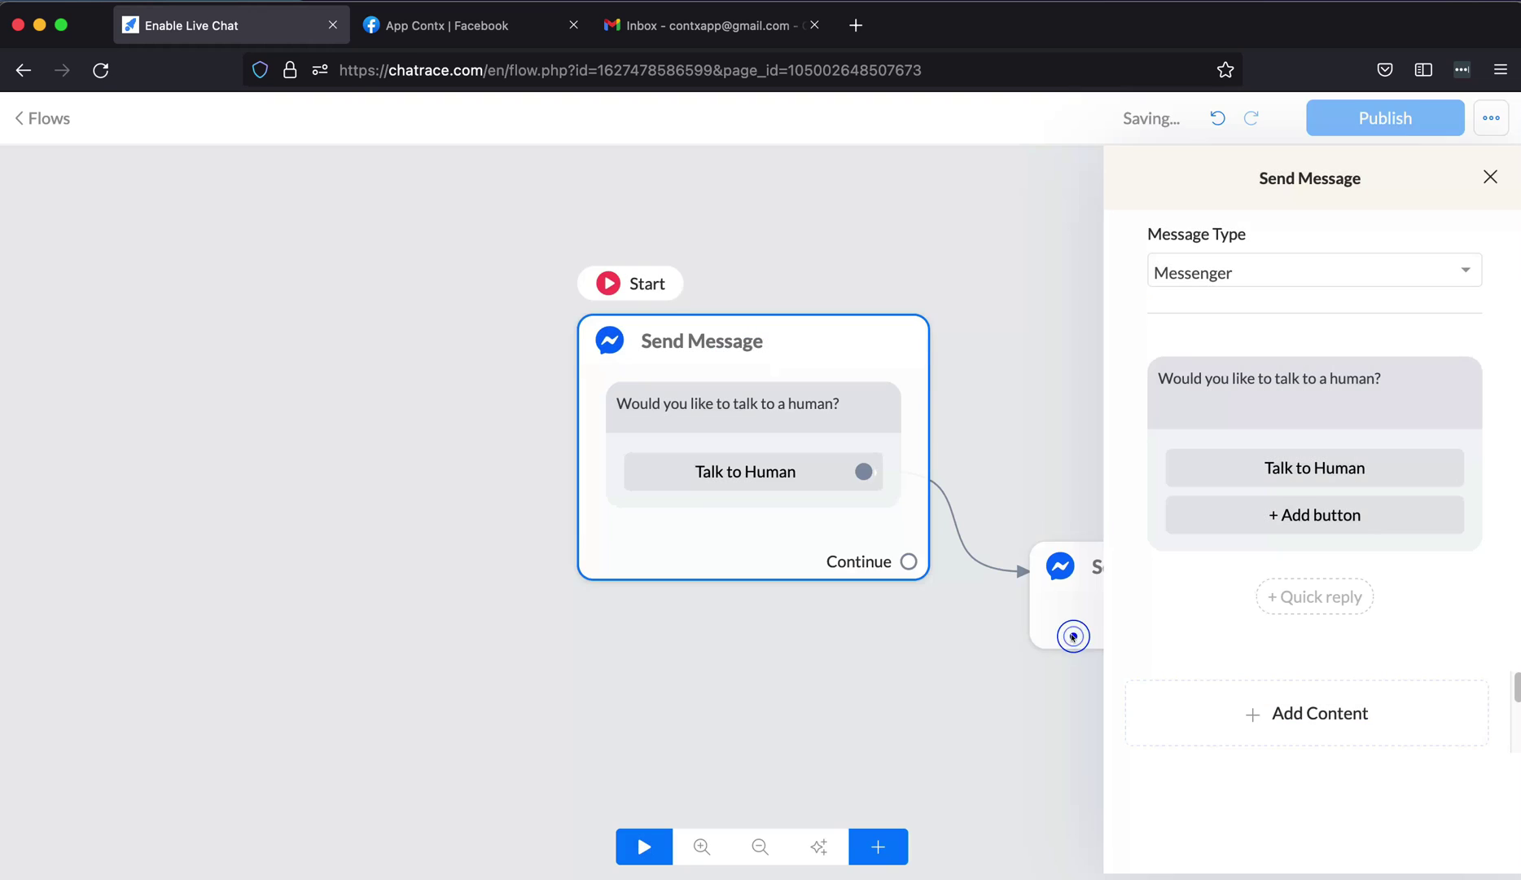
click(988, 401)
- Write the follow-up reply 'Alright, {{first_name}}! Our support team will be with you shortly.'
drag(1052, 473, 815, 523)
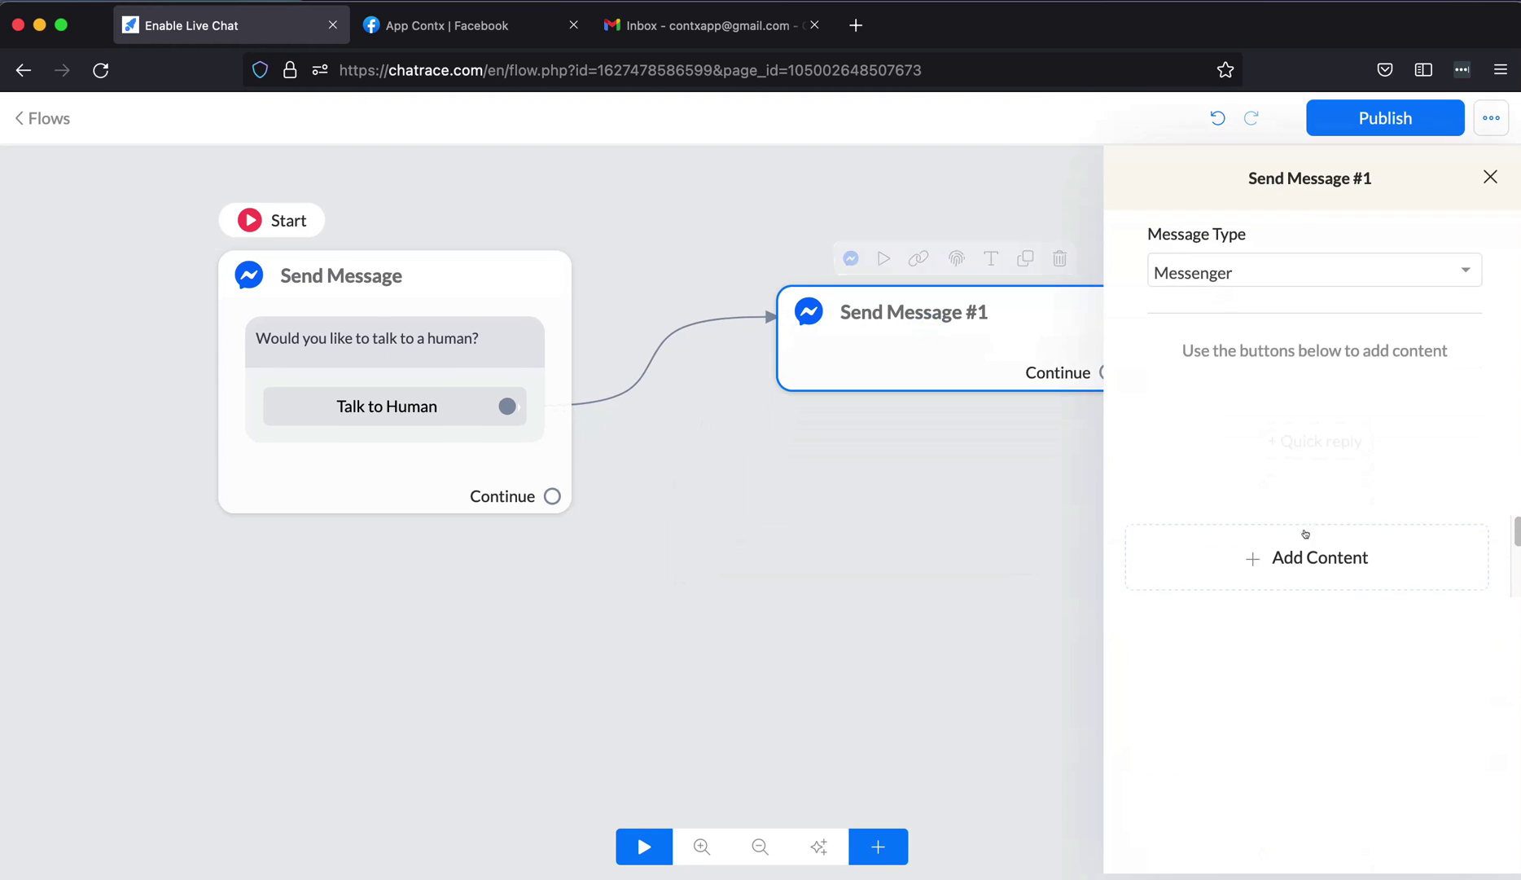
click(1213, 389)
text(Alright, {)
click(1333, 407)
text(!)
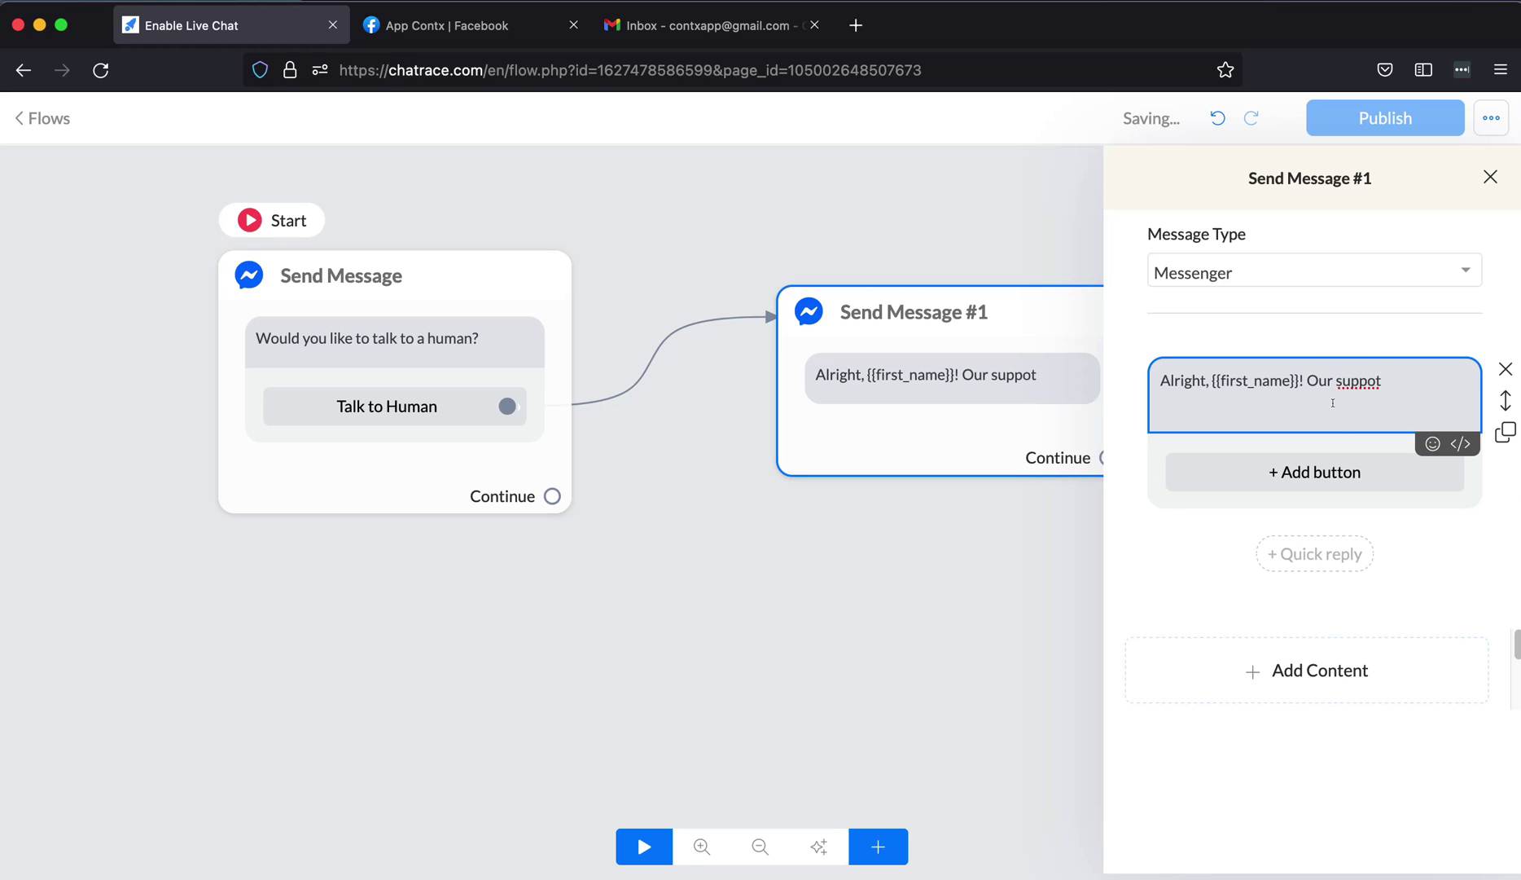
text( Our support team wit)
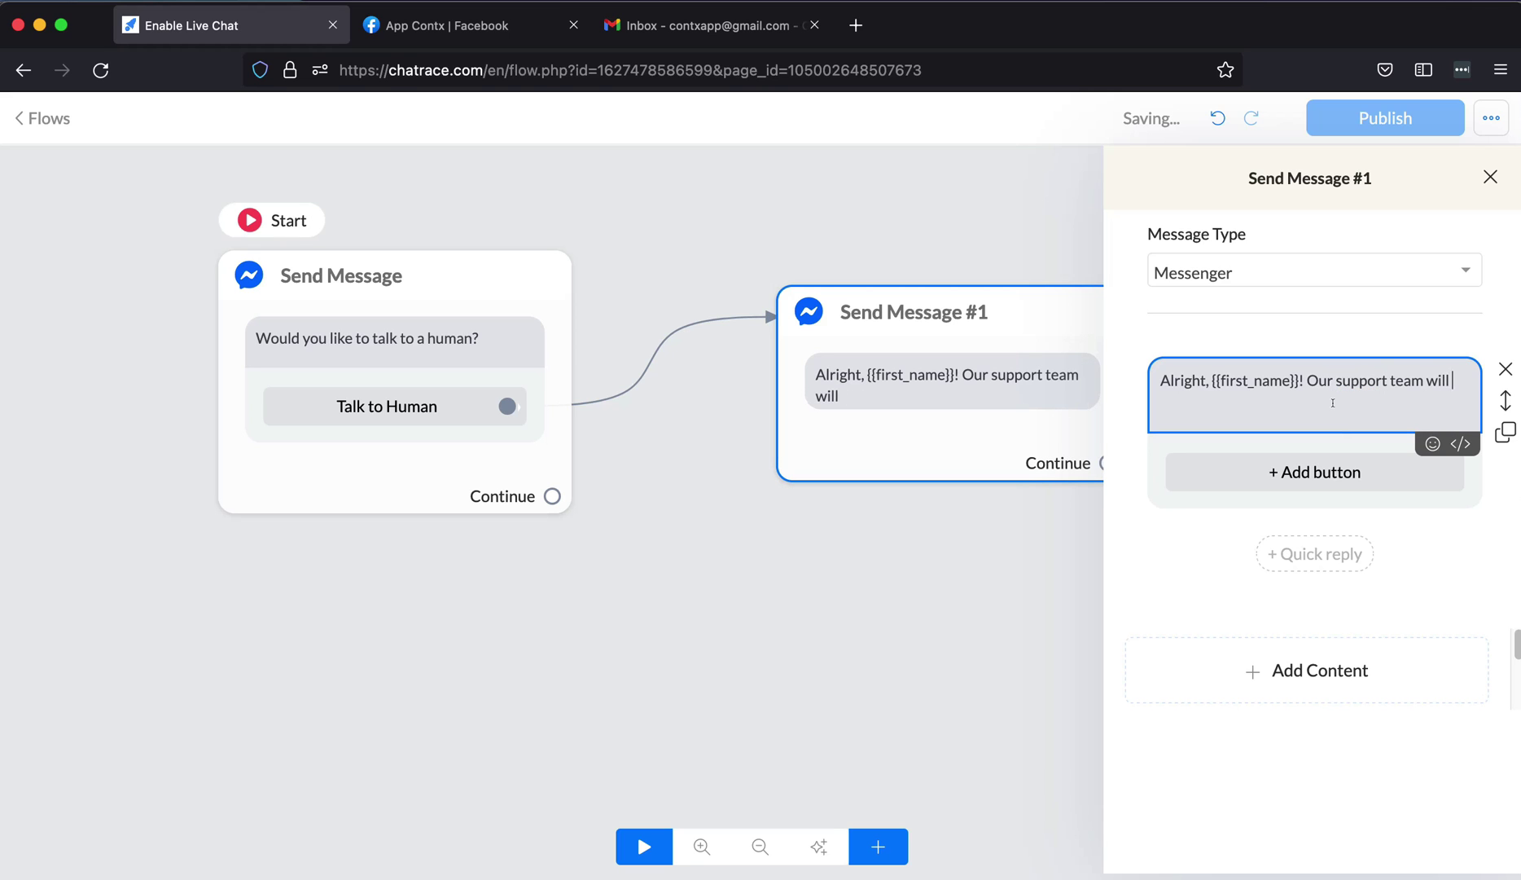
click(1009, 565)
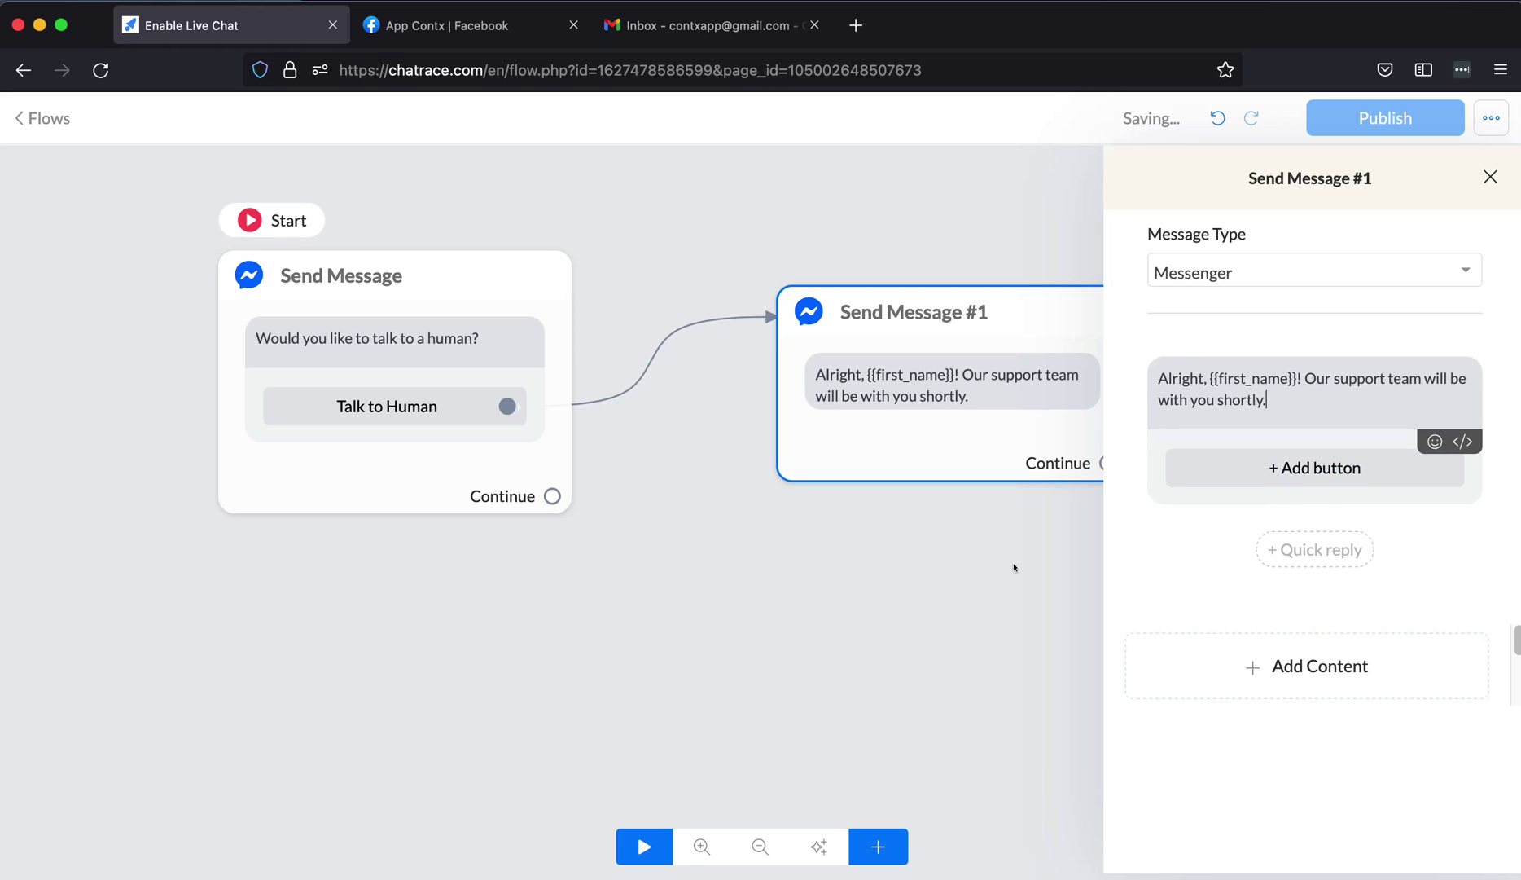
- Publish the Enable Live Chat flow
click(1197, 274)
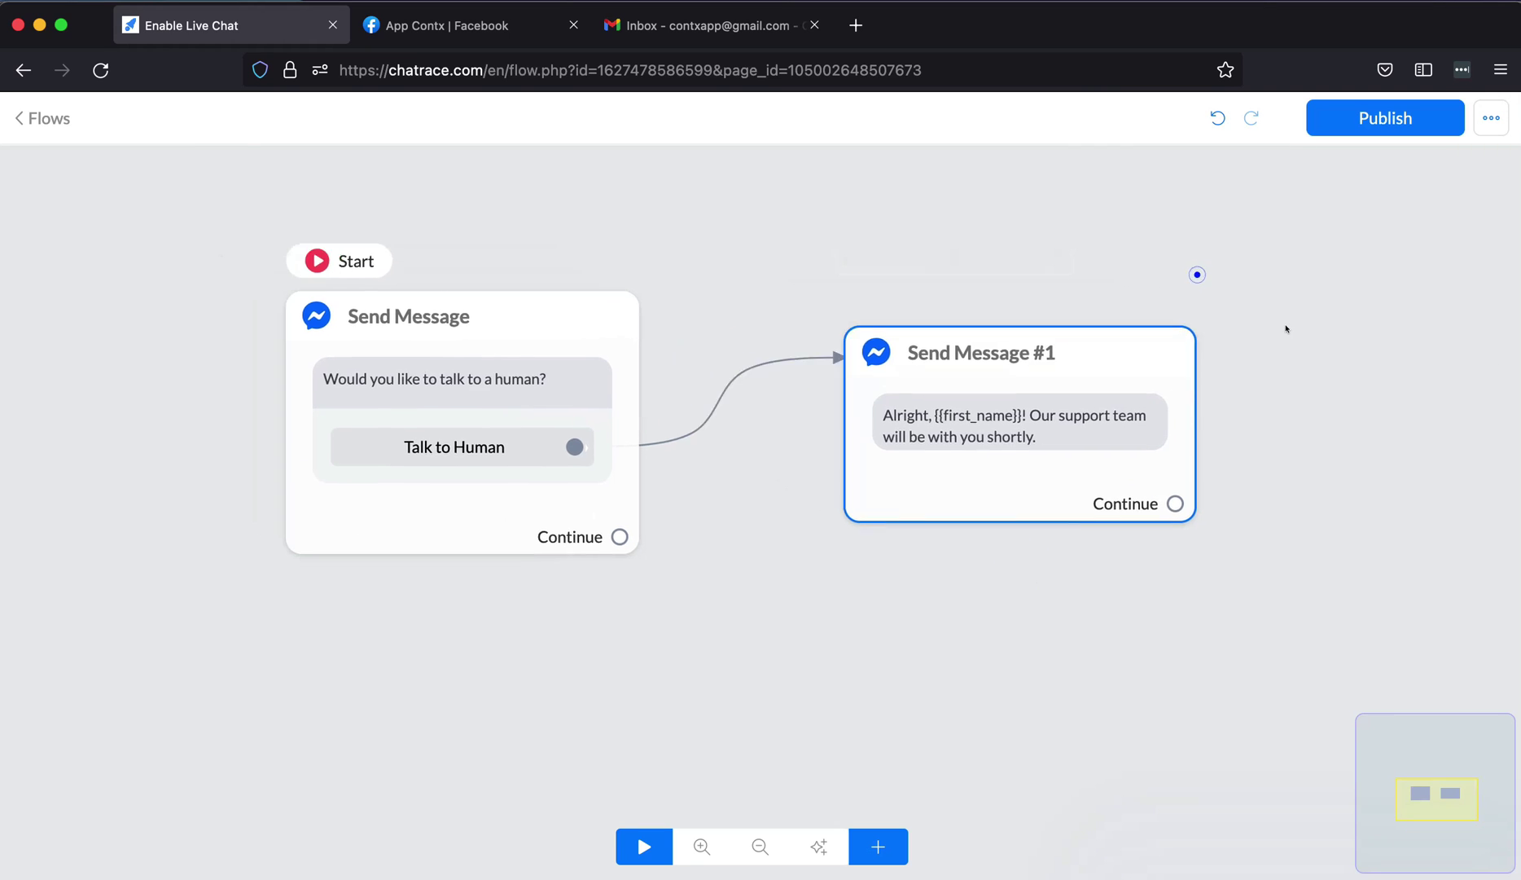
click(1329, 124)
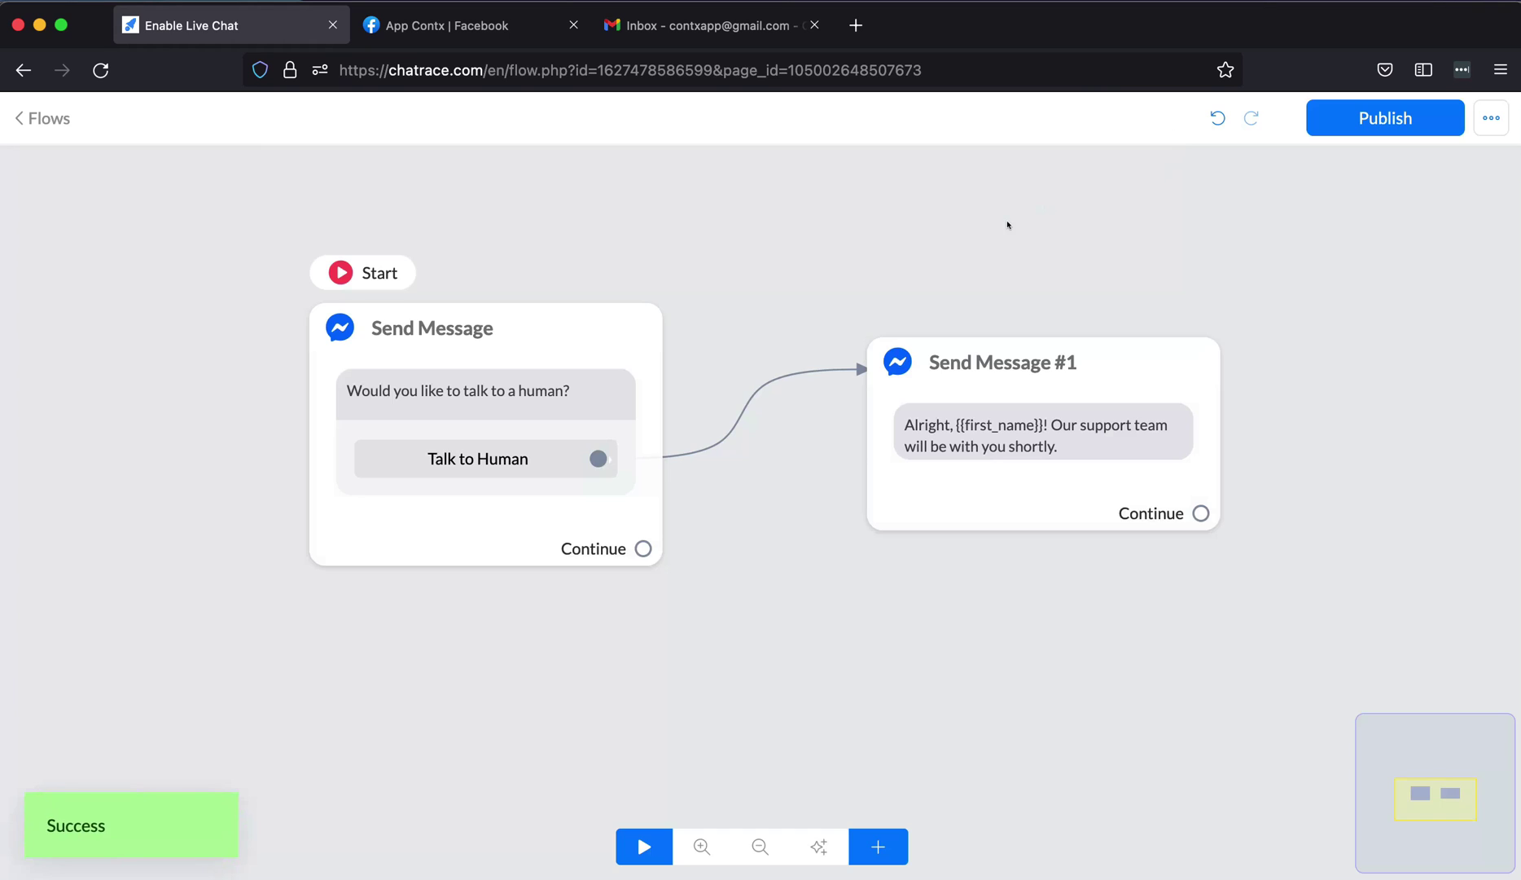
mouse_move(437, 337)
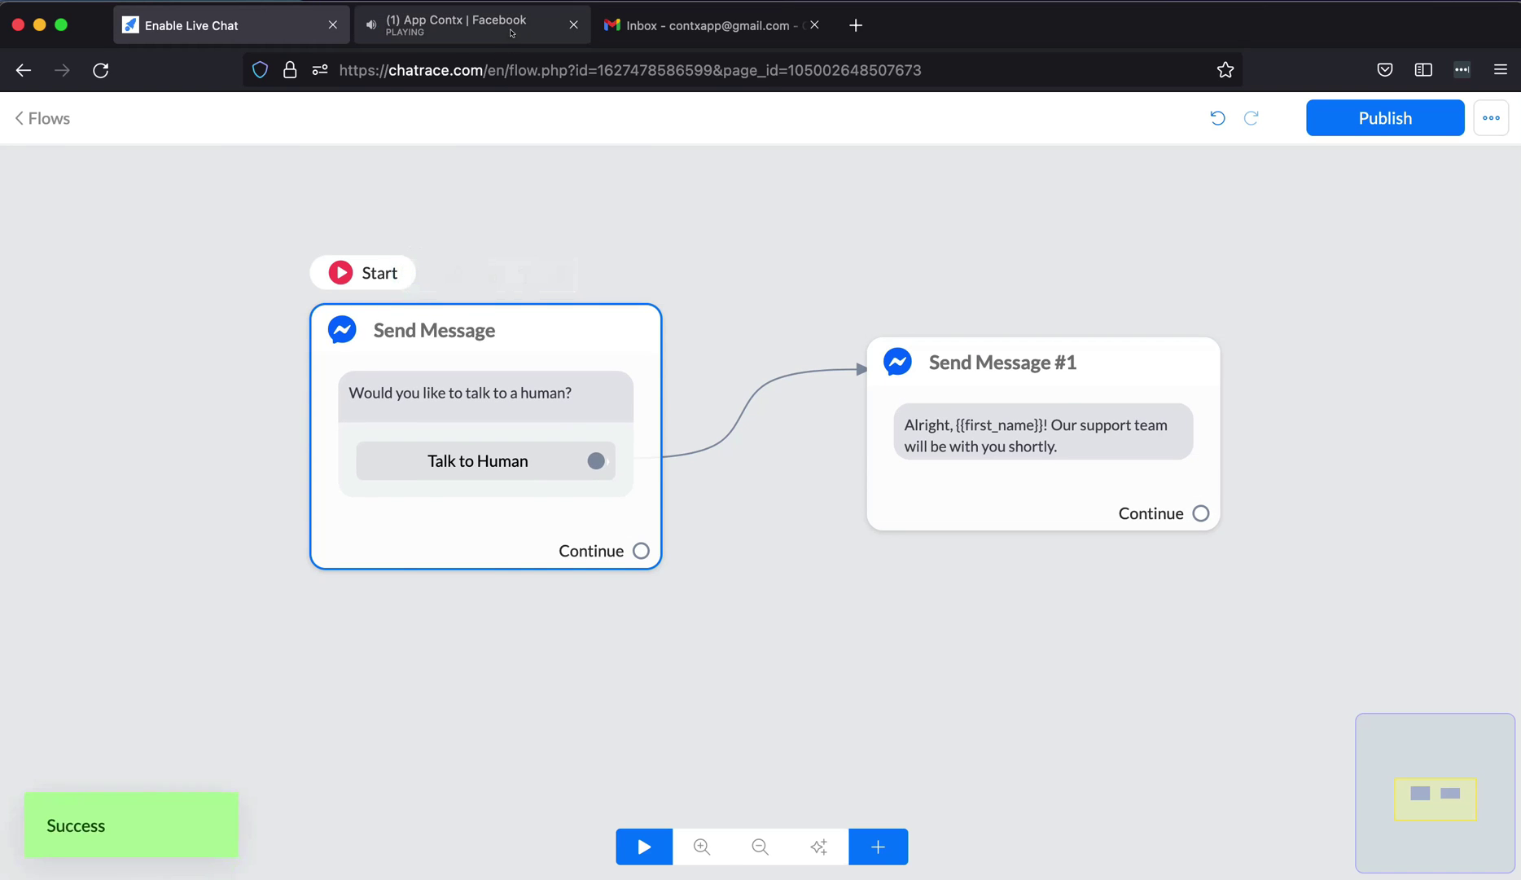
- Answer the bot with Talk to Human in the Facebook Messenger chat
click(447, 26)
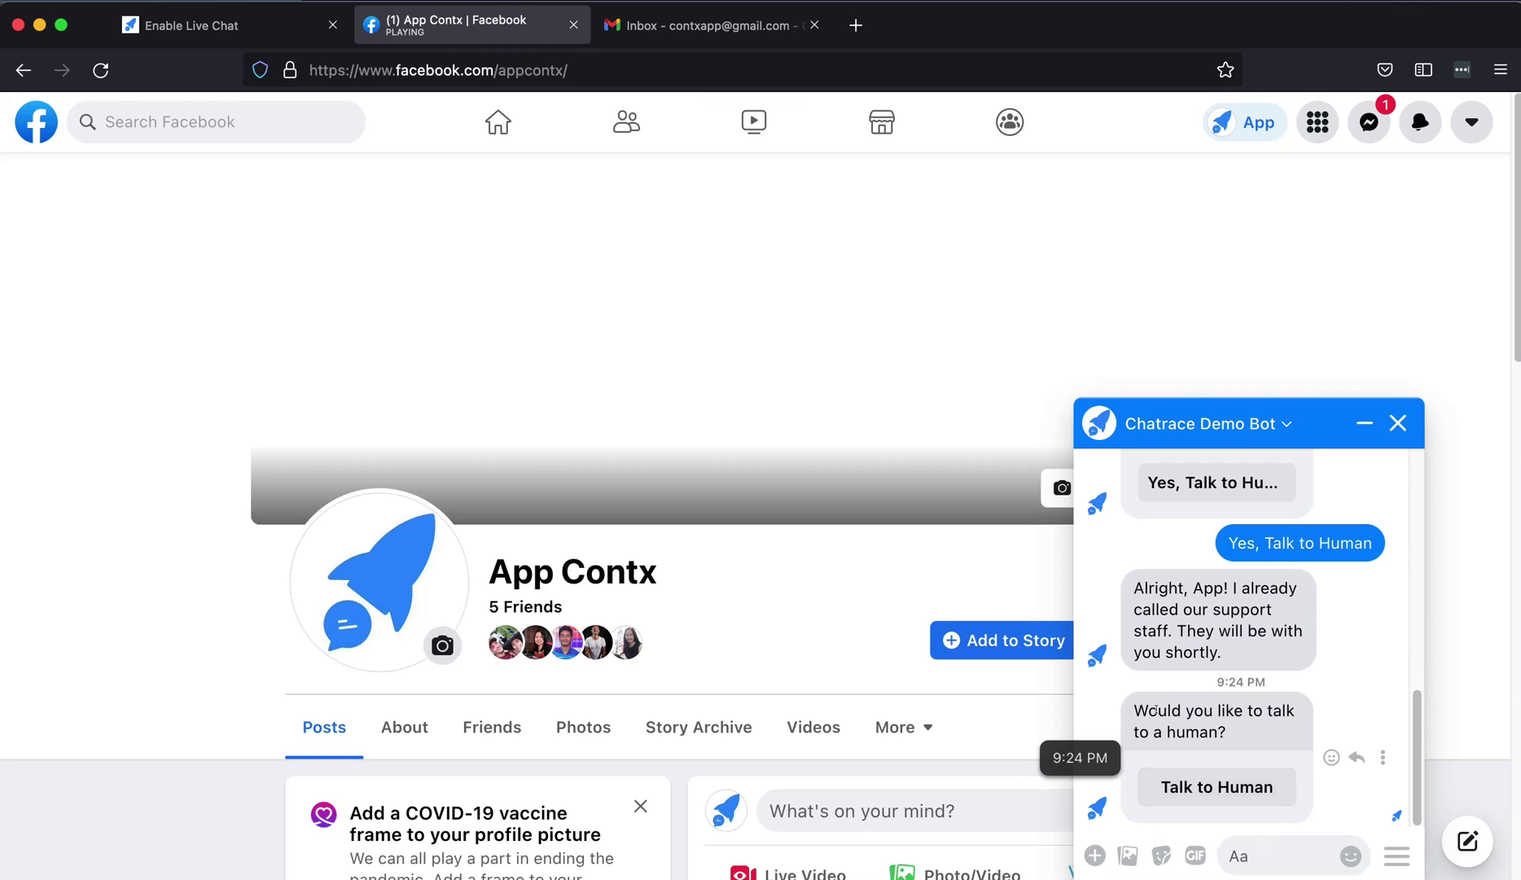
click(1242, 737)
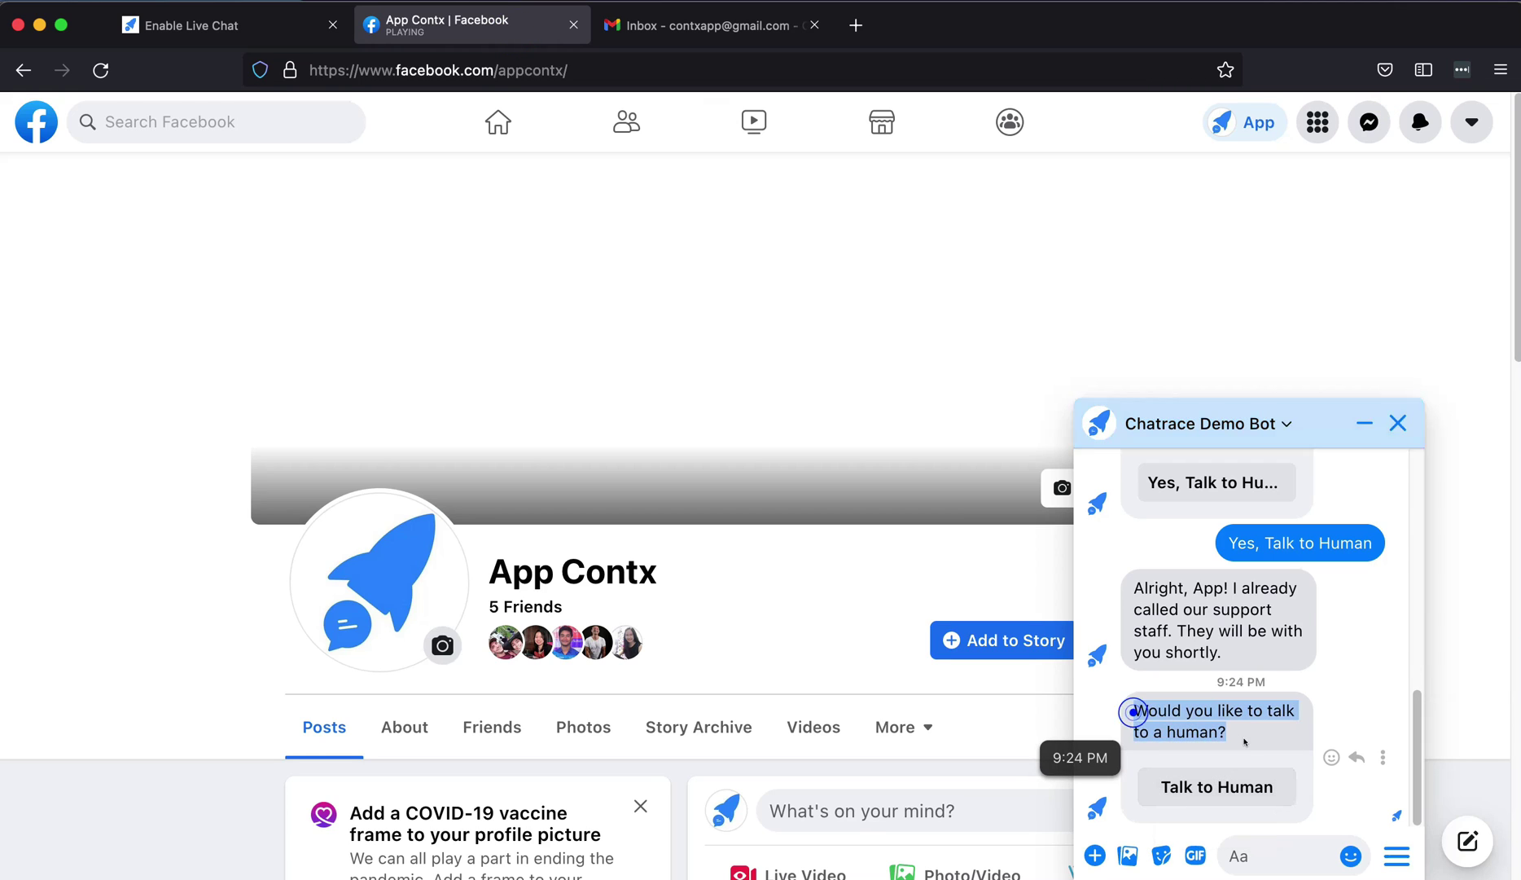
click(1214, 786)
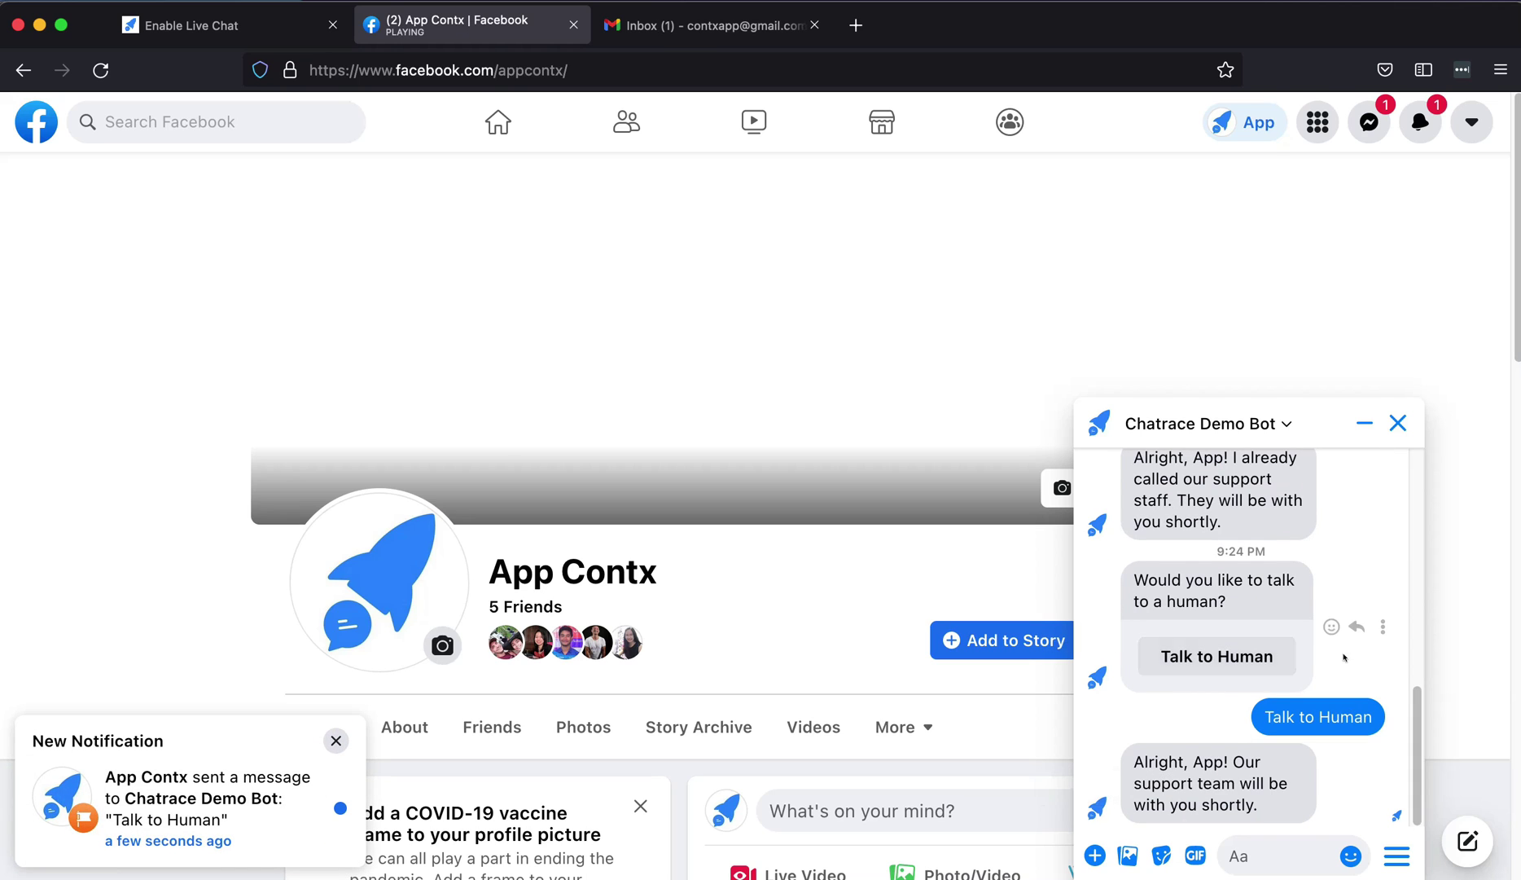
- Open the live chat notification email in Gmail and go to the conversation
click(750, 26)
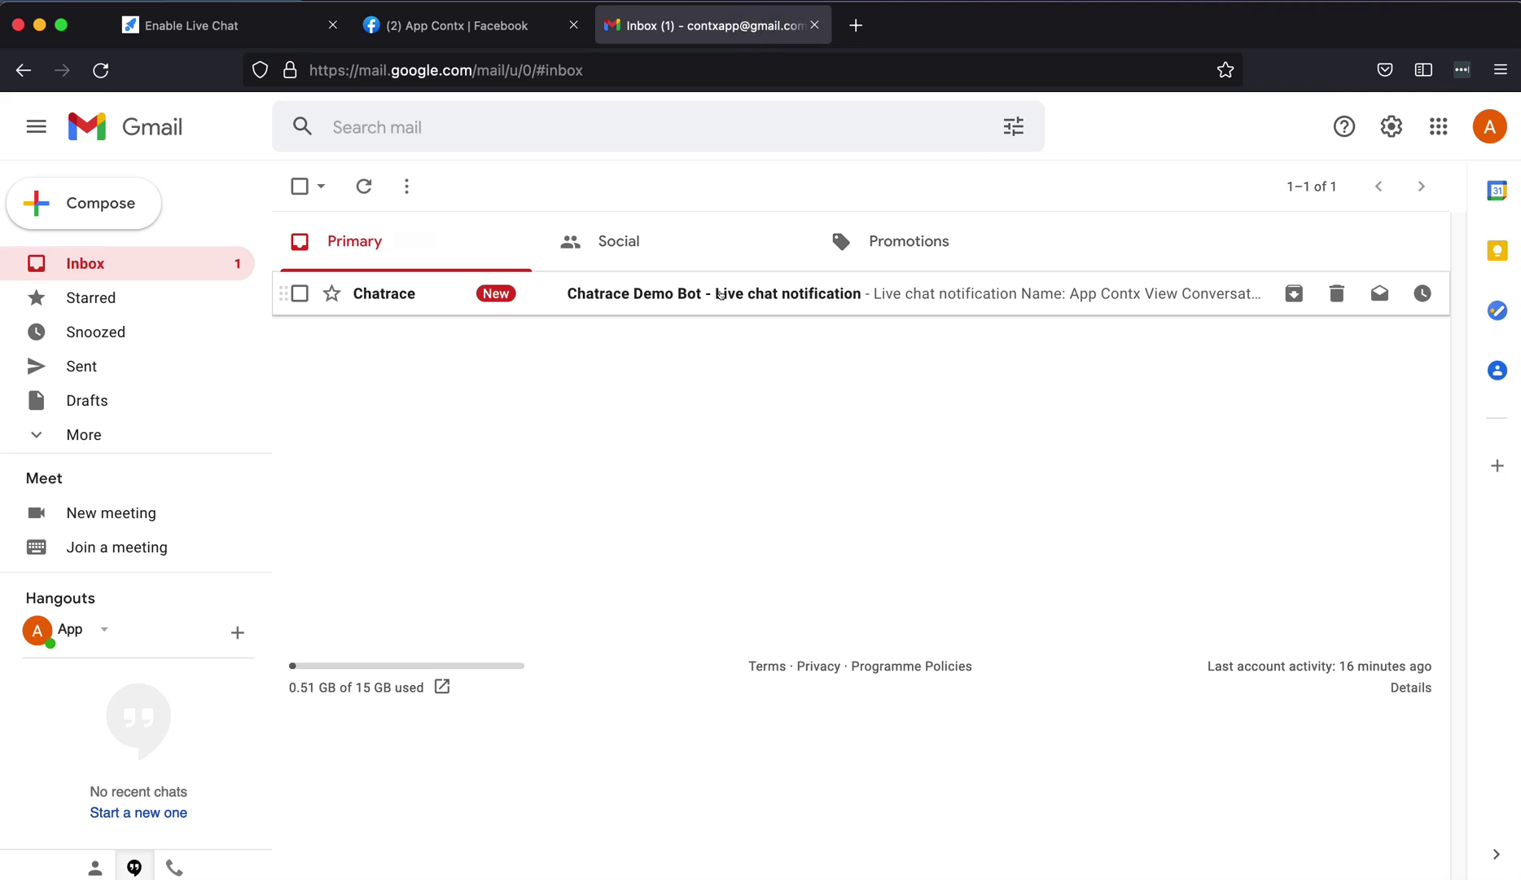
click(725, 295)
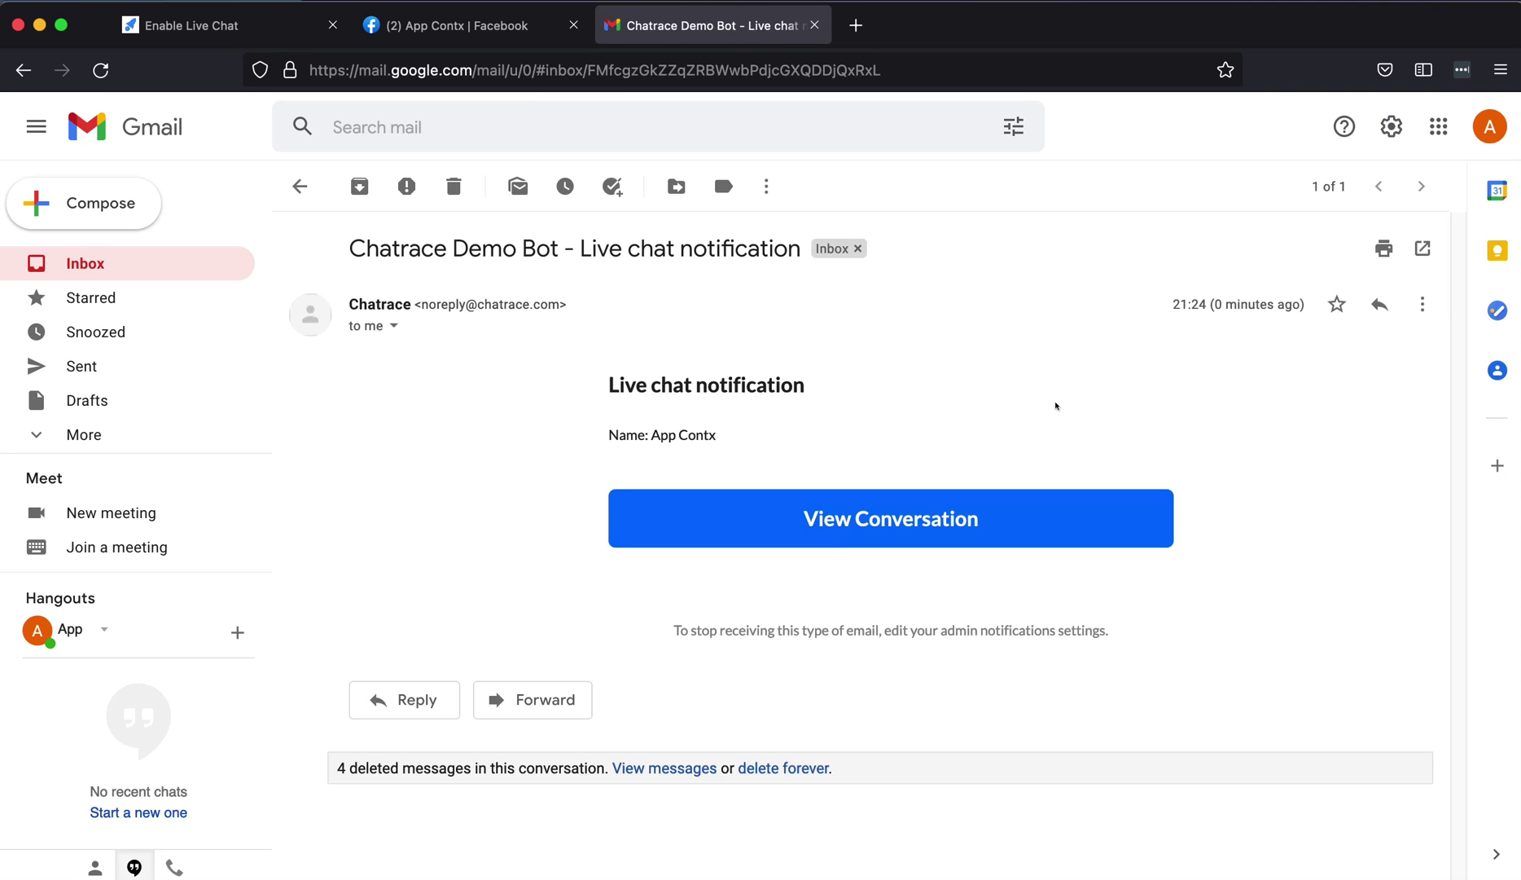
click(885, 507)
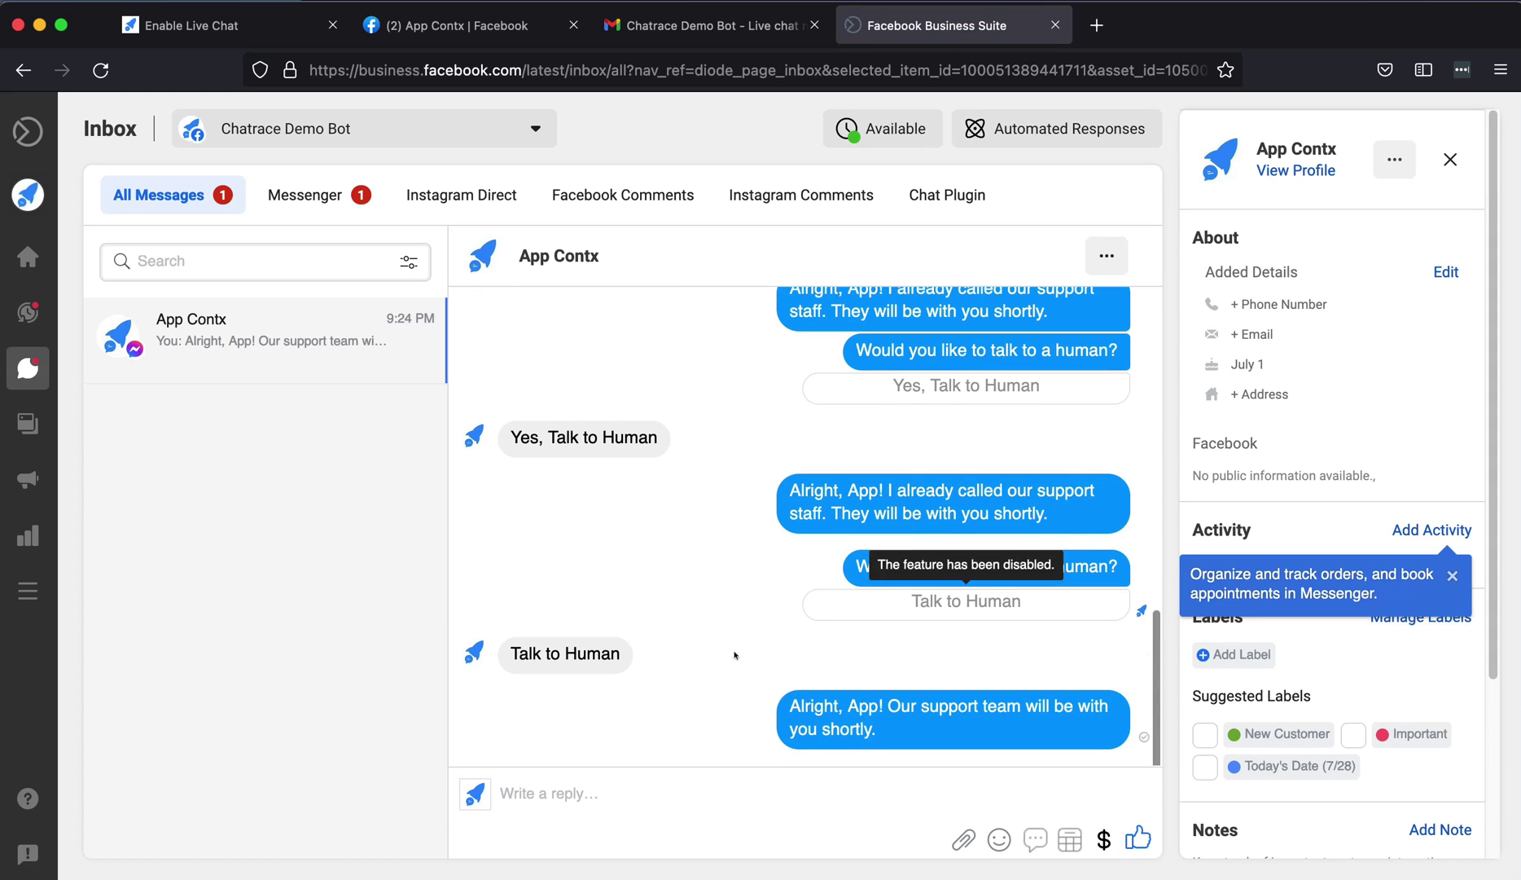
- Reply 'Hi, how can we help you?', move the conversation to Done, and open Chatrace's Inbox
text(Hi, how can we help you?)
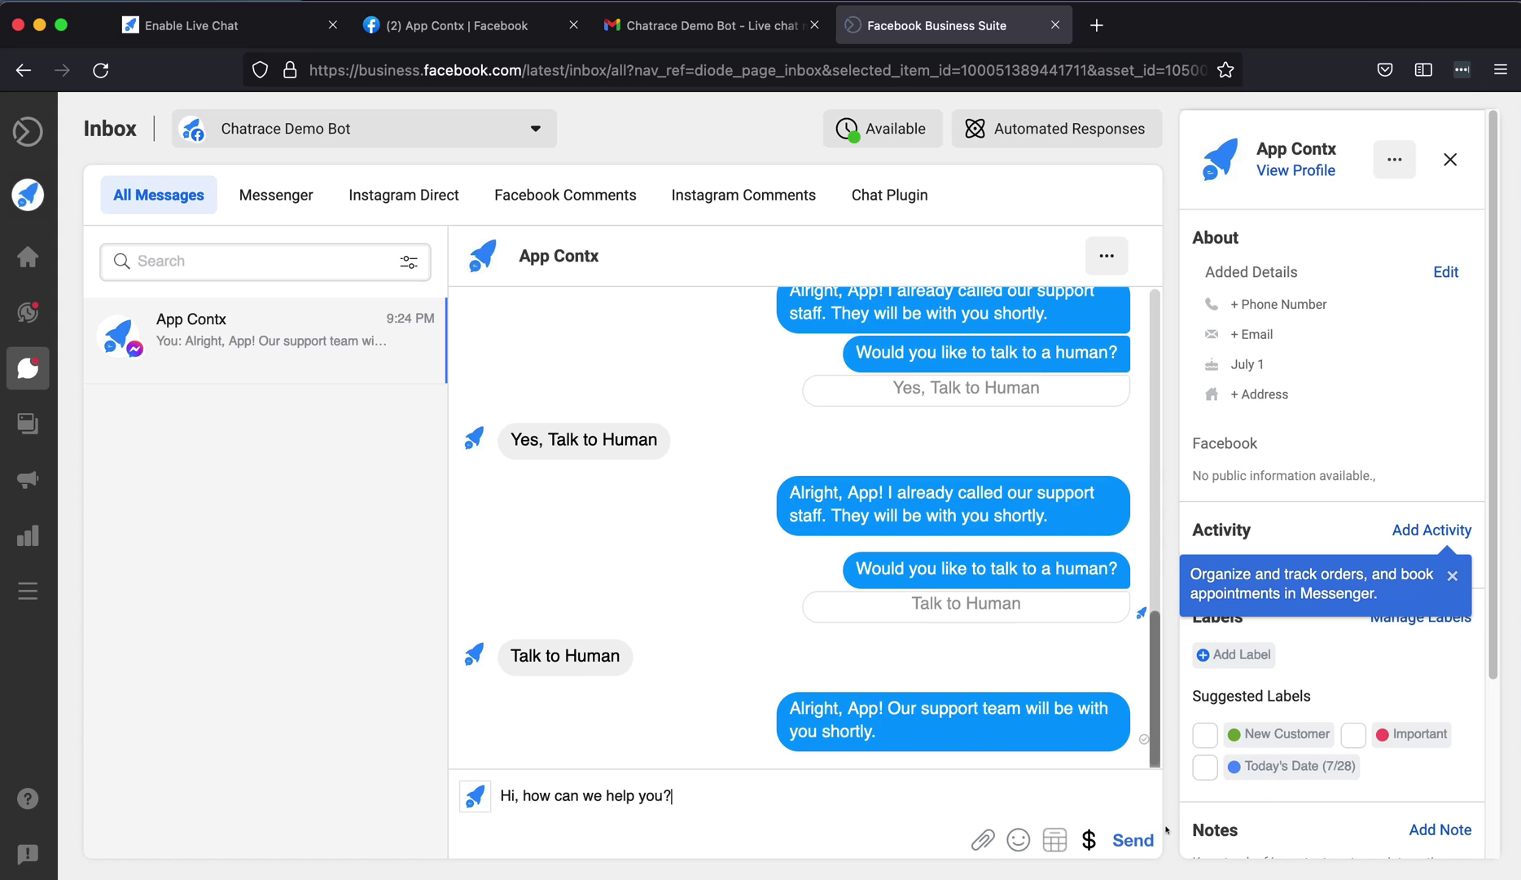
key(Return)
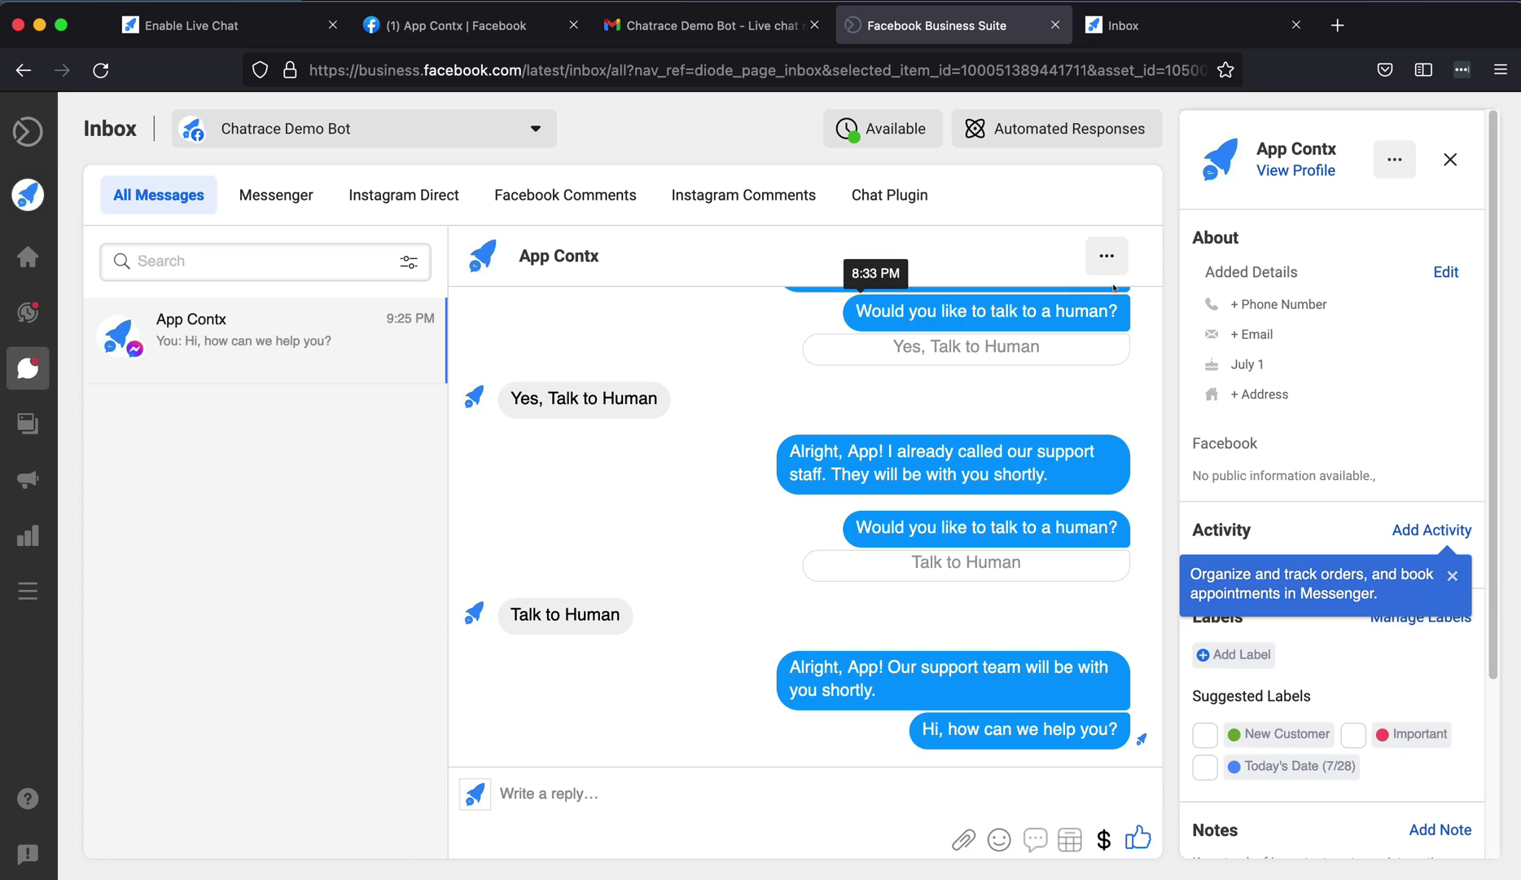
click(1107, 254)
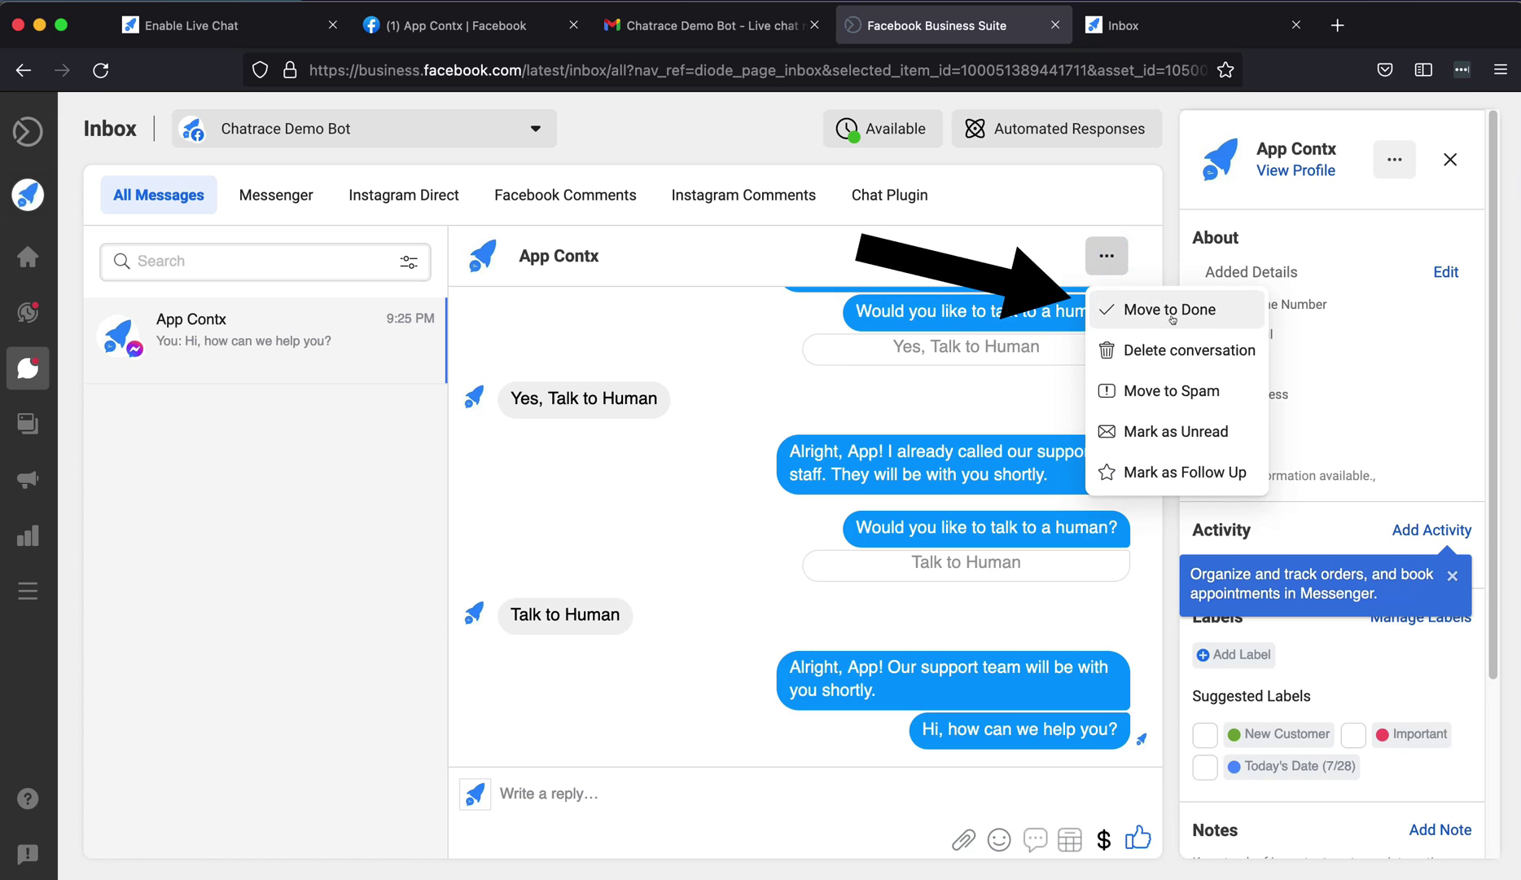
click(1139, 308)
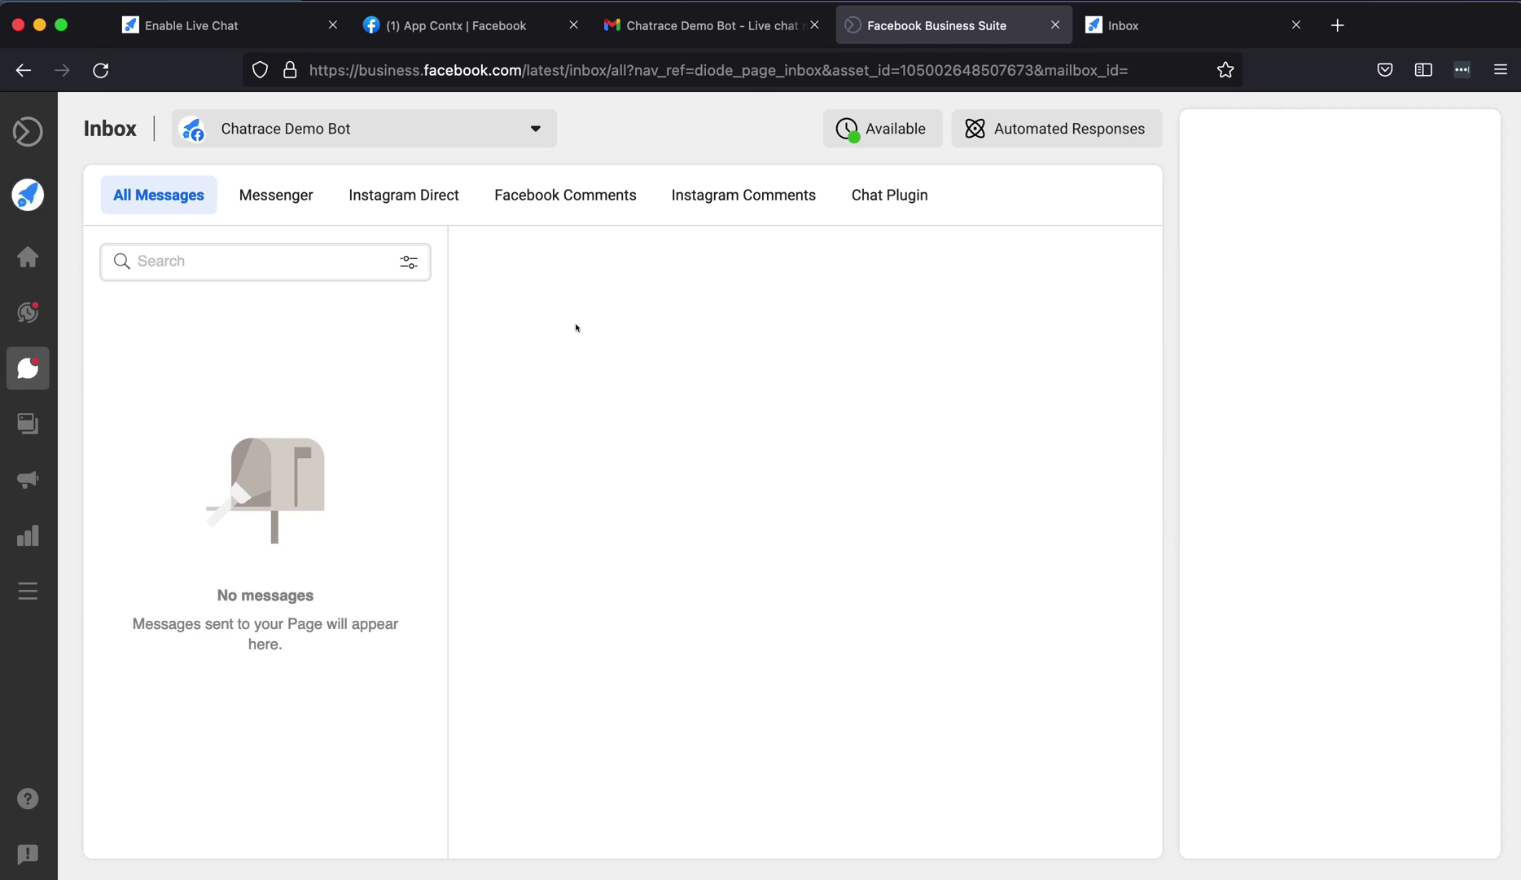
key(ctrl+Tab)
click(98, 231)
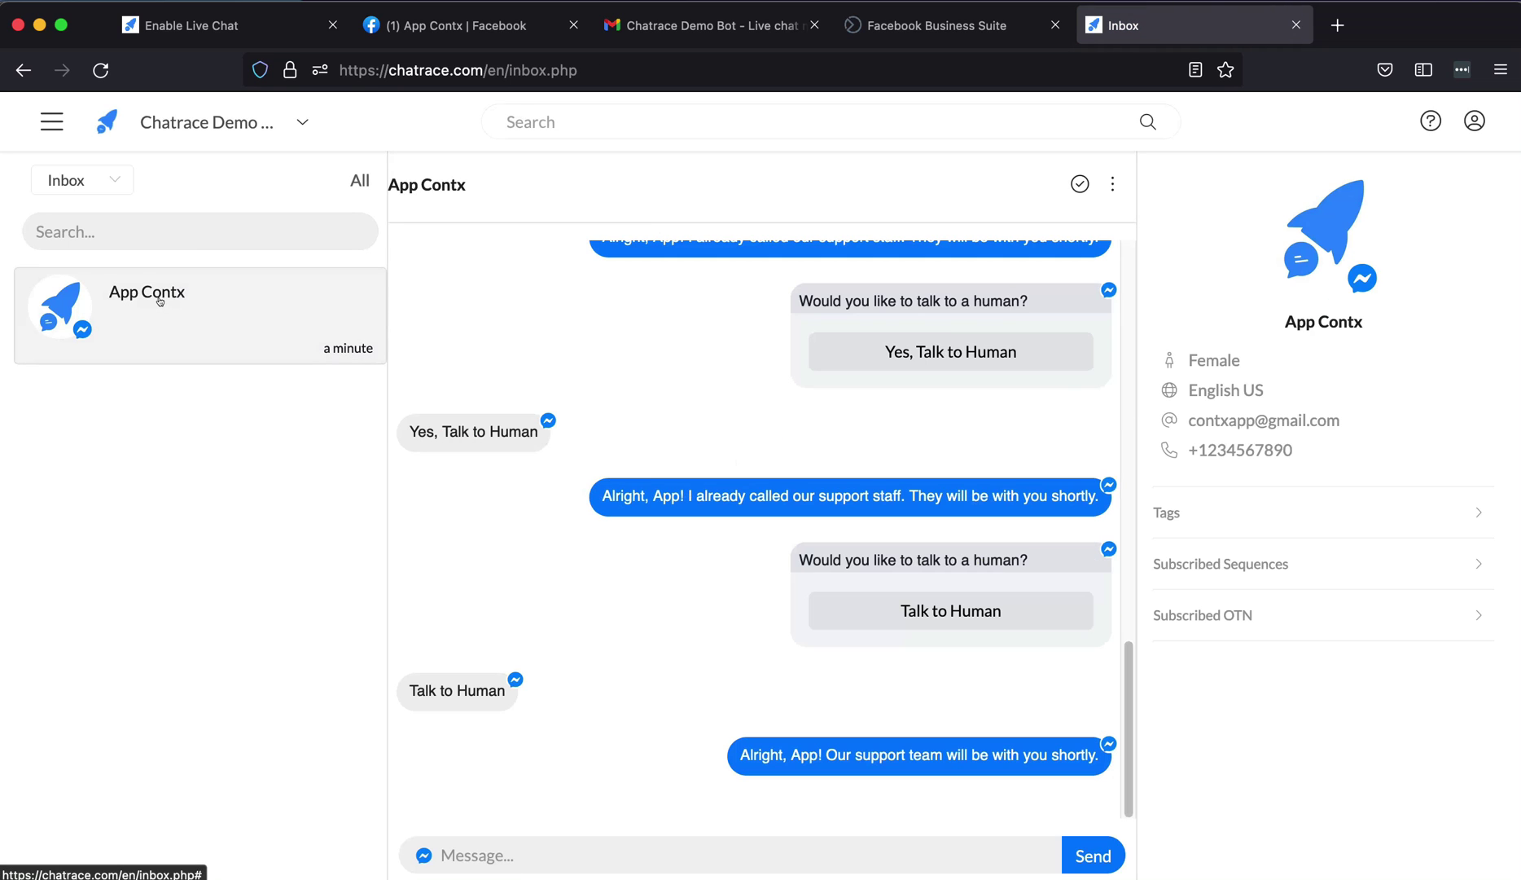
- Disable live chat in the App Contx conversation
click(163, 301)
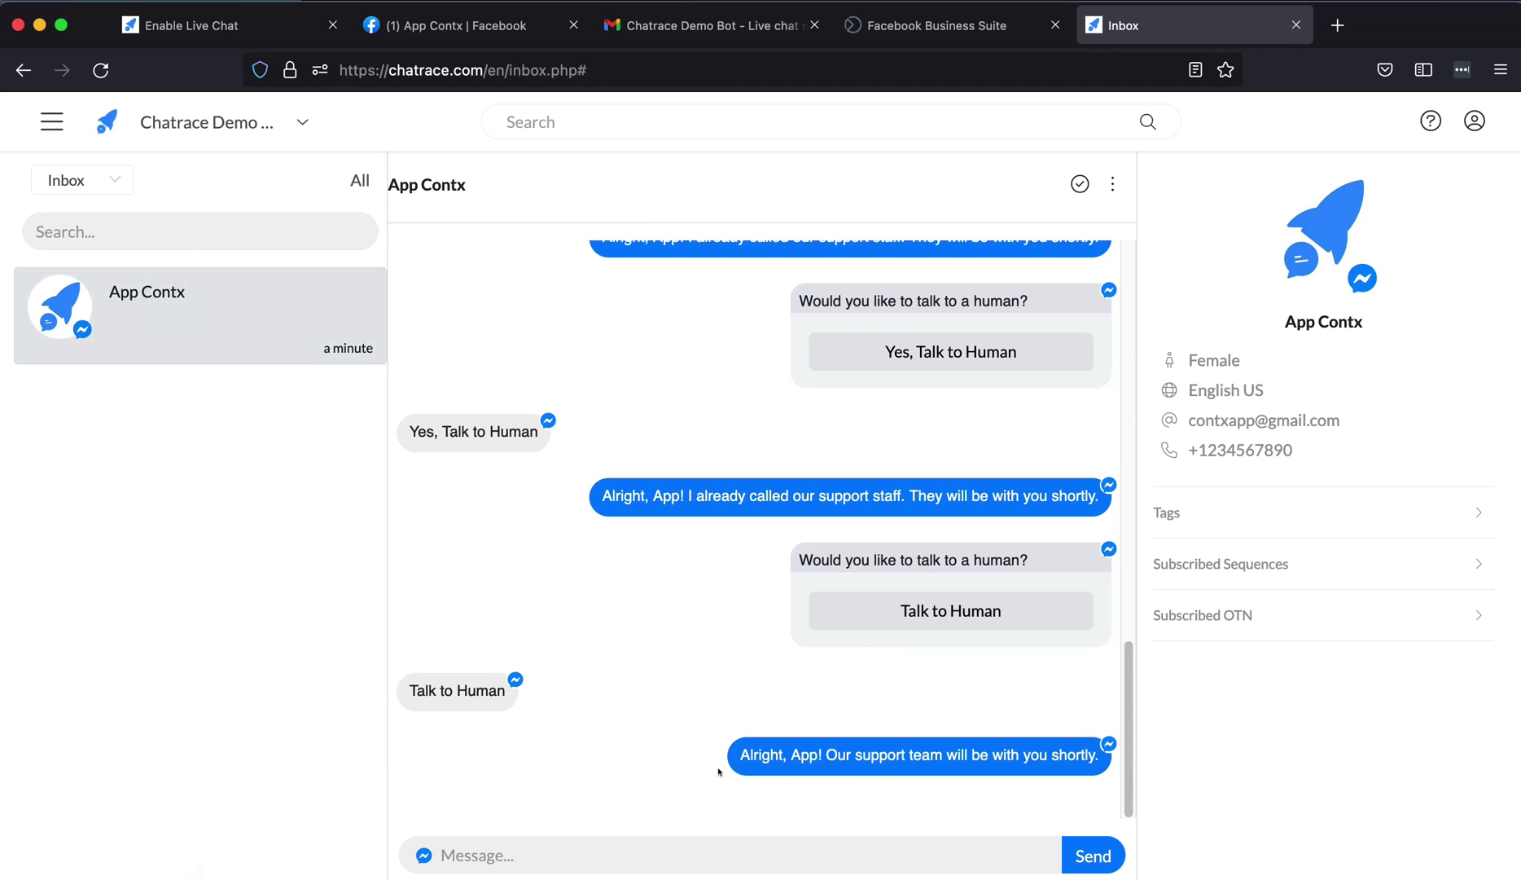
click(706, 178)
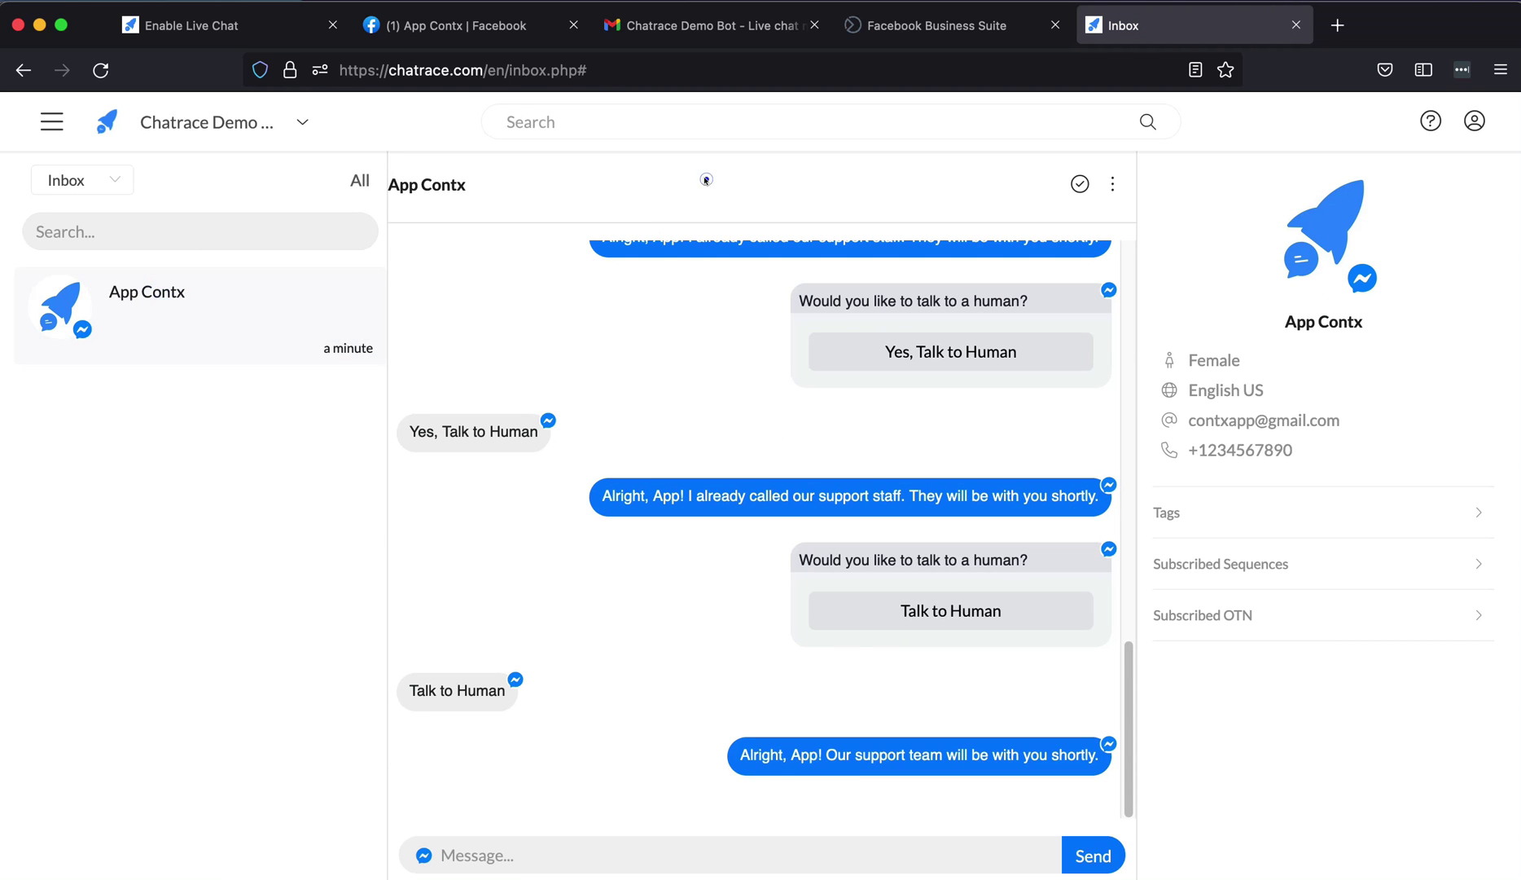
click(1077, 183)
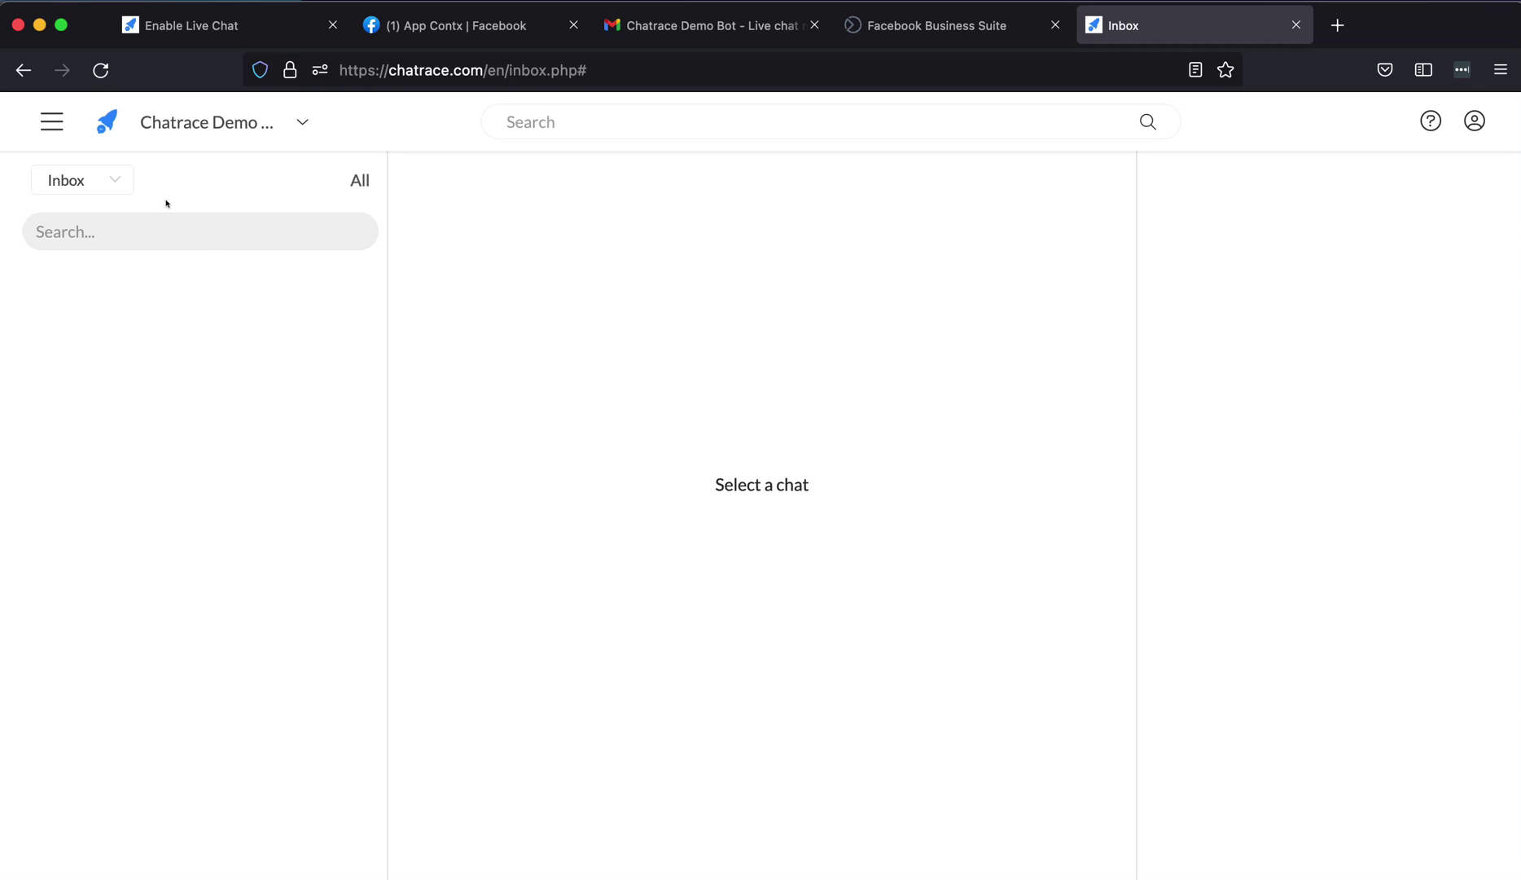
- Check that the conversation appears under Done, then return to the Inbox filter
click(83, 183)
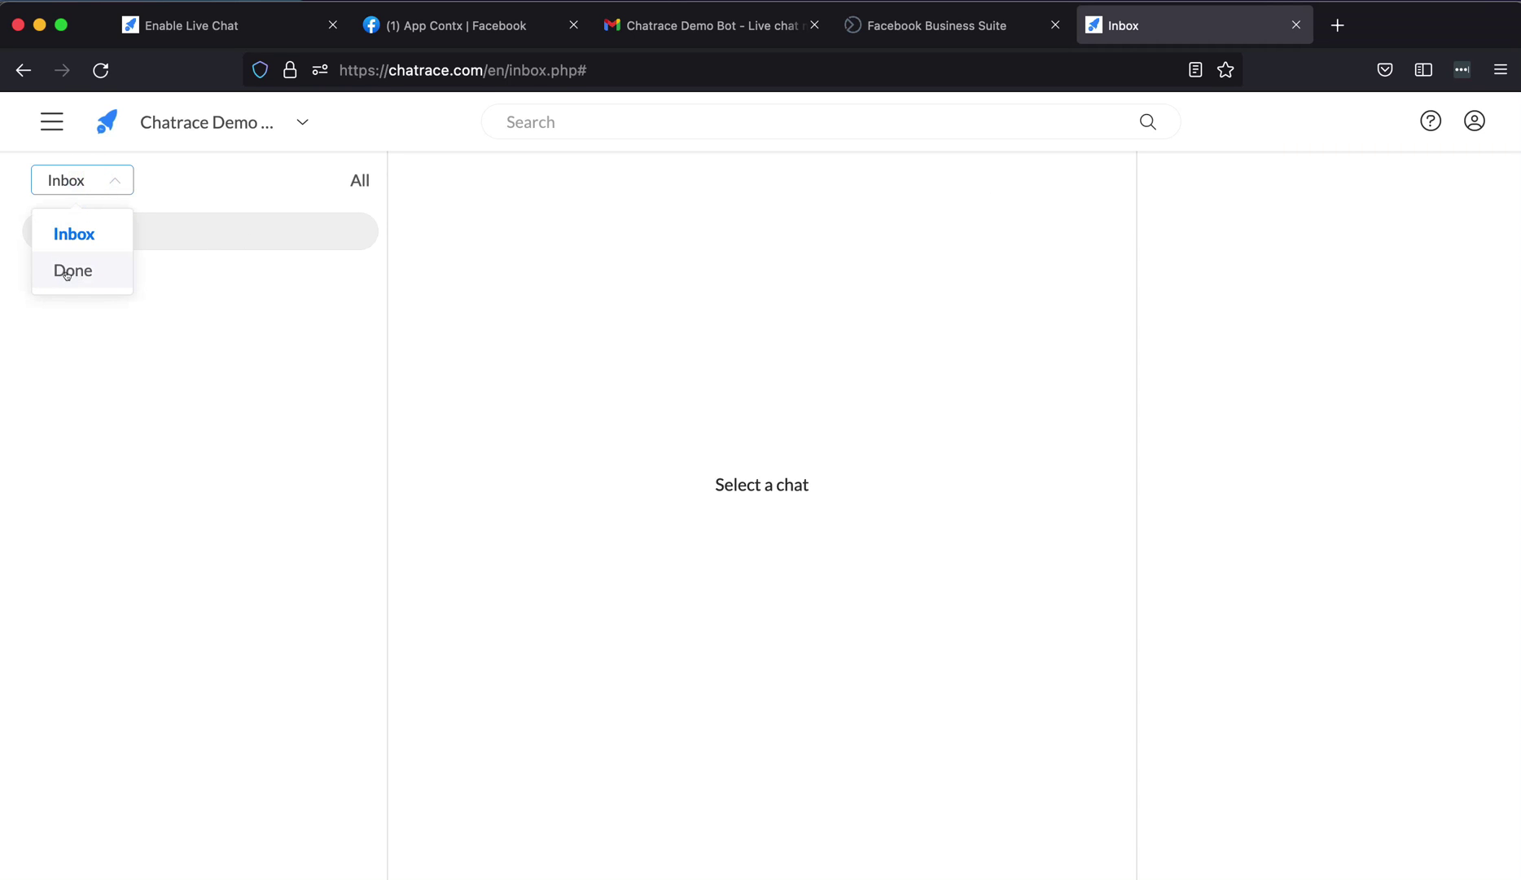
click(70, 272)
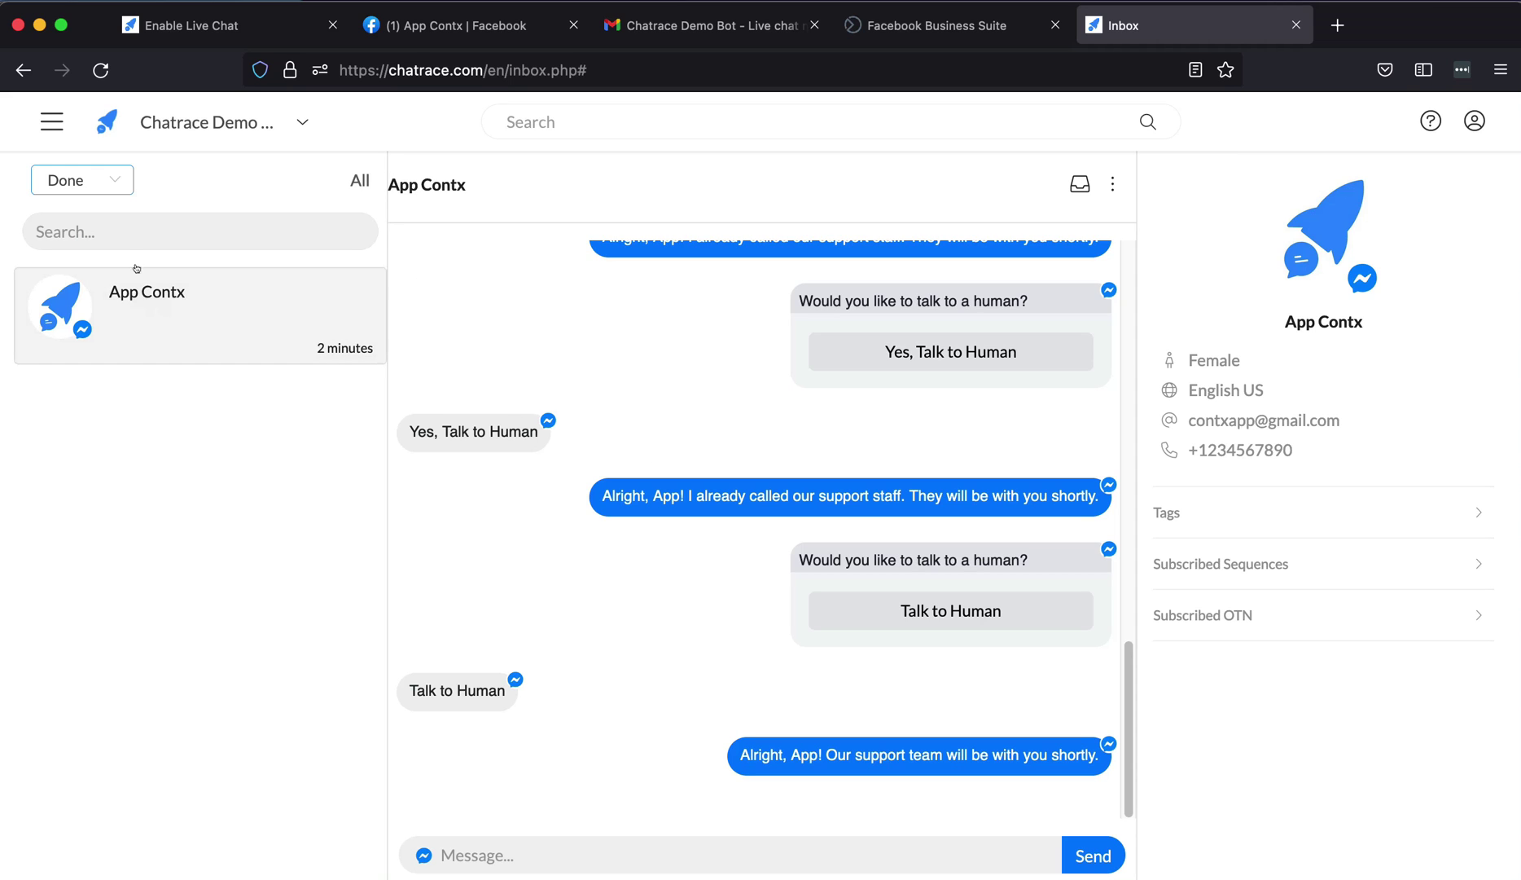
click(101, 187)
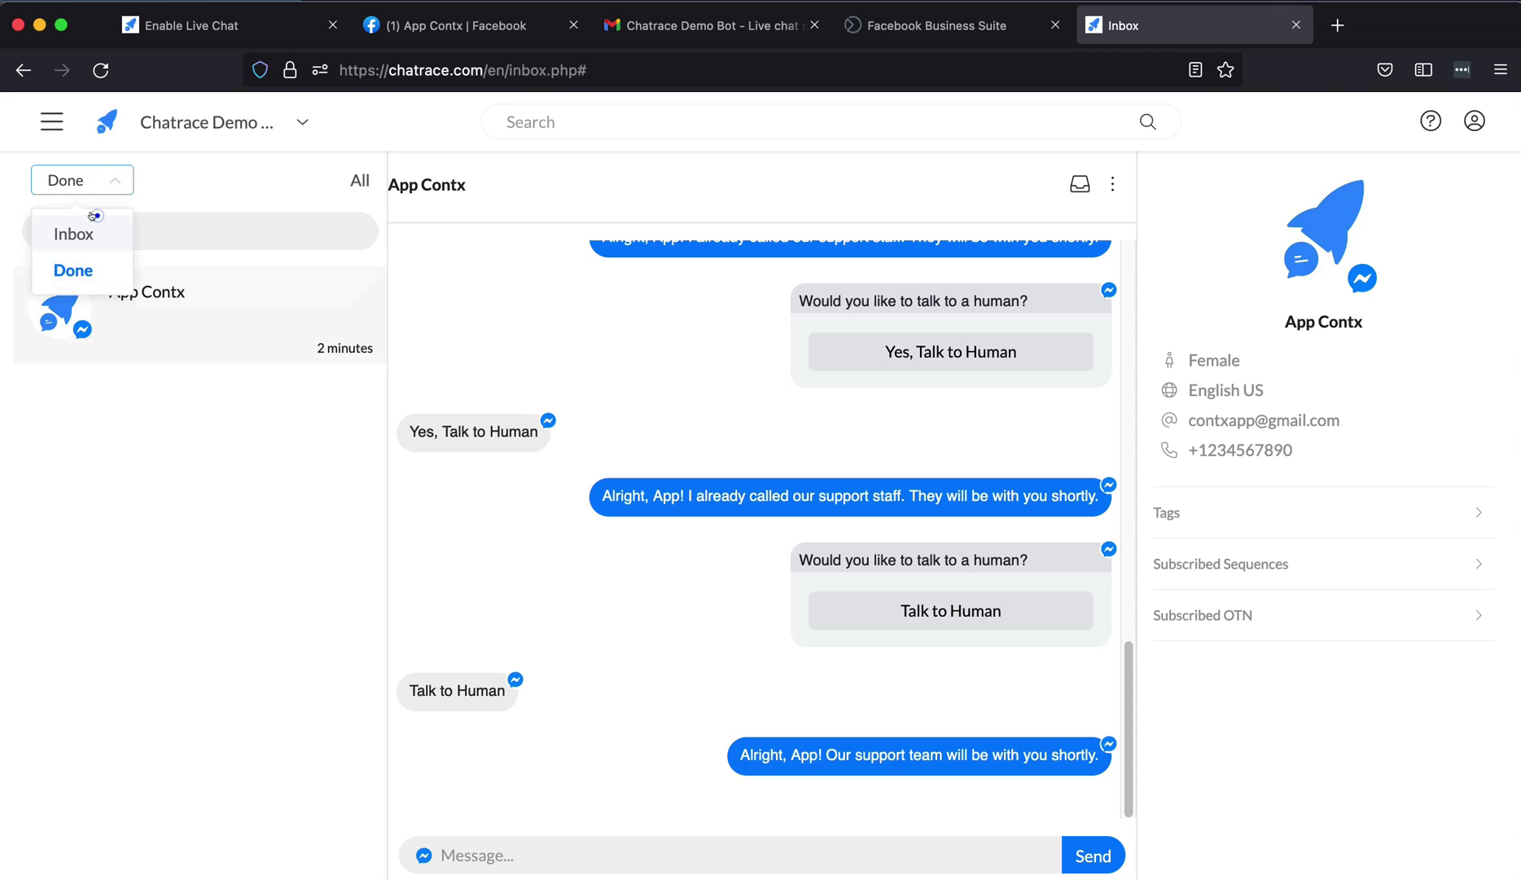
click(90, 218)
- Give the first message the text 'Would you like to talk to a human?' and a 'Talk to Human' button
key(ctrl+Tab)
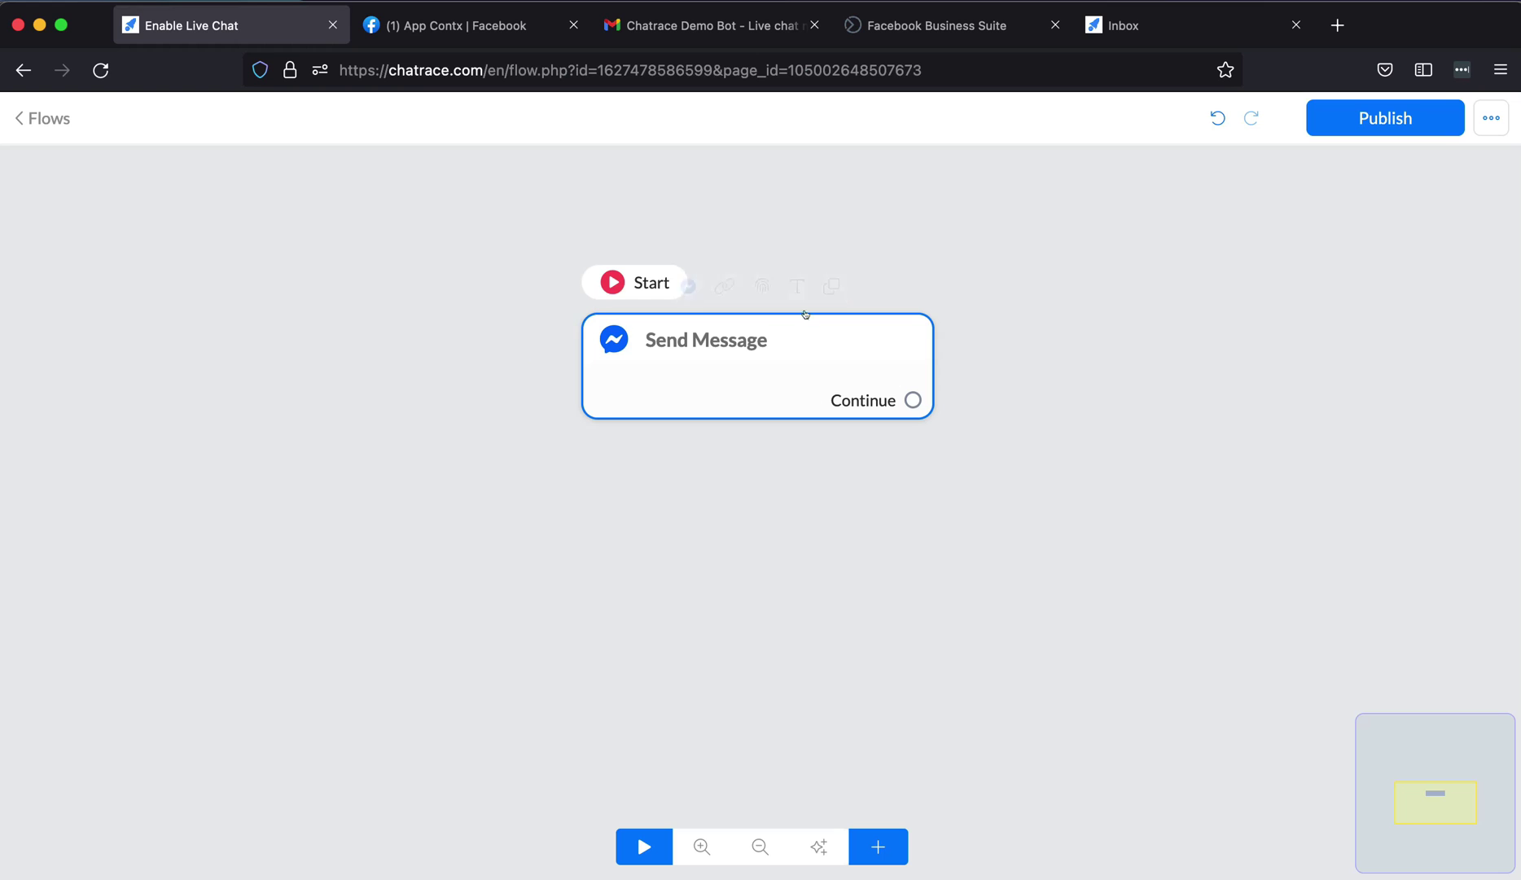
click(817, 366)
click(1303, 574)
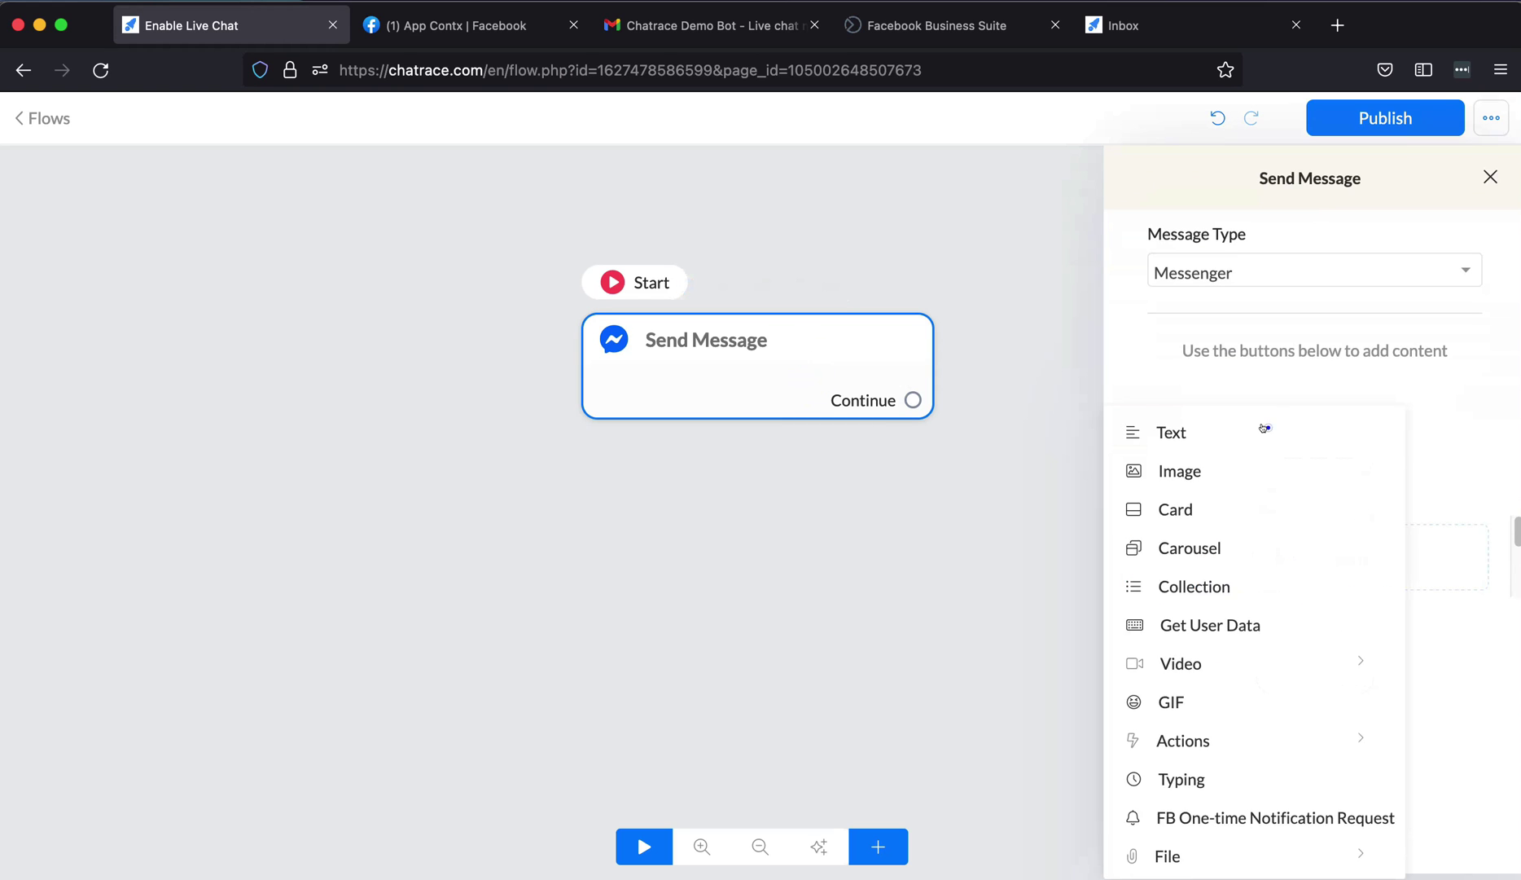
click(1263, 428)
text(Would you like)
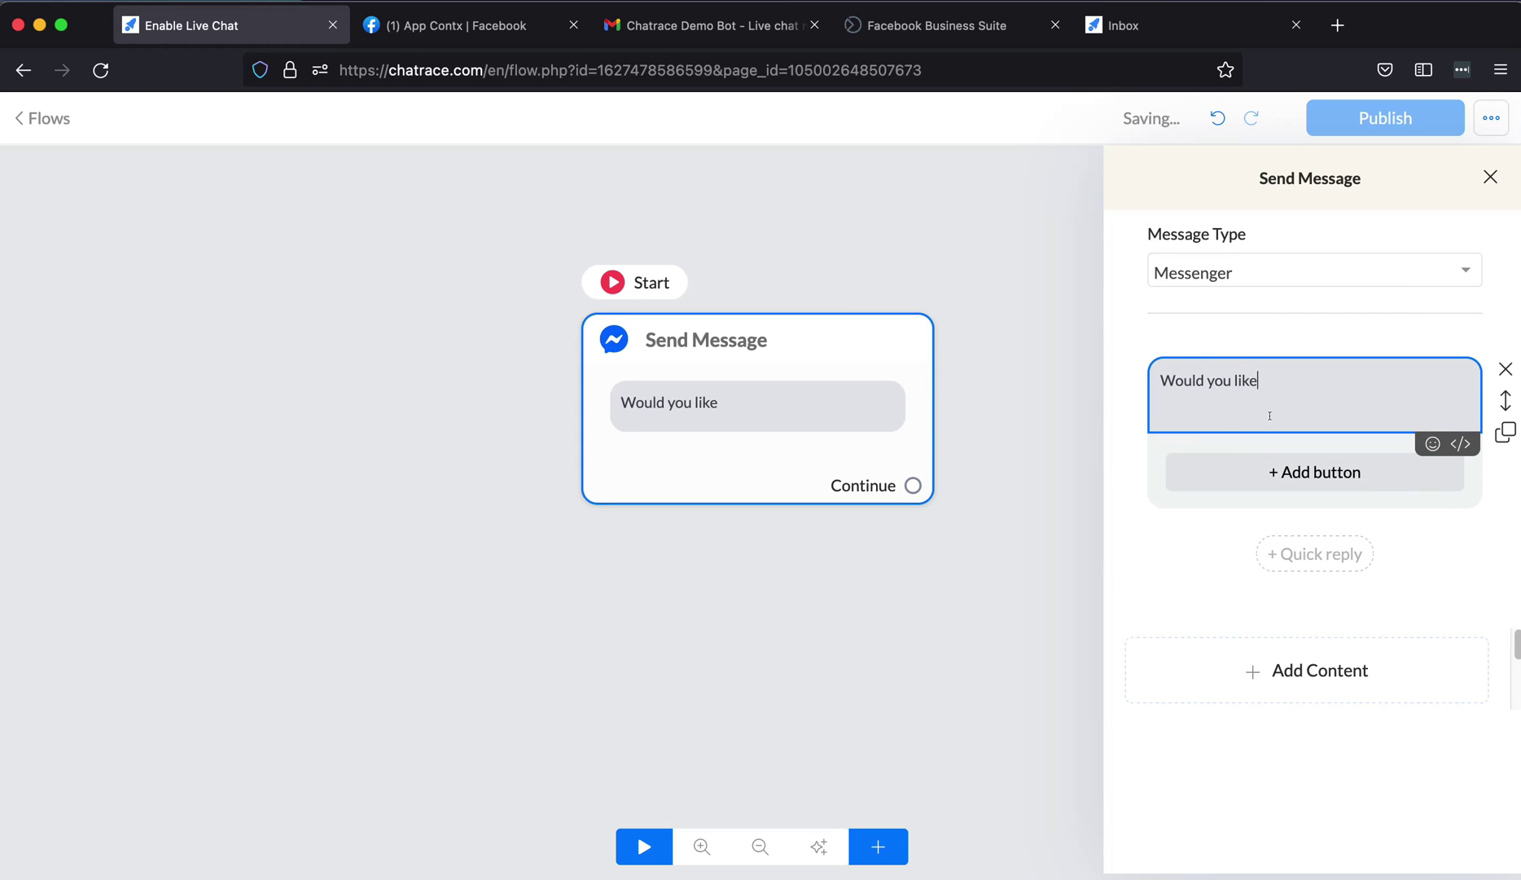
text( to talk to a human?)
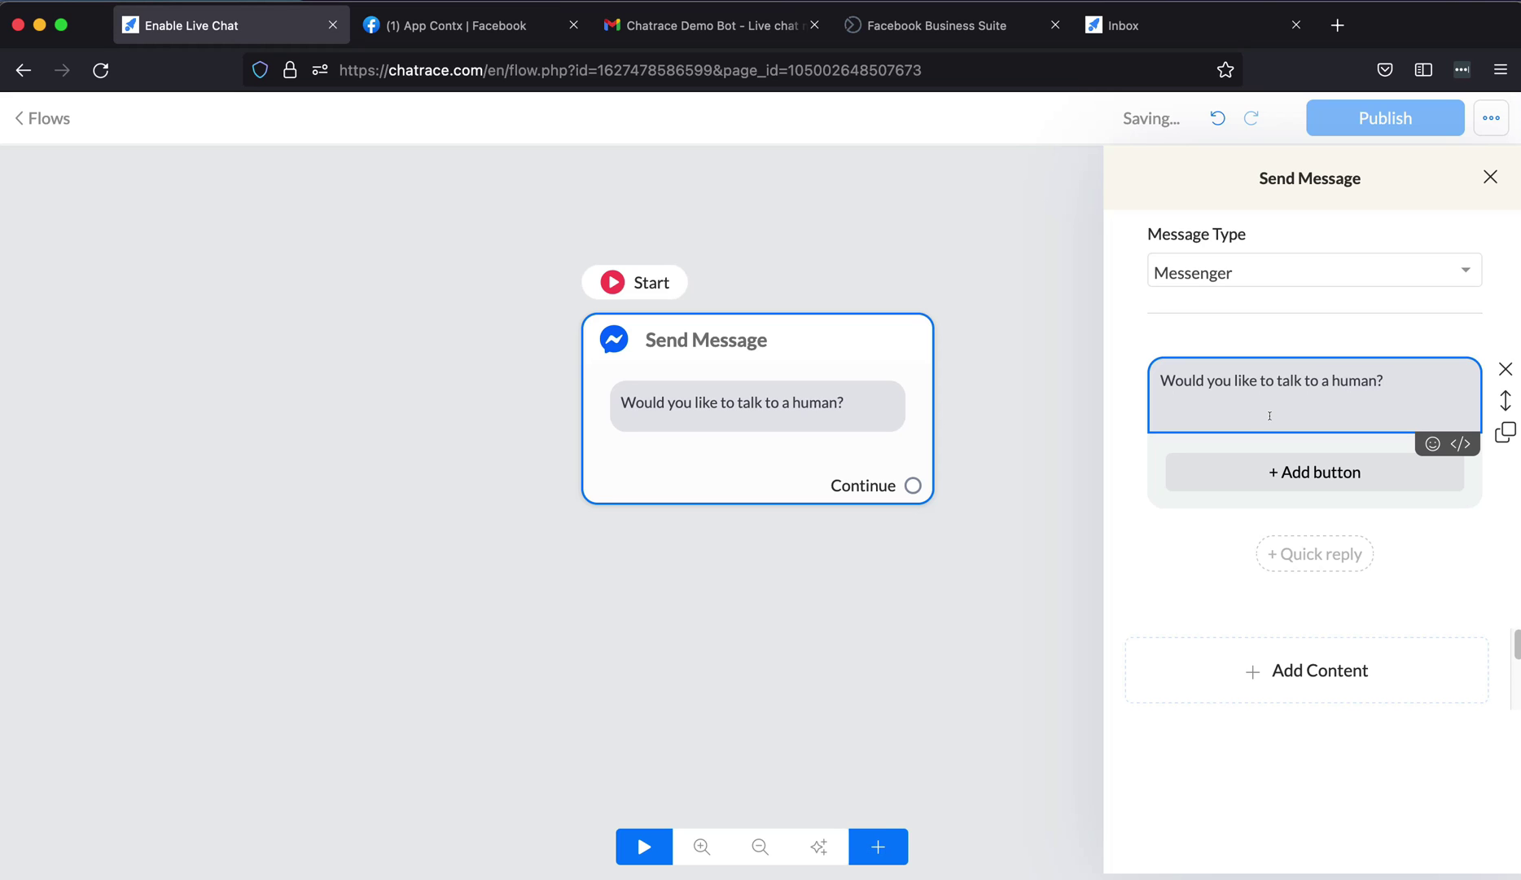
click(1295, 470)
click(945, 230)
key(super+a)
text(Talk to Human)
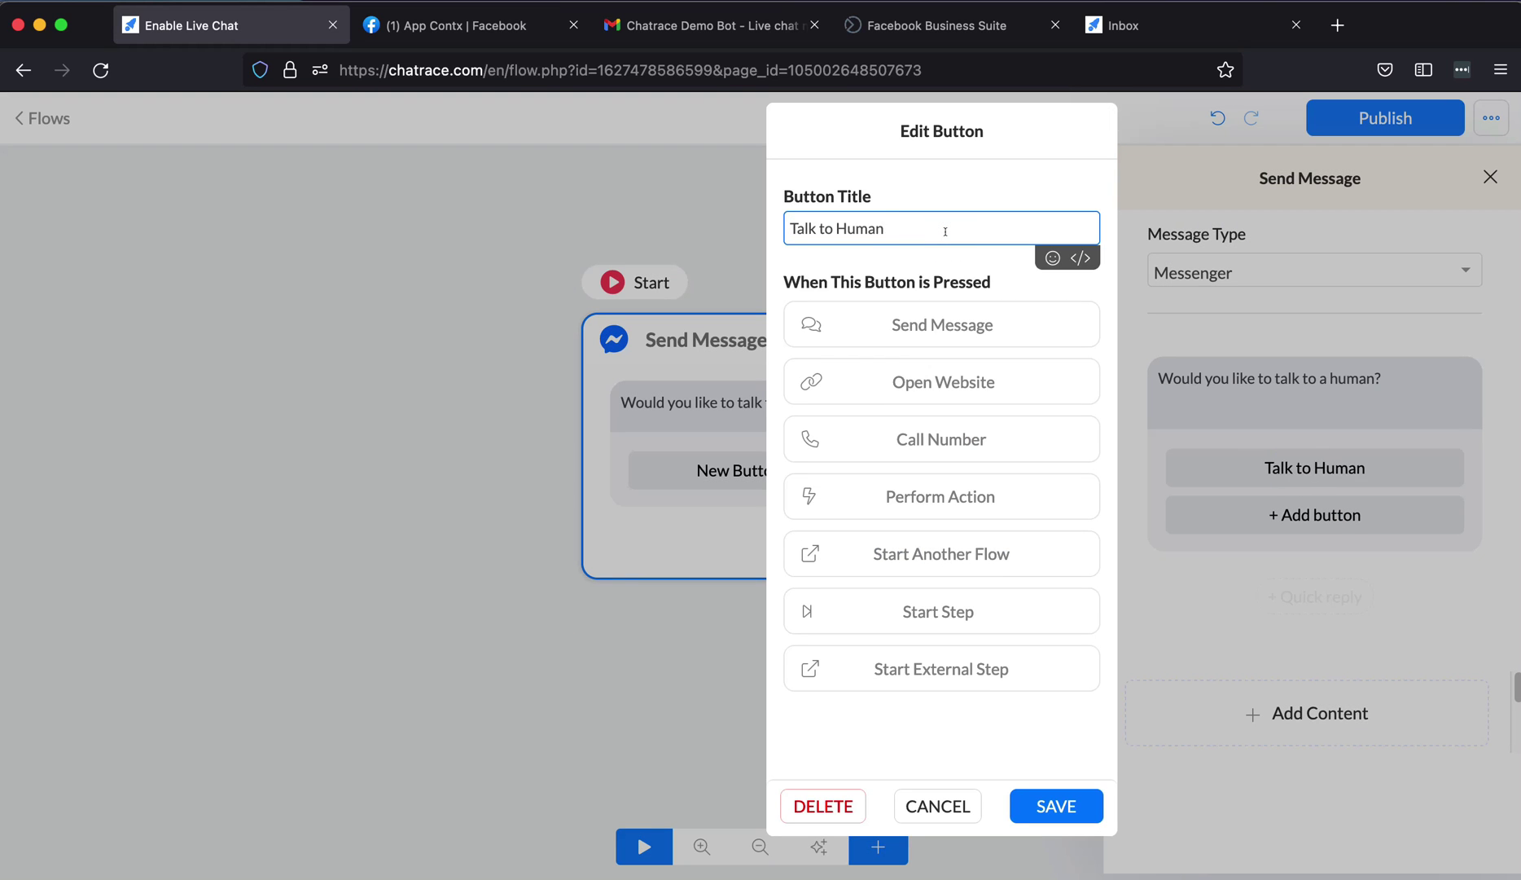
click(1056, 804)
- Link the Talk to Human button to a new Action #2 step and list its content options
click(1006, 570)
click(1044, 438)
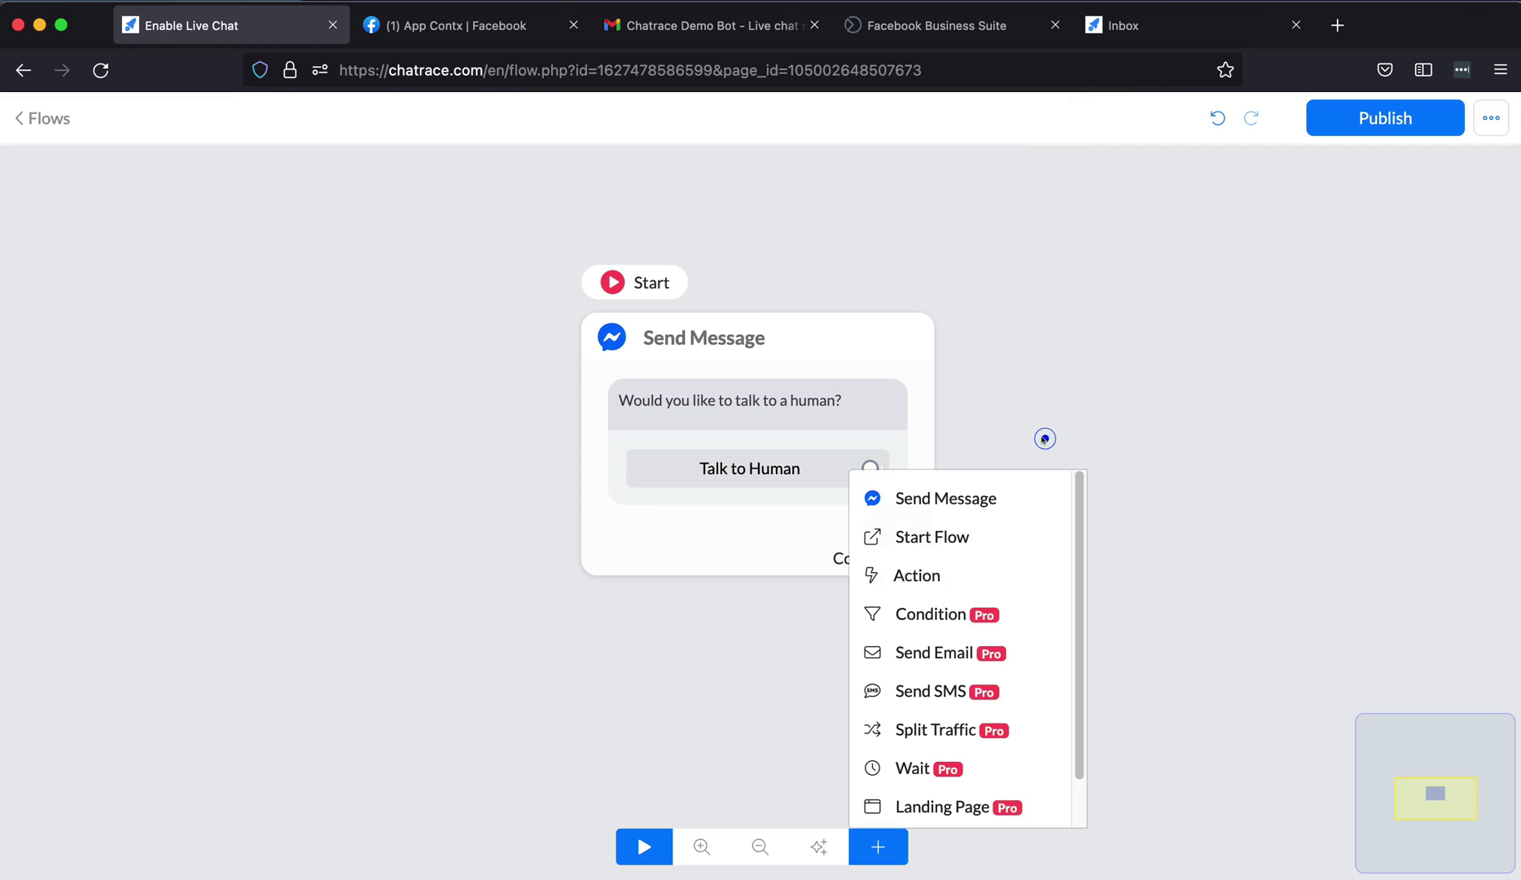
click(920, 574)
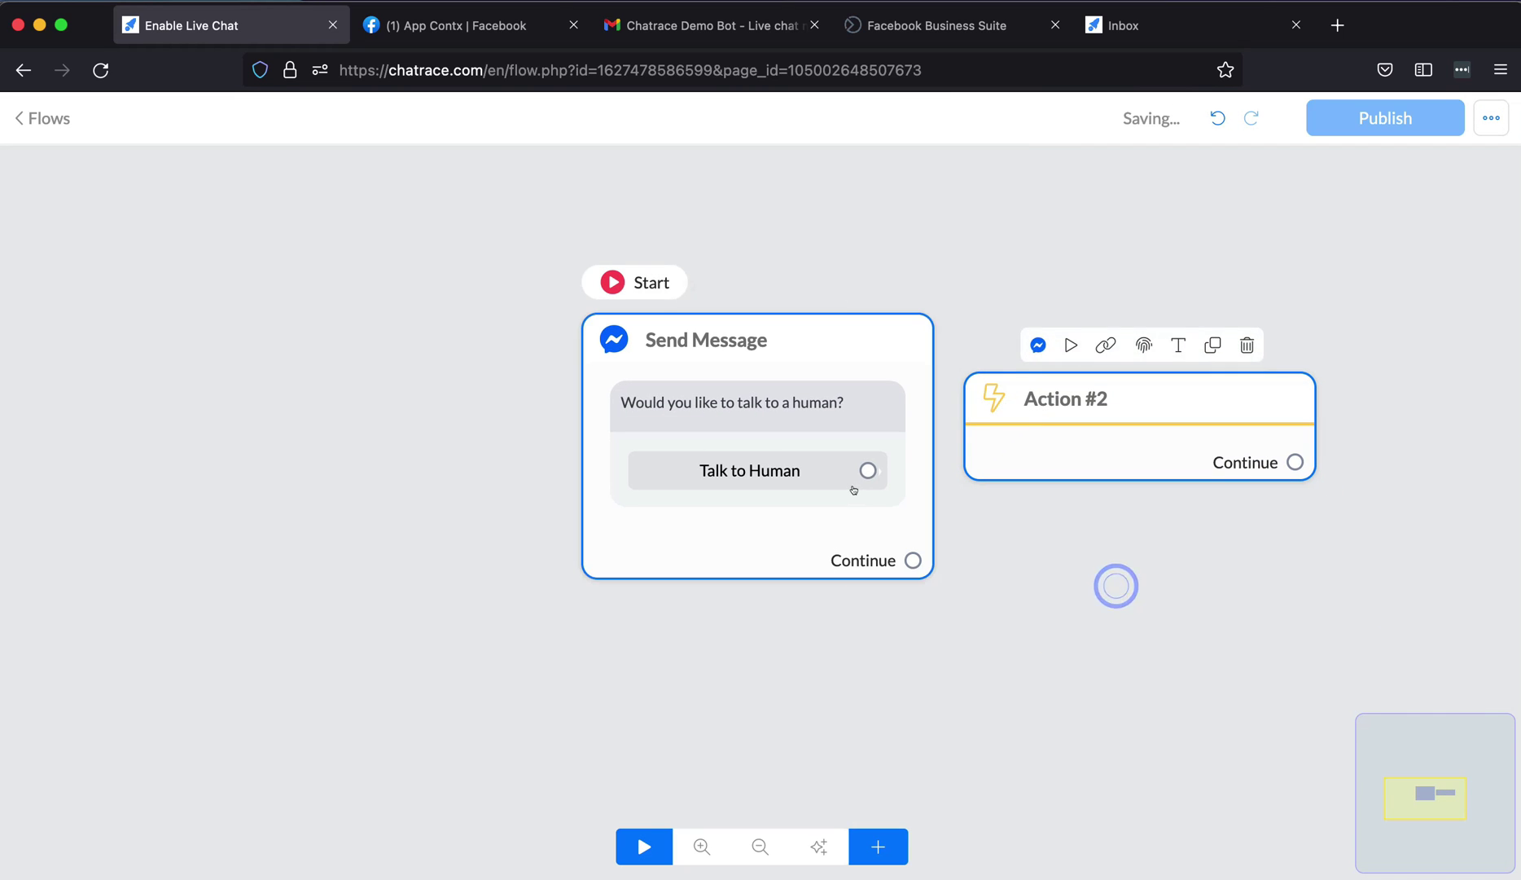
click(1126, 450)
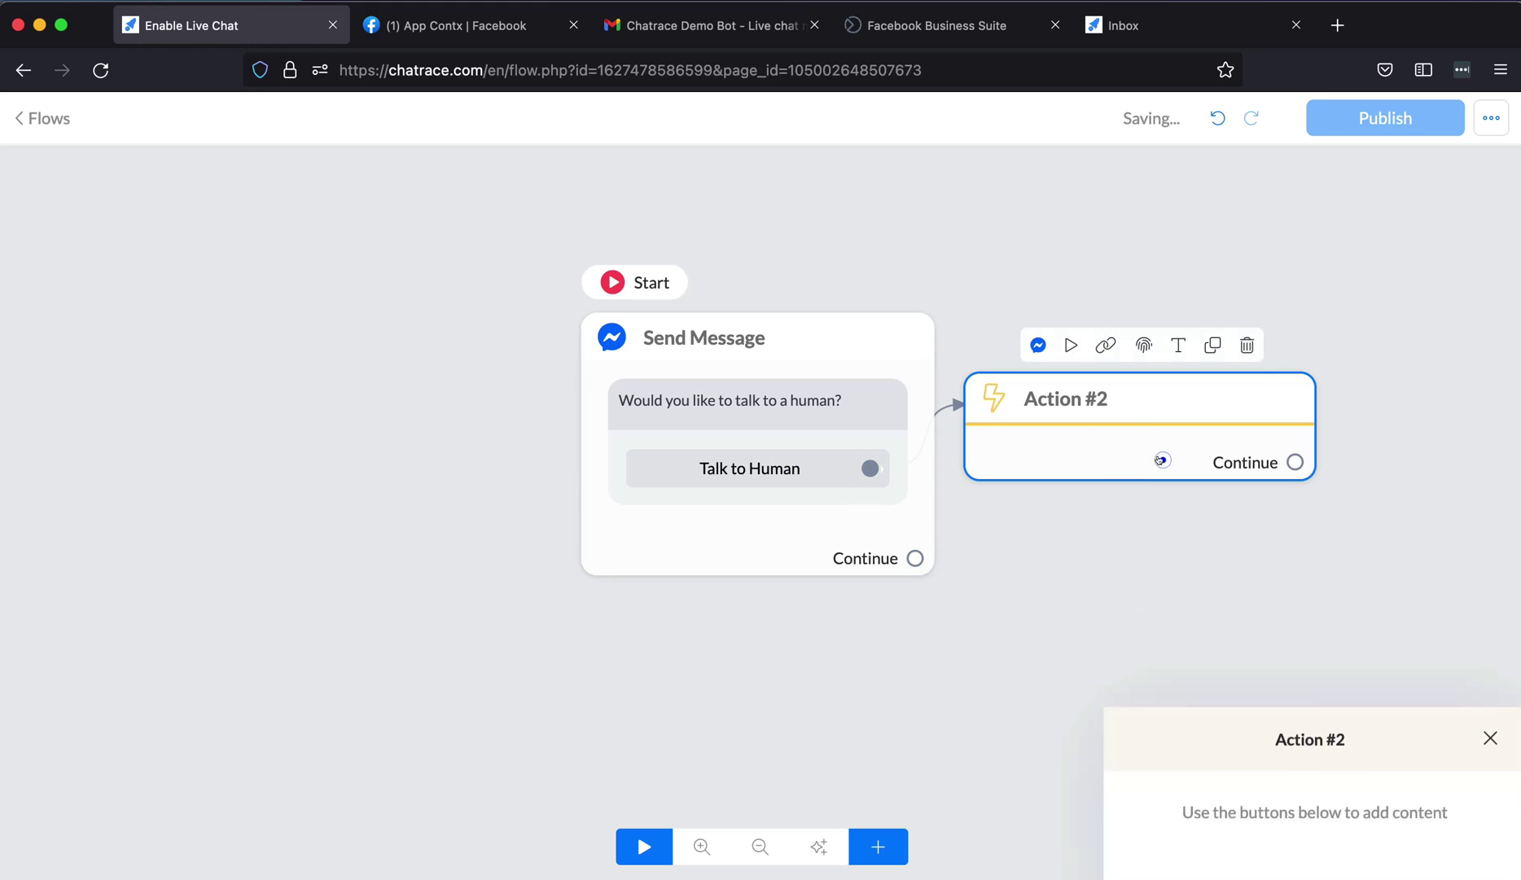
click(1317, 381)
mouse_move(1240, 426)
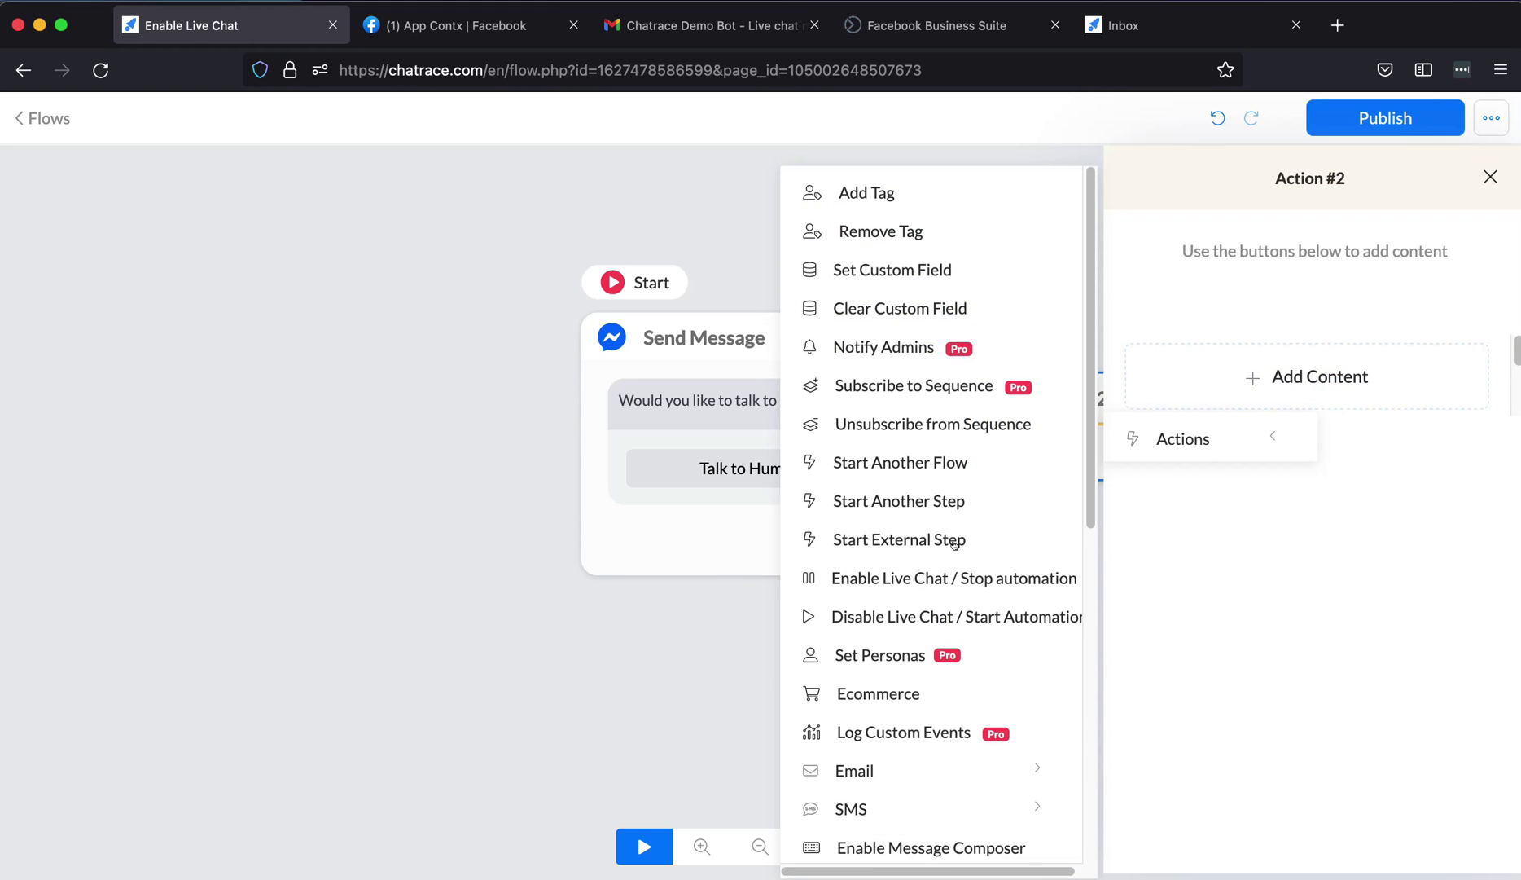
- Set Action #2 to enable live chat, then add a reply 'Alright, {{first_name}}! Our support team will attend to you shortly.'
click(875, 576)
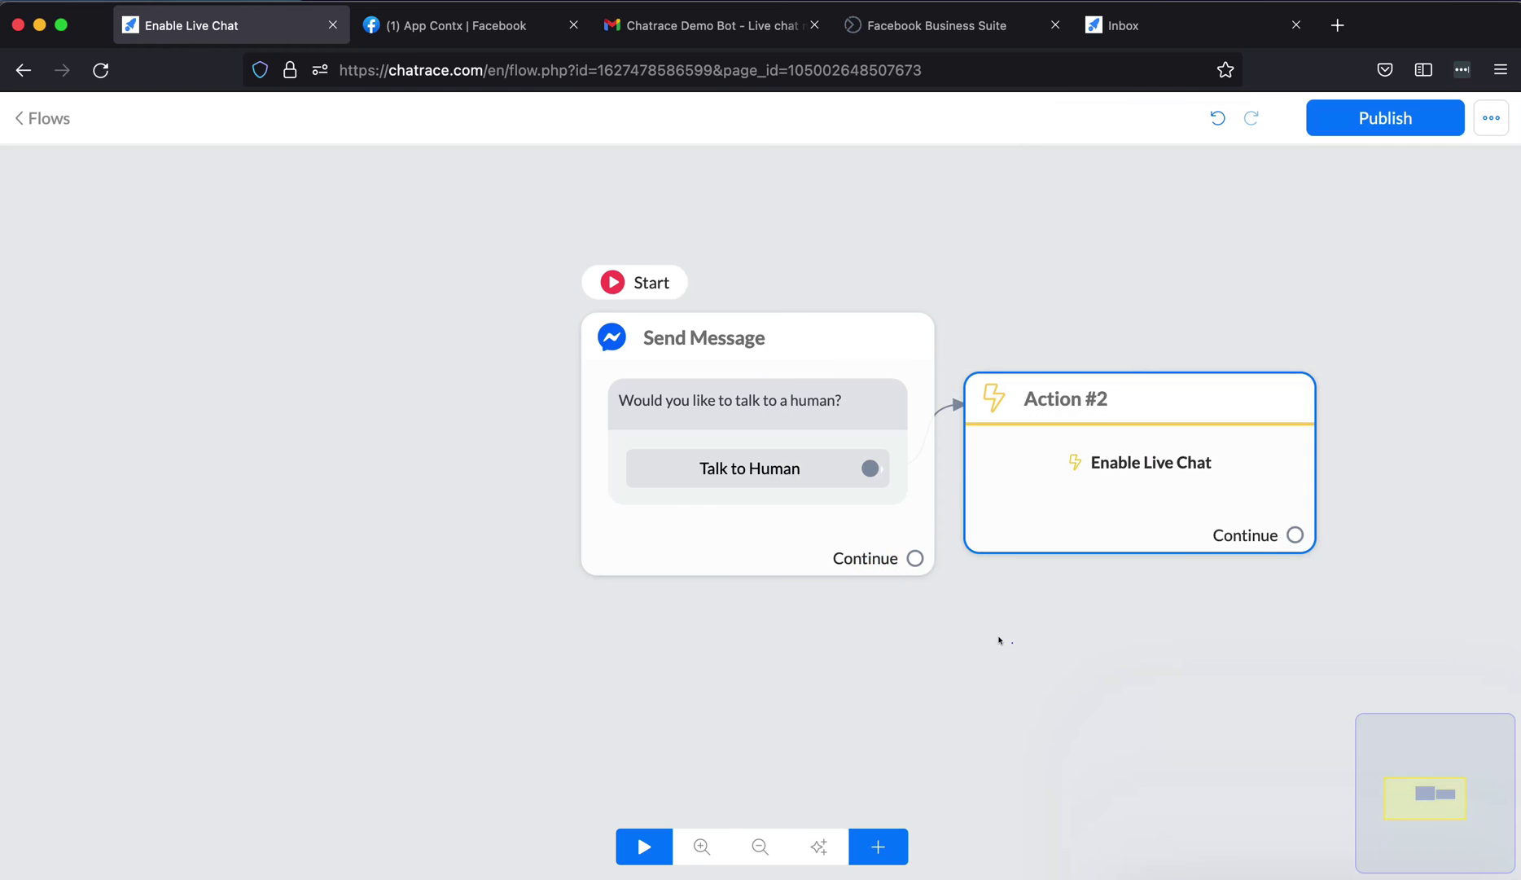
drag(1008, 642, 598, 615)
click(933, 473)
click(969, 495)
click(1188, 428)
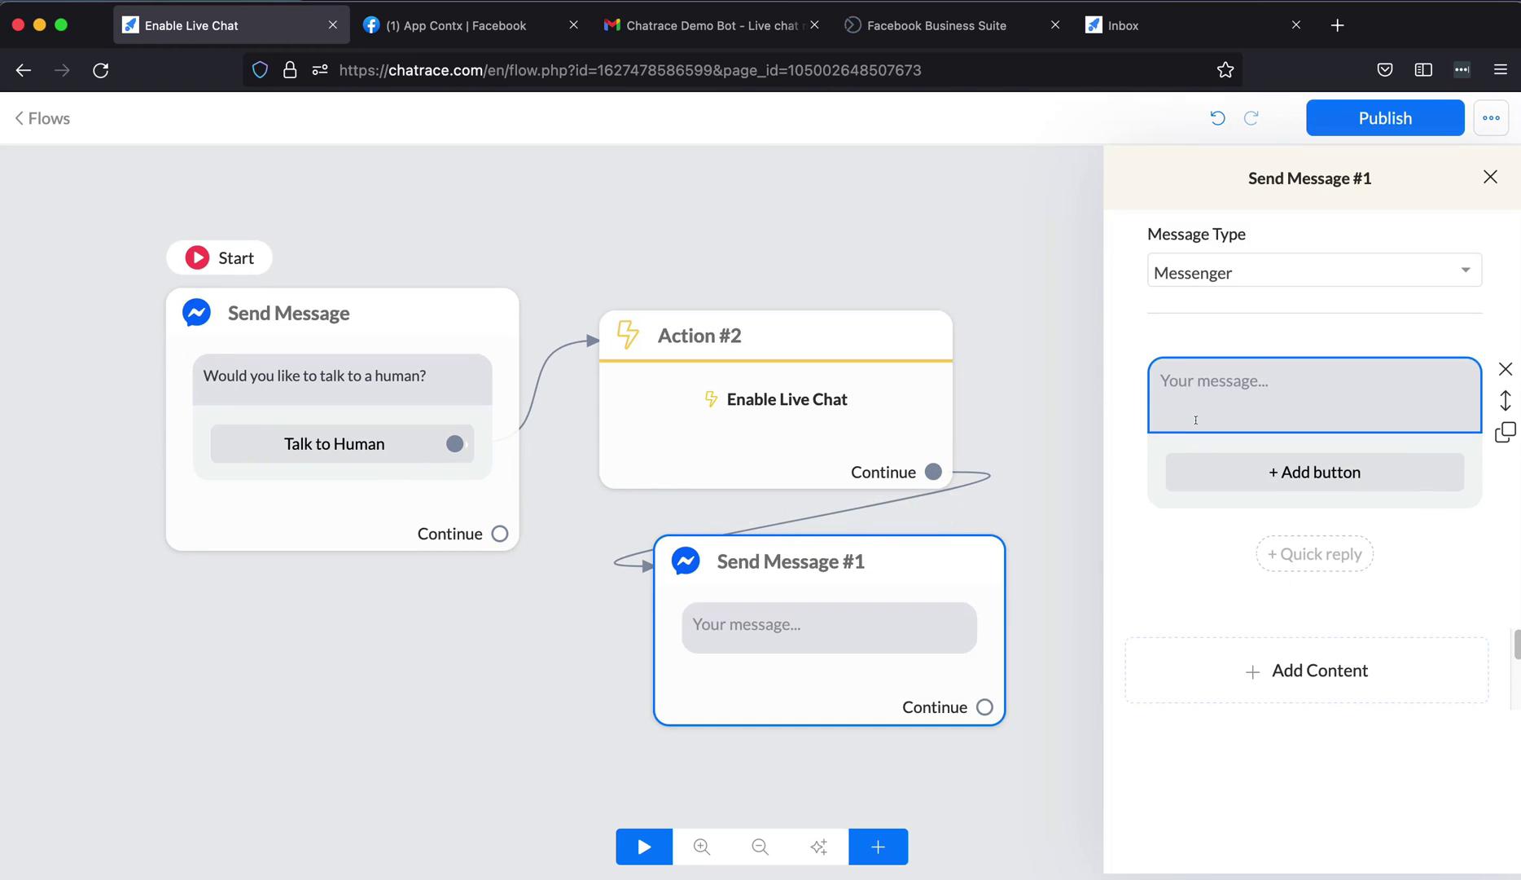
click(1205, 400)
text(Alright, {{first_name}}! )
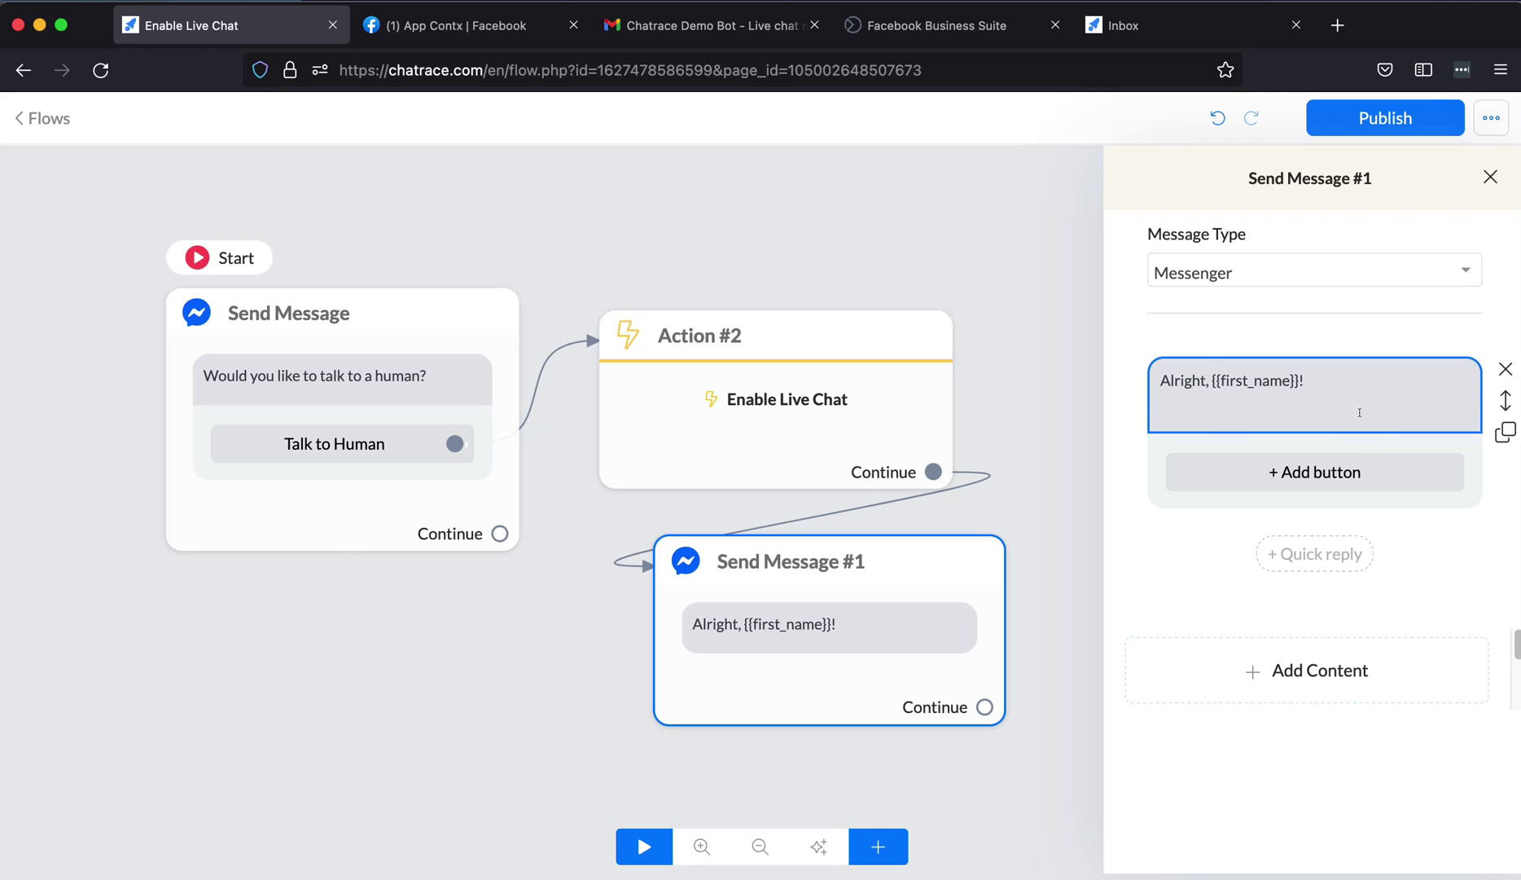
text(Our supoort team will attend to you shortly.)
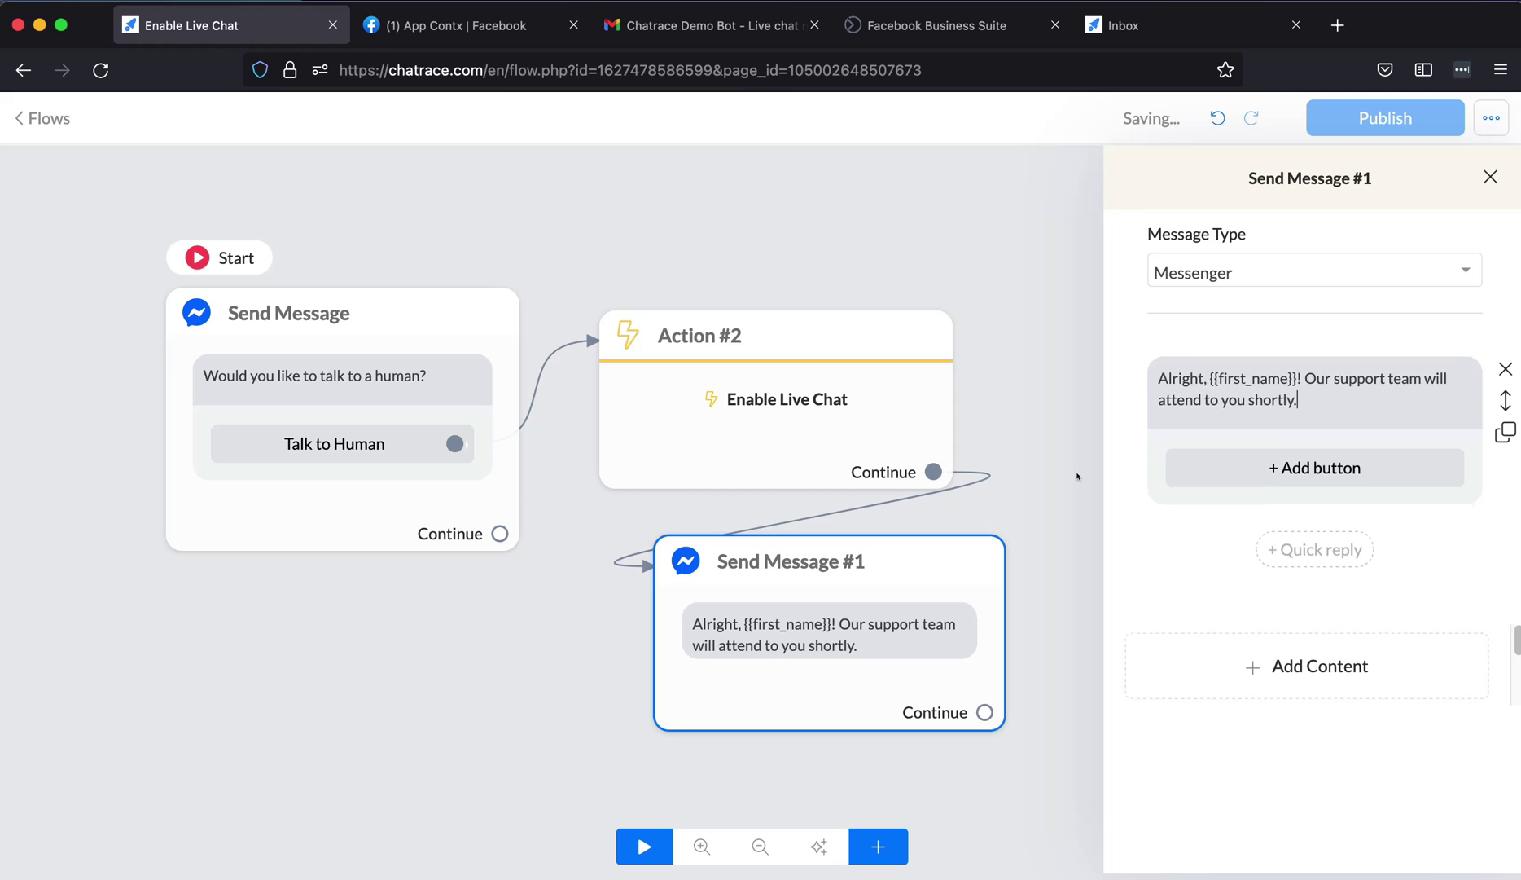
- Publish the updated flow
click(1035, 462)
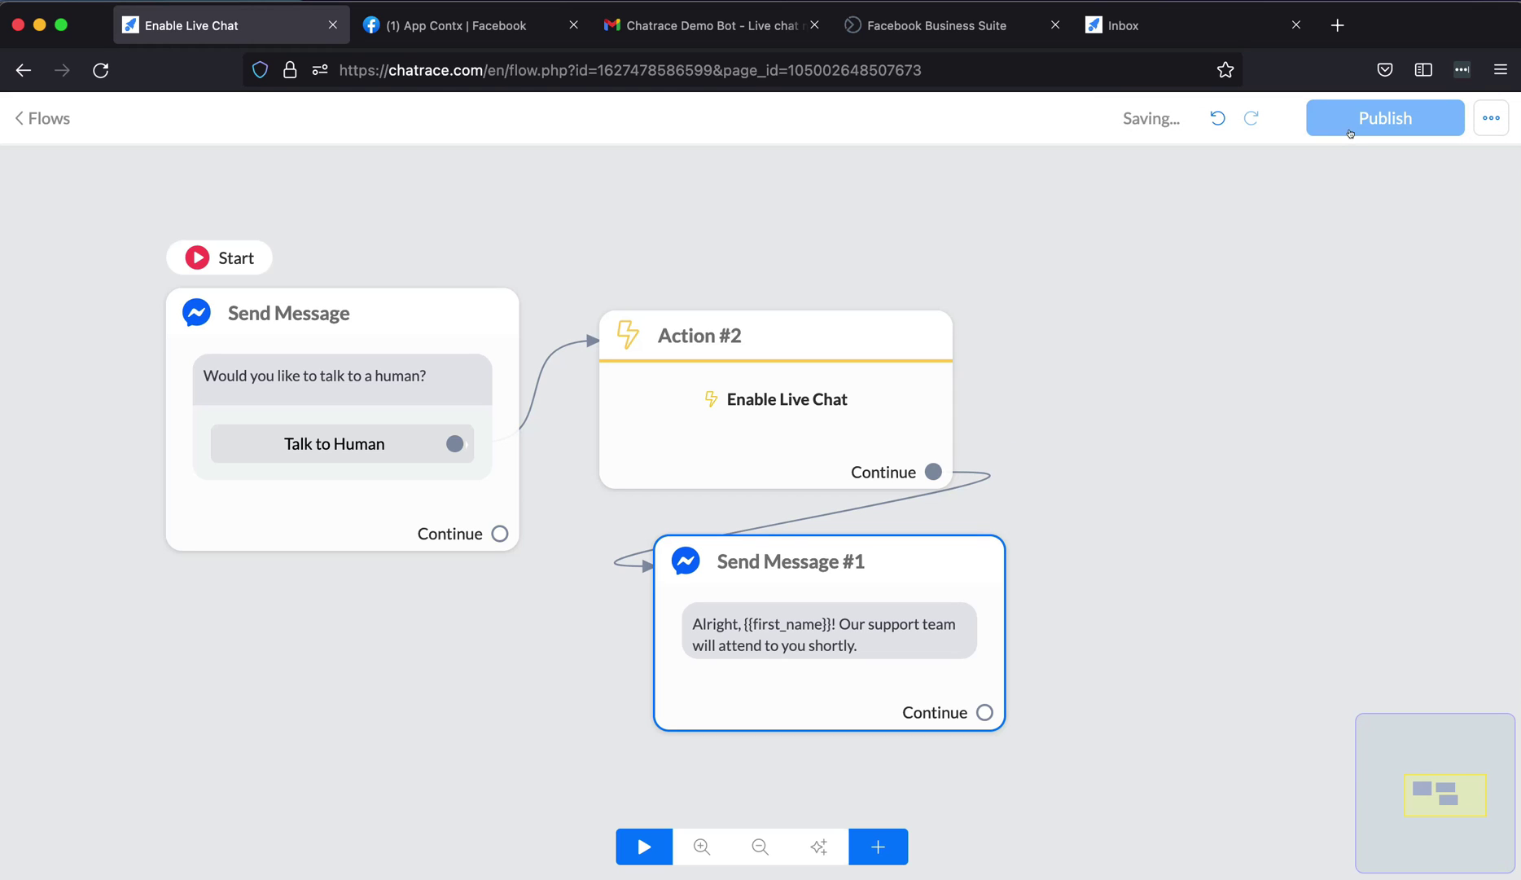
click(1355, 118)
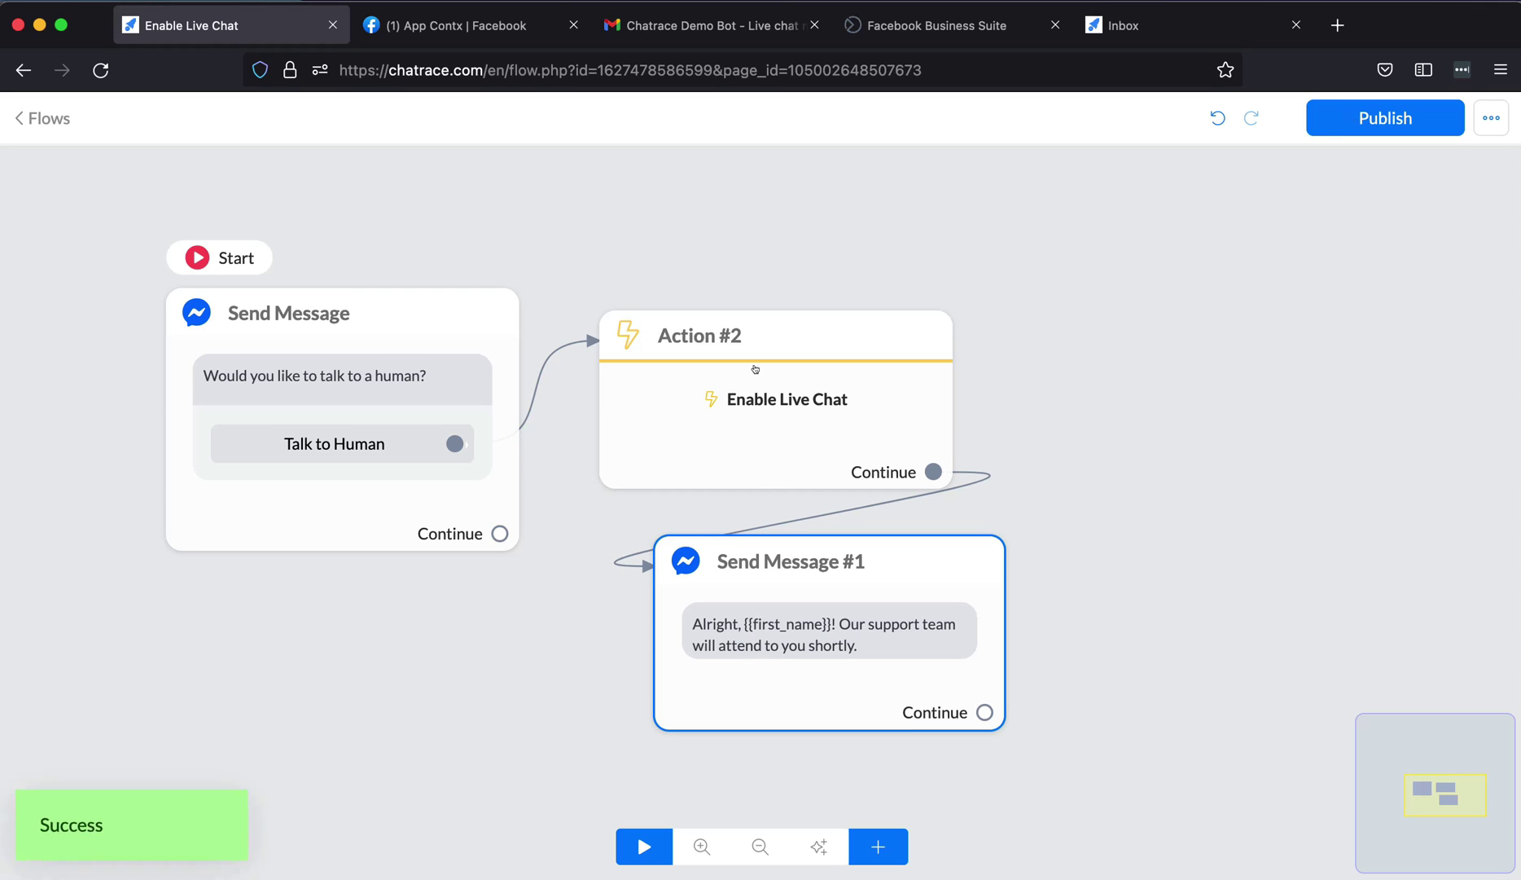
mouse_move(265, 259)
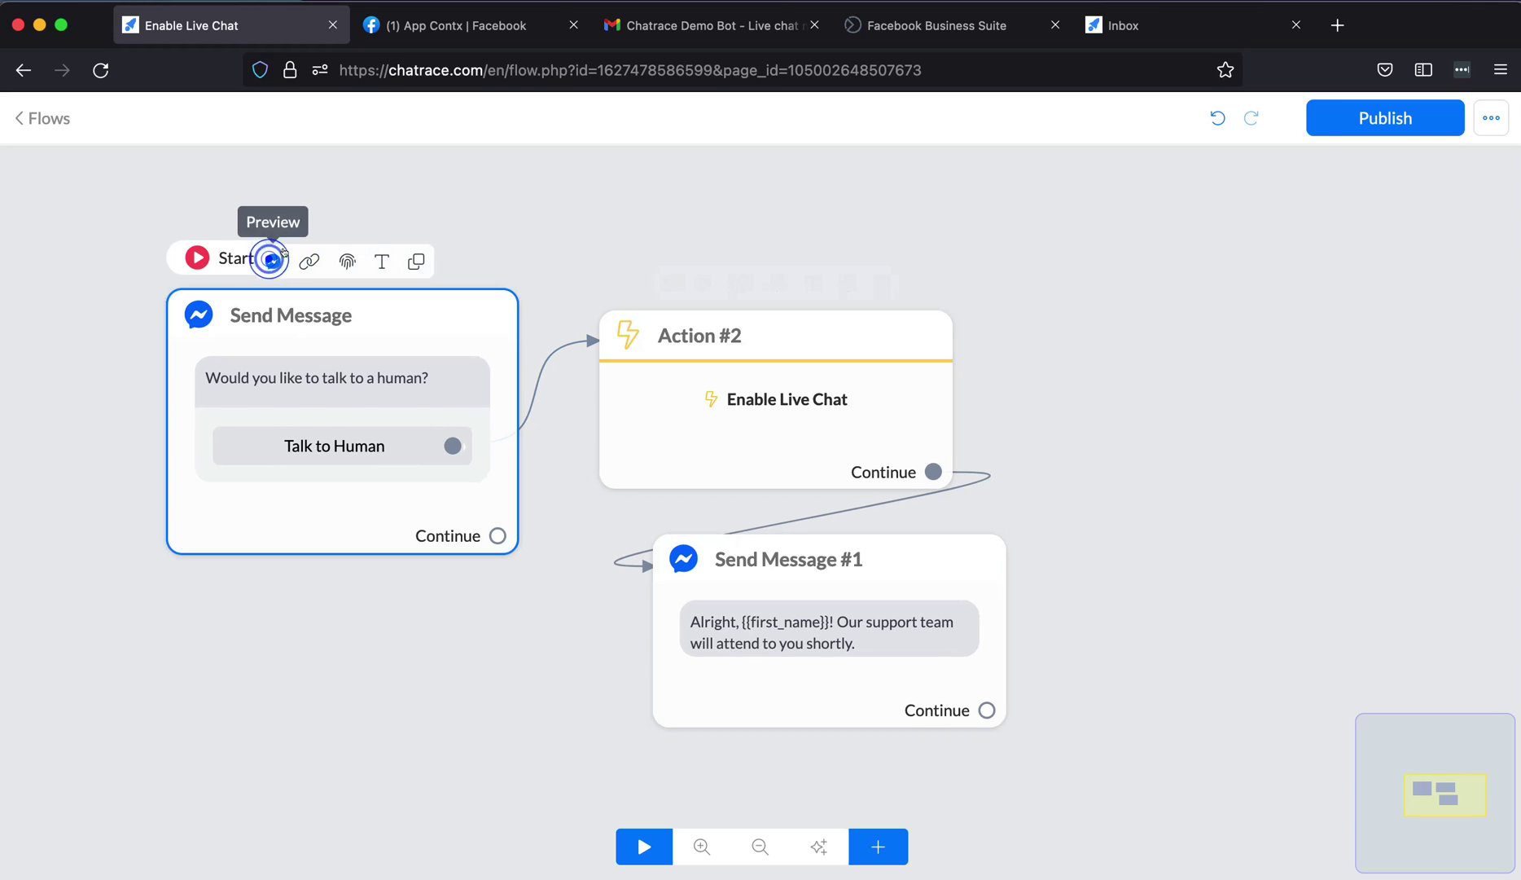
- Reply Talk to Human to the Chatrace Demo Bot in Messenger, then check Gmail for the notification
click(309, 261)
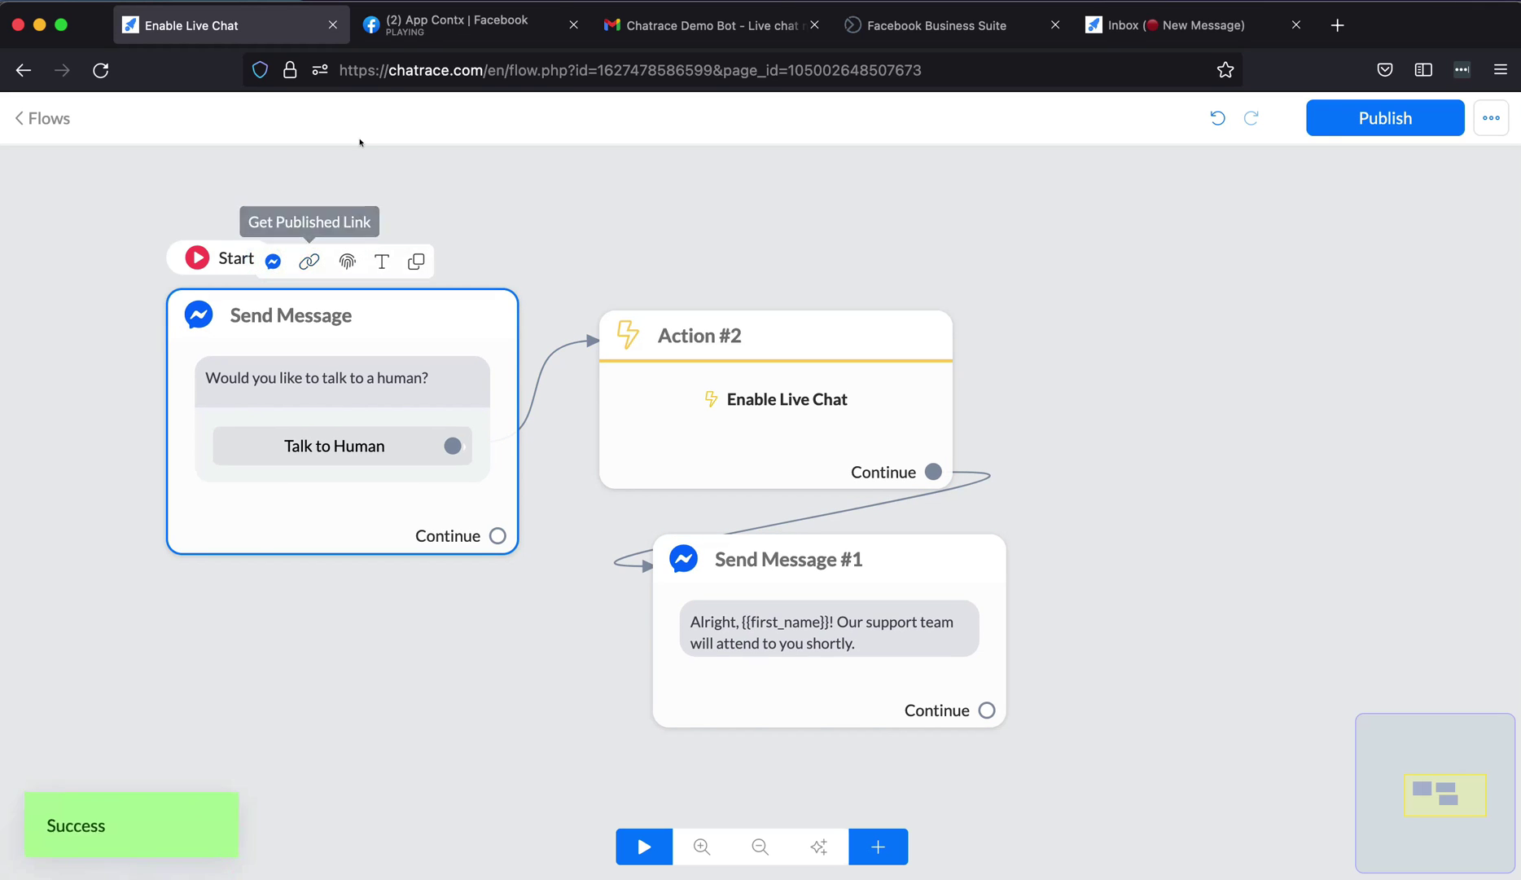
click(489, 24)
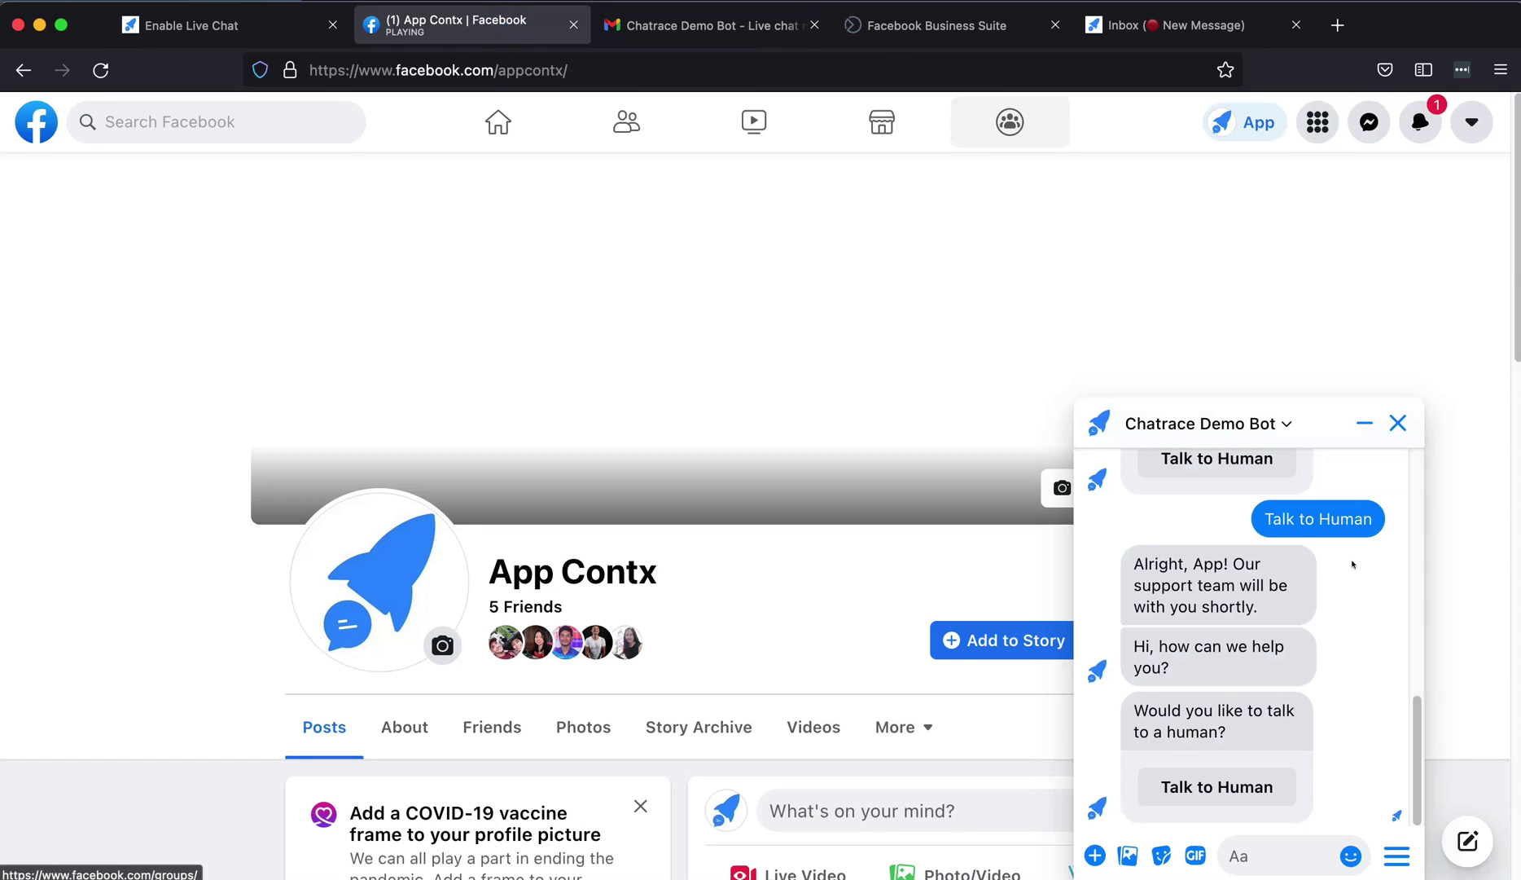
click(1199, 786)
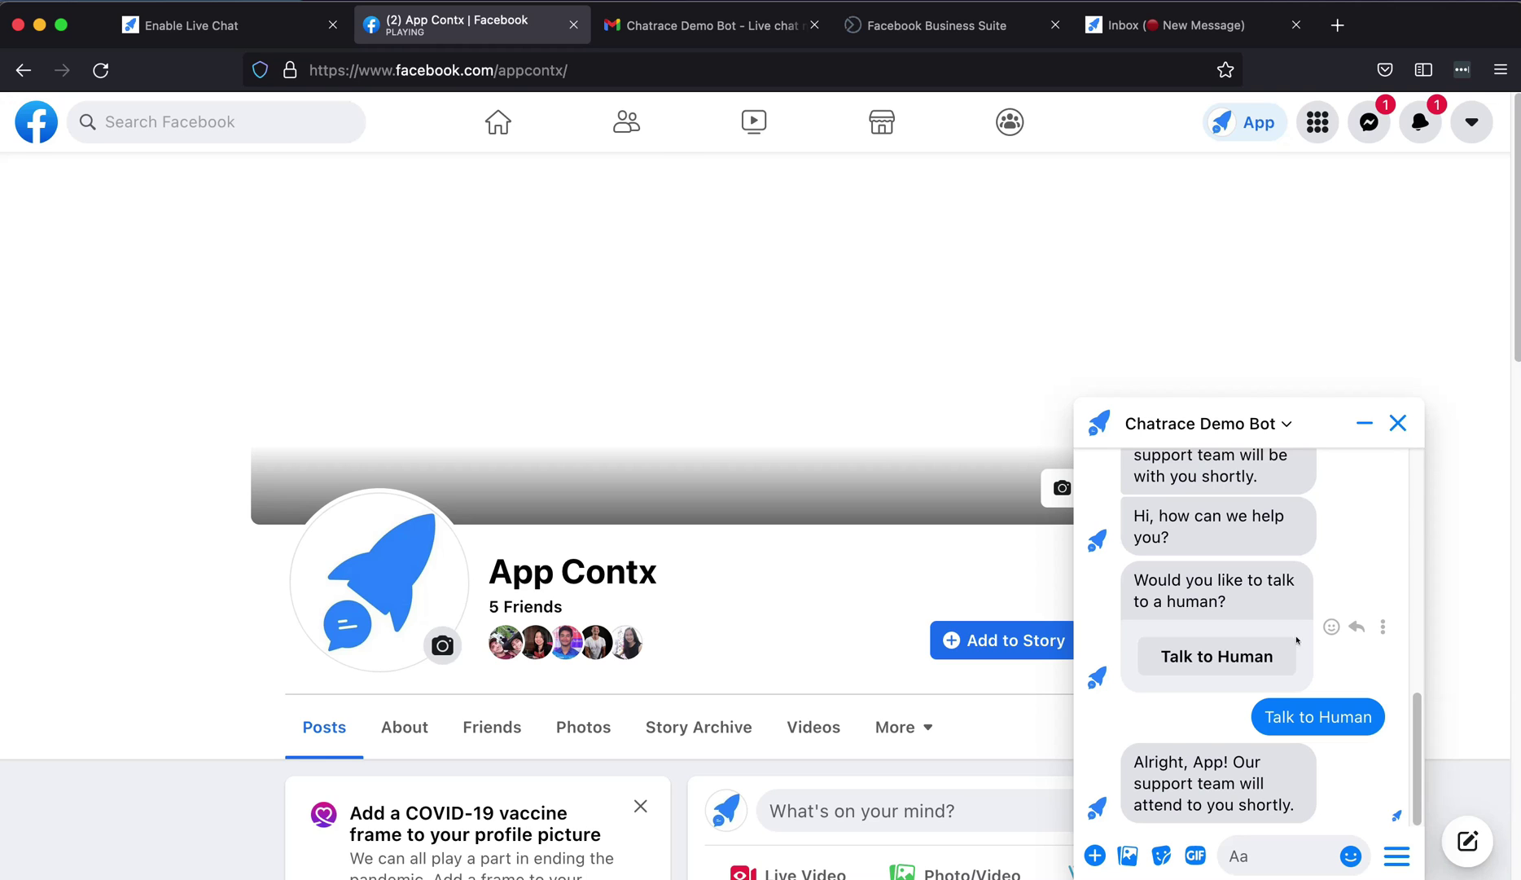
click(708, 20)
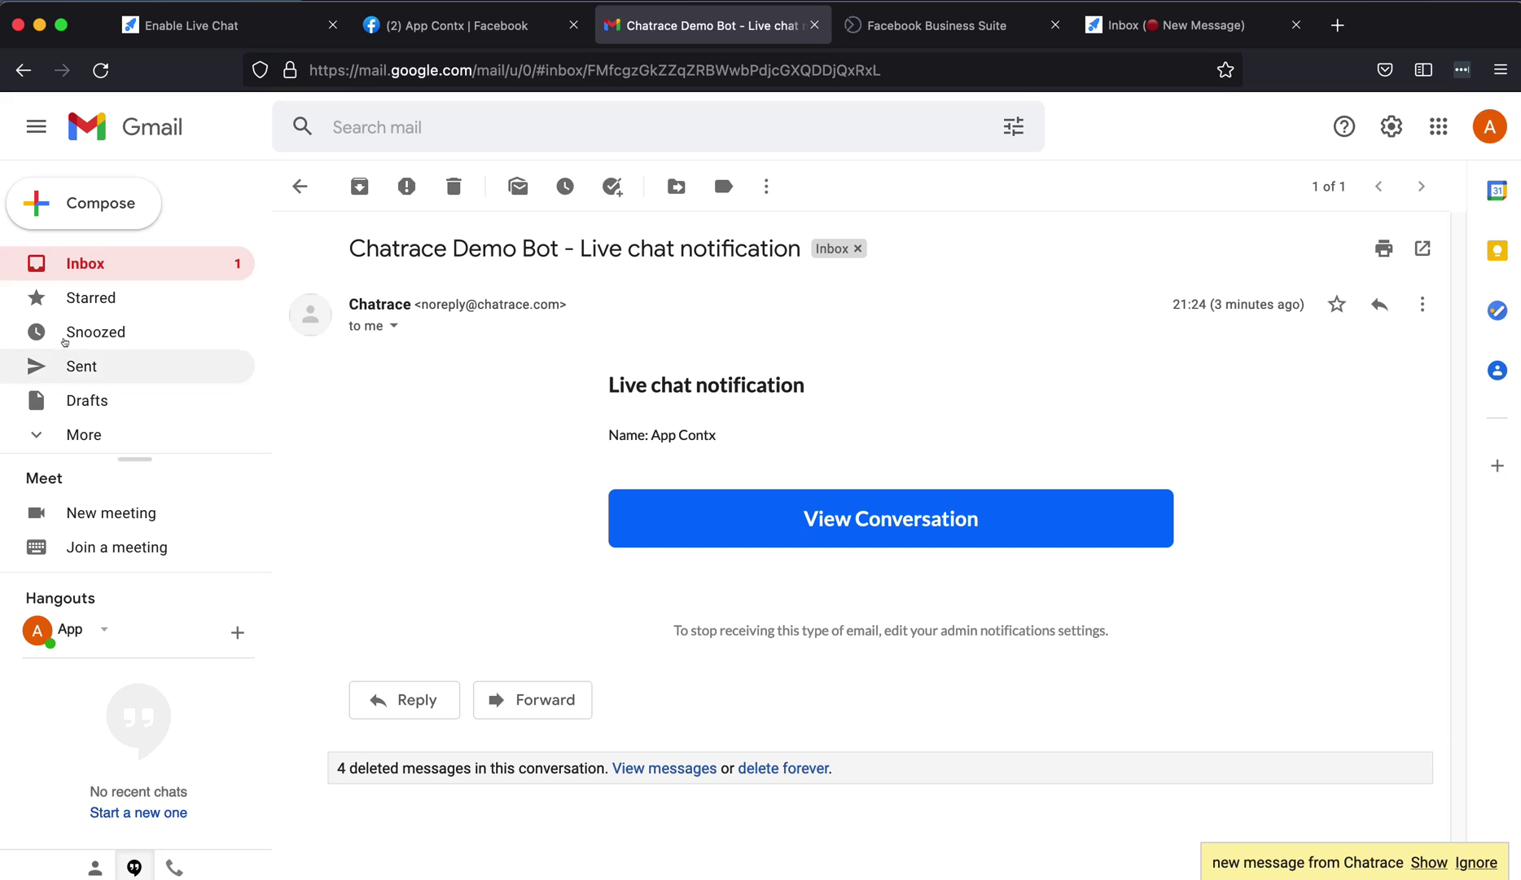
- Expand the newest Chatrace notification in Gmail and follow its View Conversation link
click(93, 257)
click(662, 295)
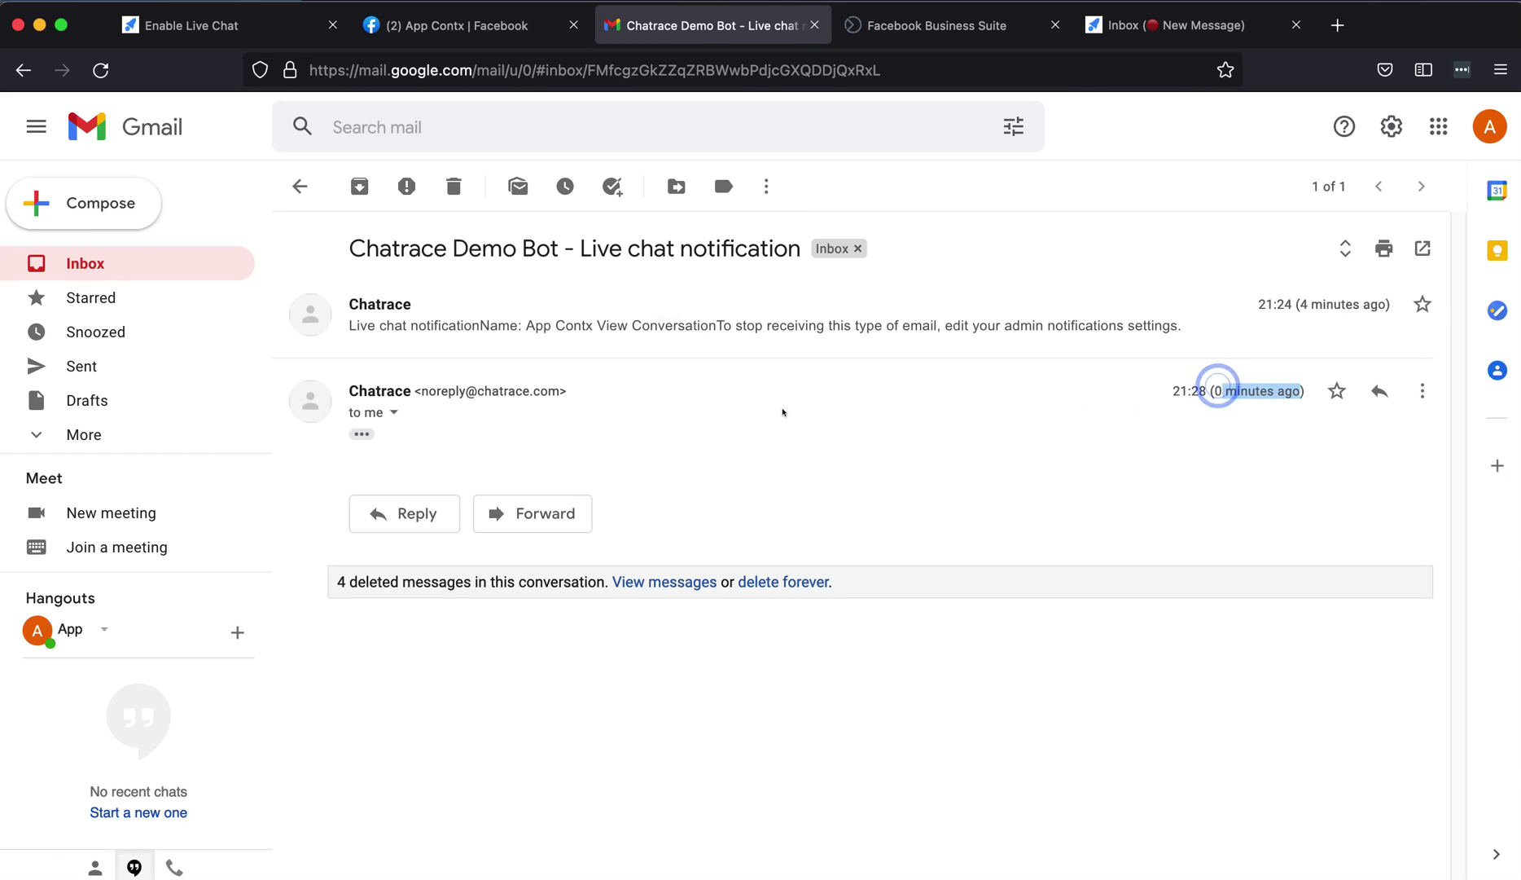
click(361, 434)
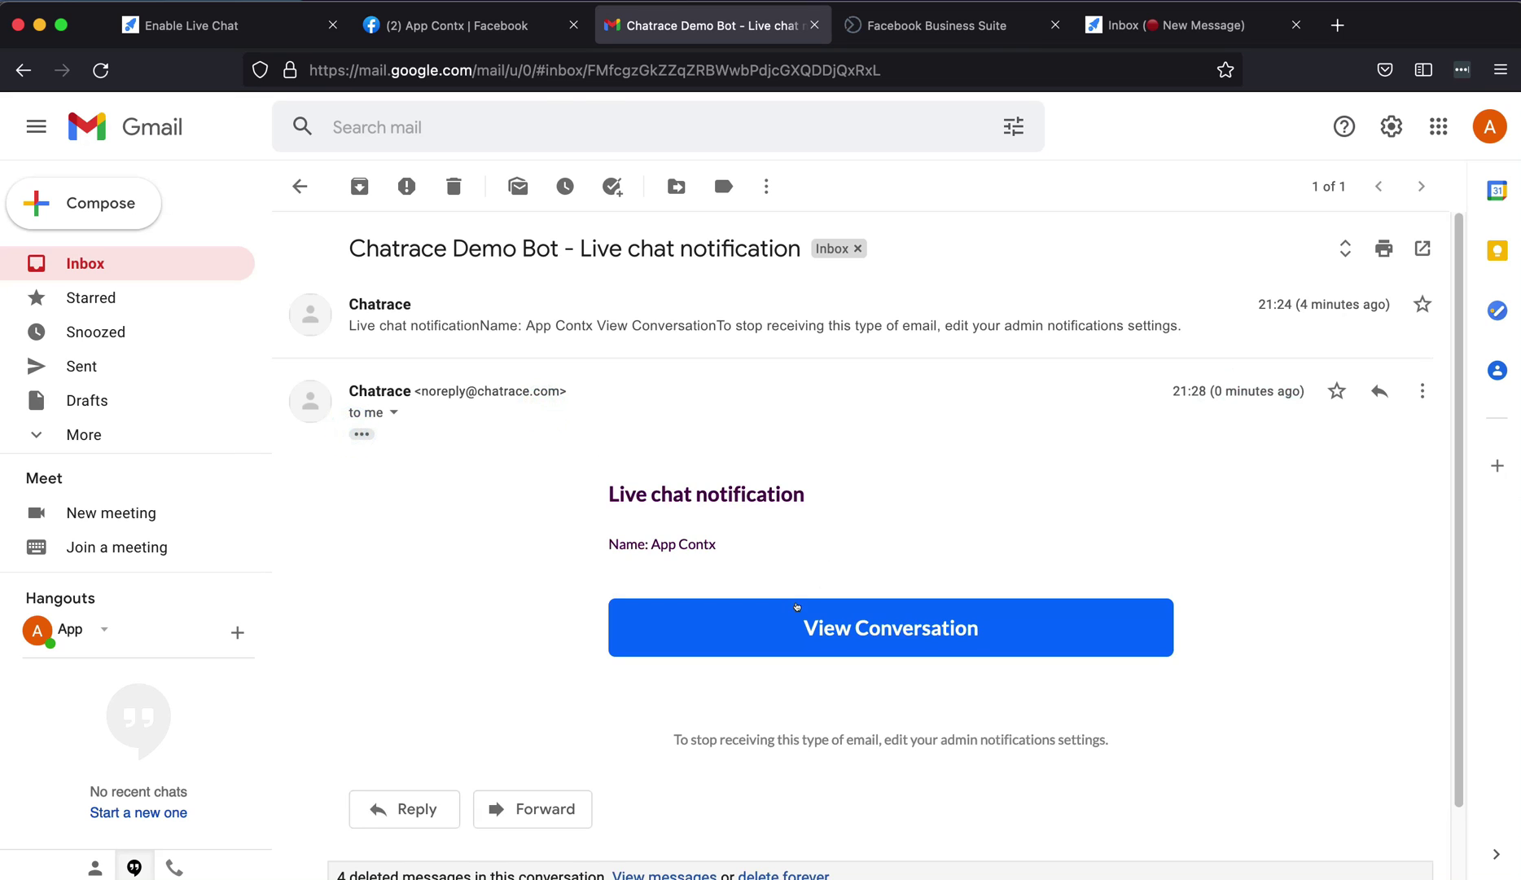
click(798, 607)
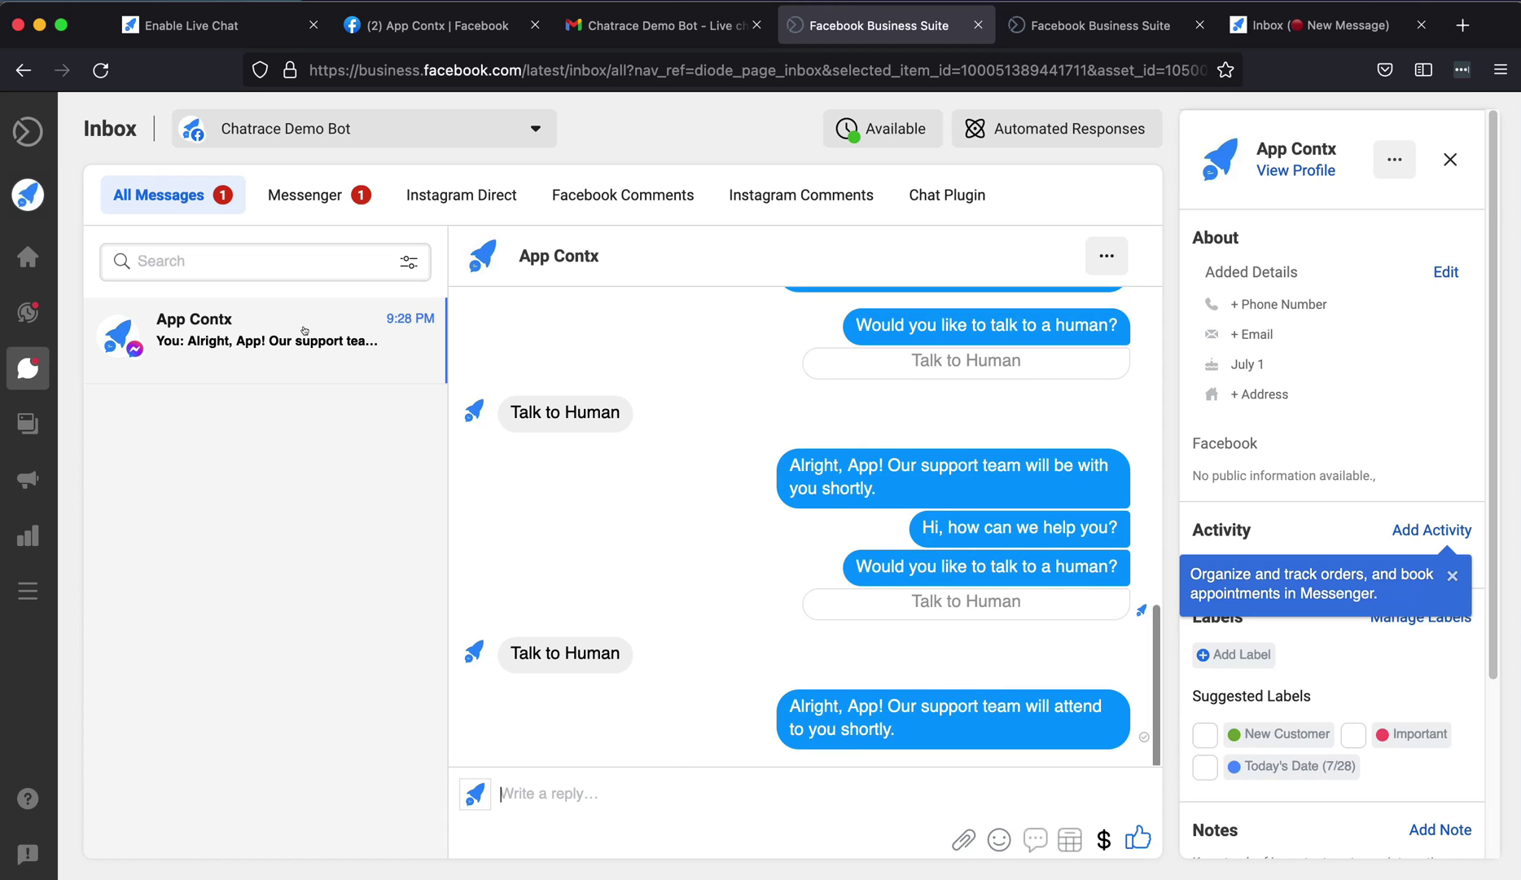
- Move the App Contx conversation to Done in Business Suite and return to the Chatrace inbox
click(1106, 255)
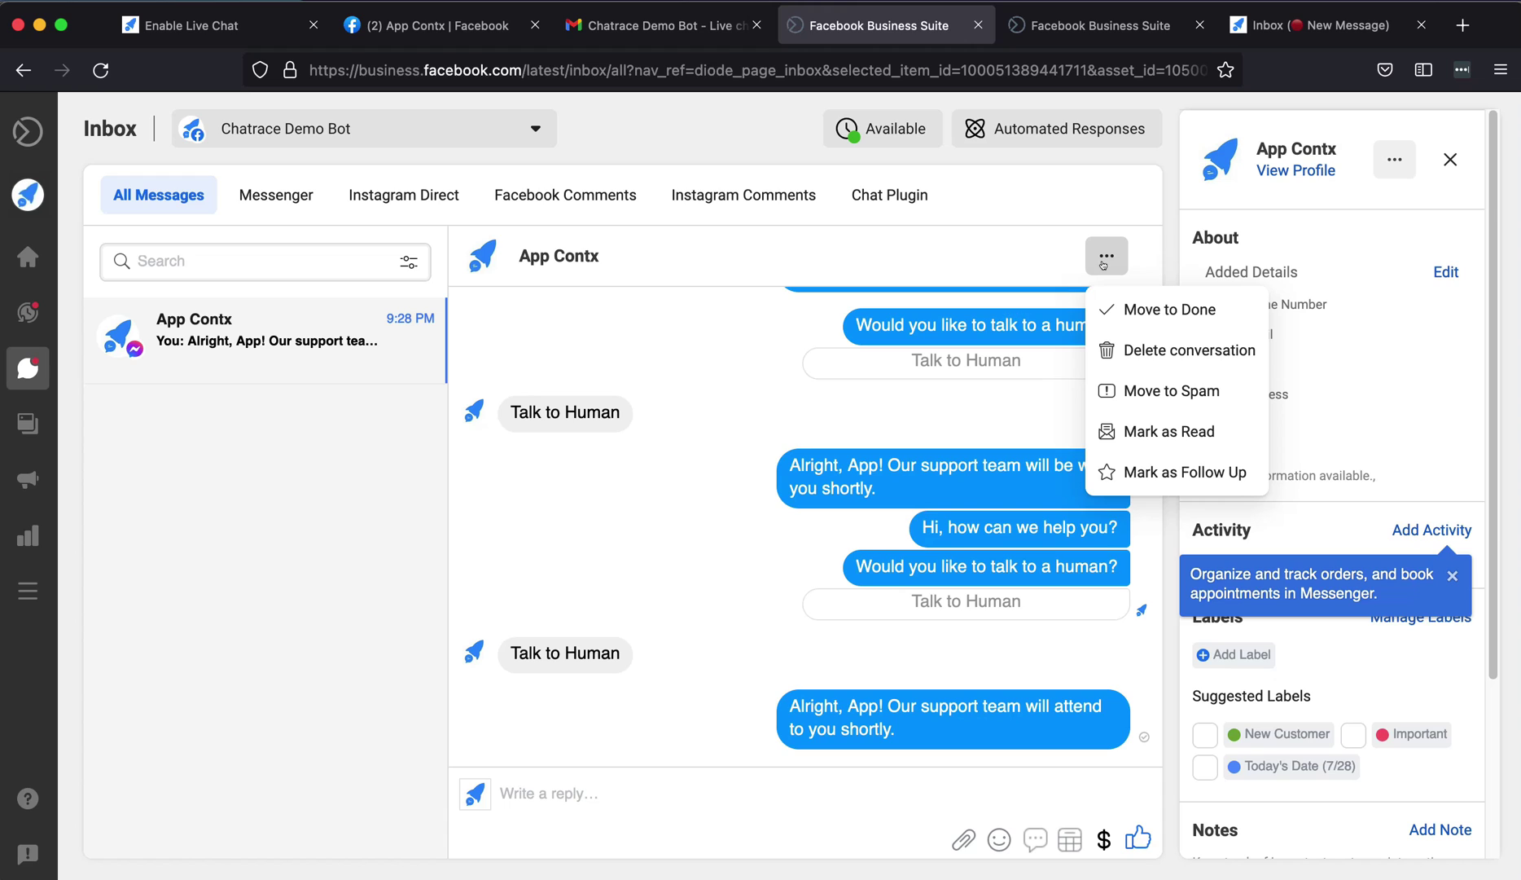
click(1138, 304)
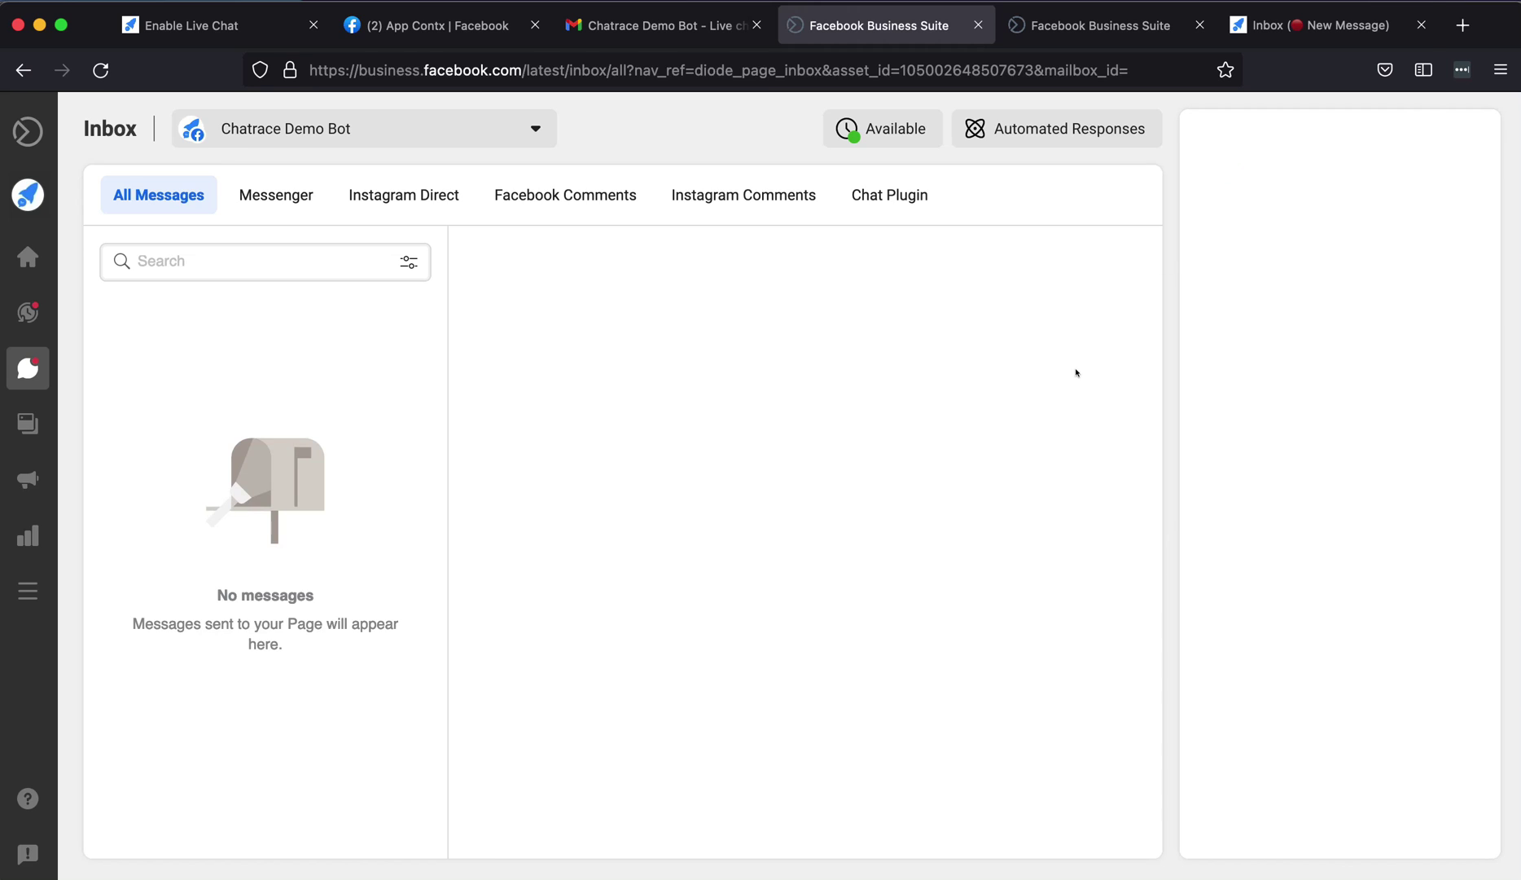
key(super+9)
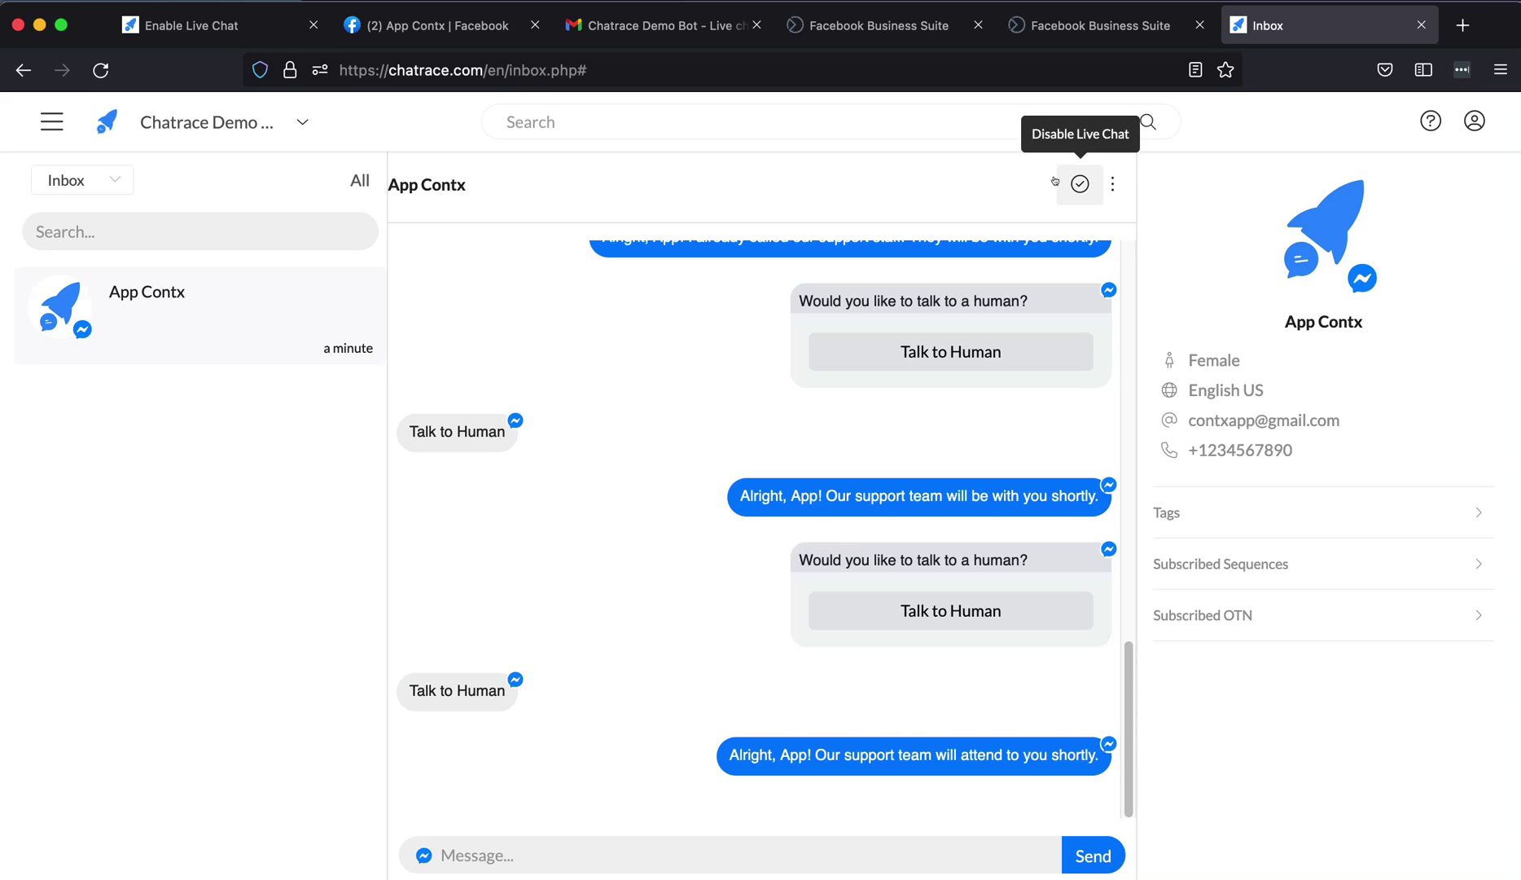
- Disable live chat for App Contx and filter the Chatrace inbox to Done conversations
click(1076, 184)
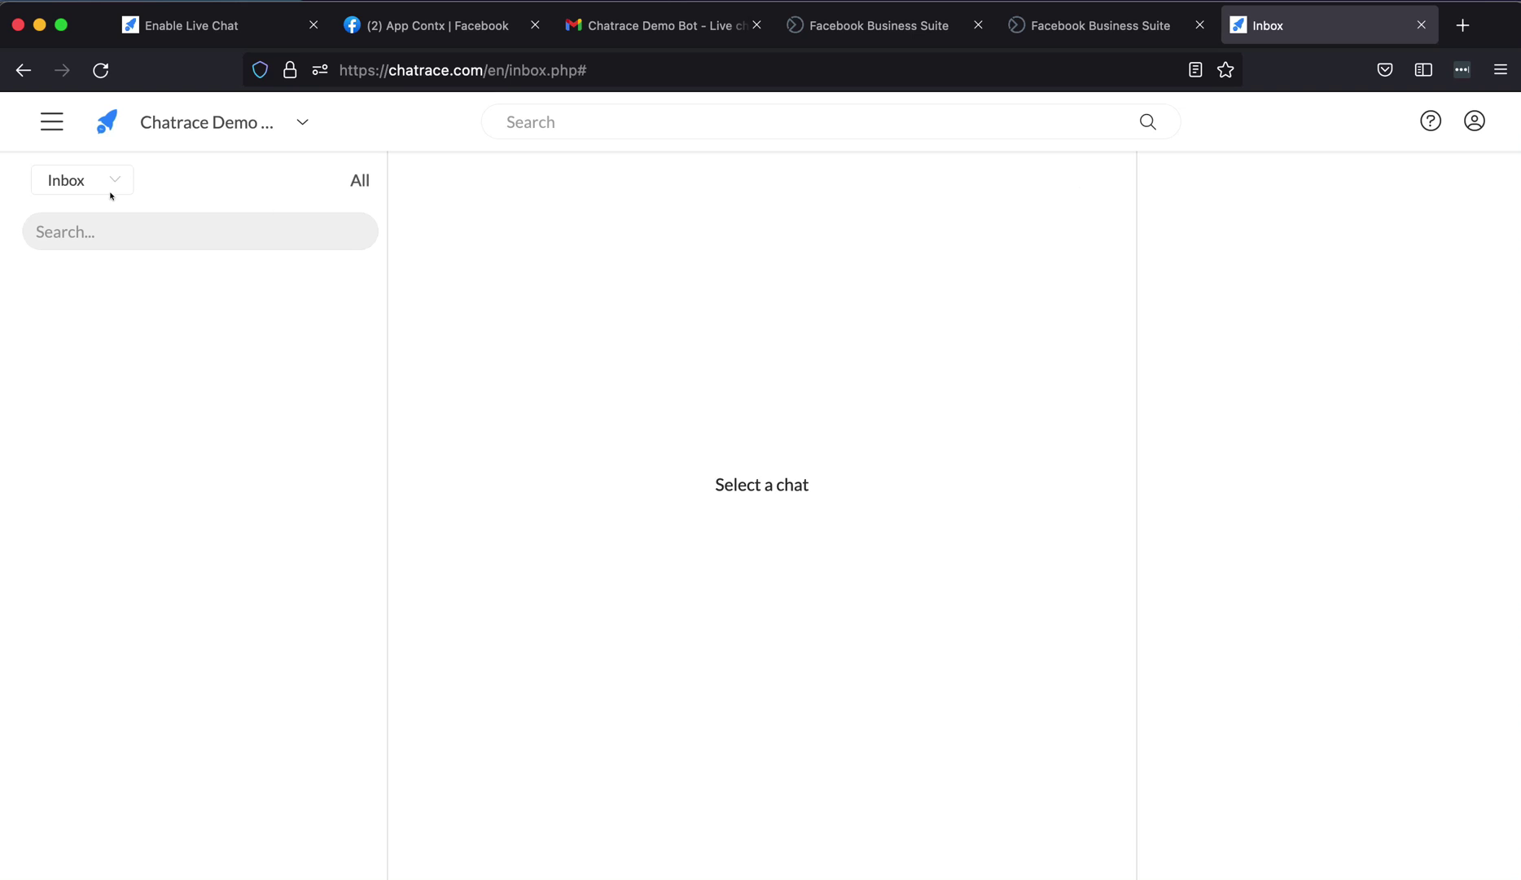
click(84, 180)
click(70, 270)
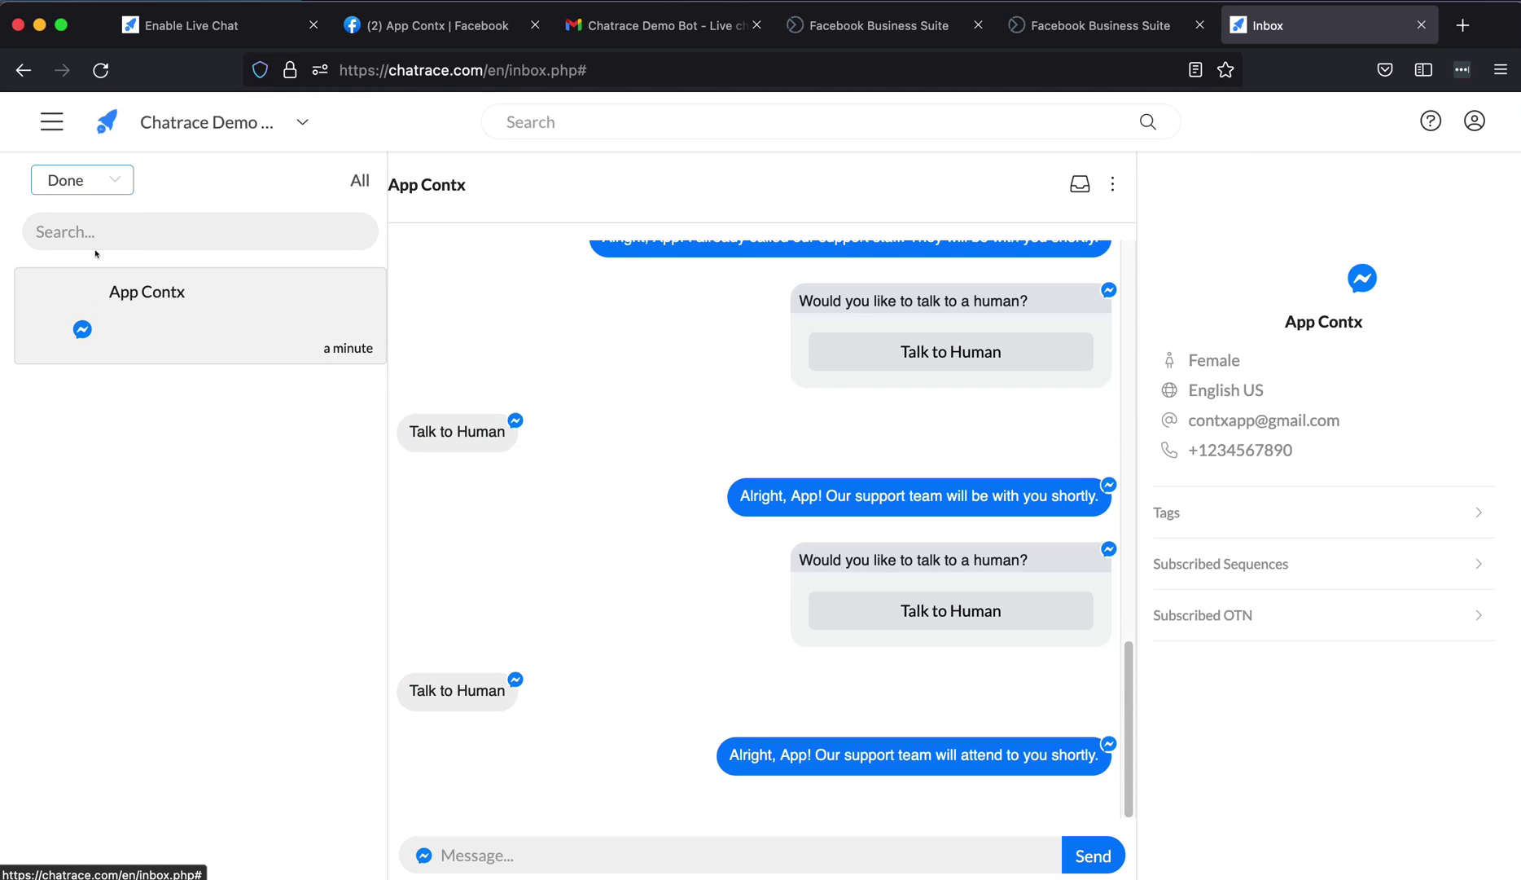
key(ctrl+Tab)
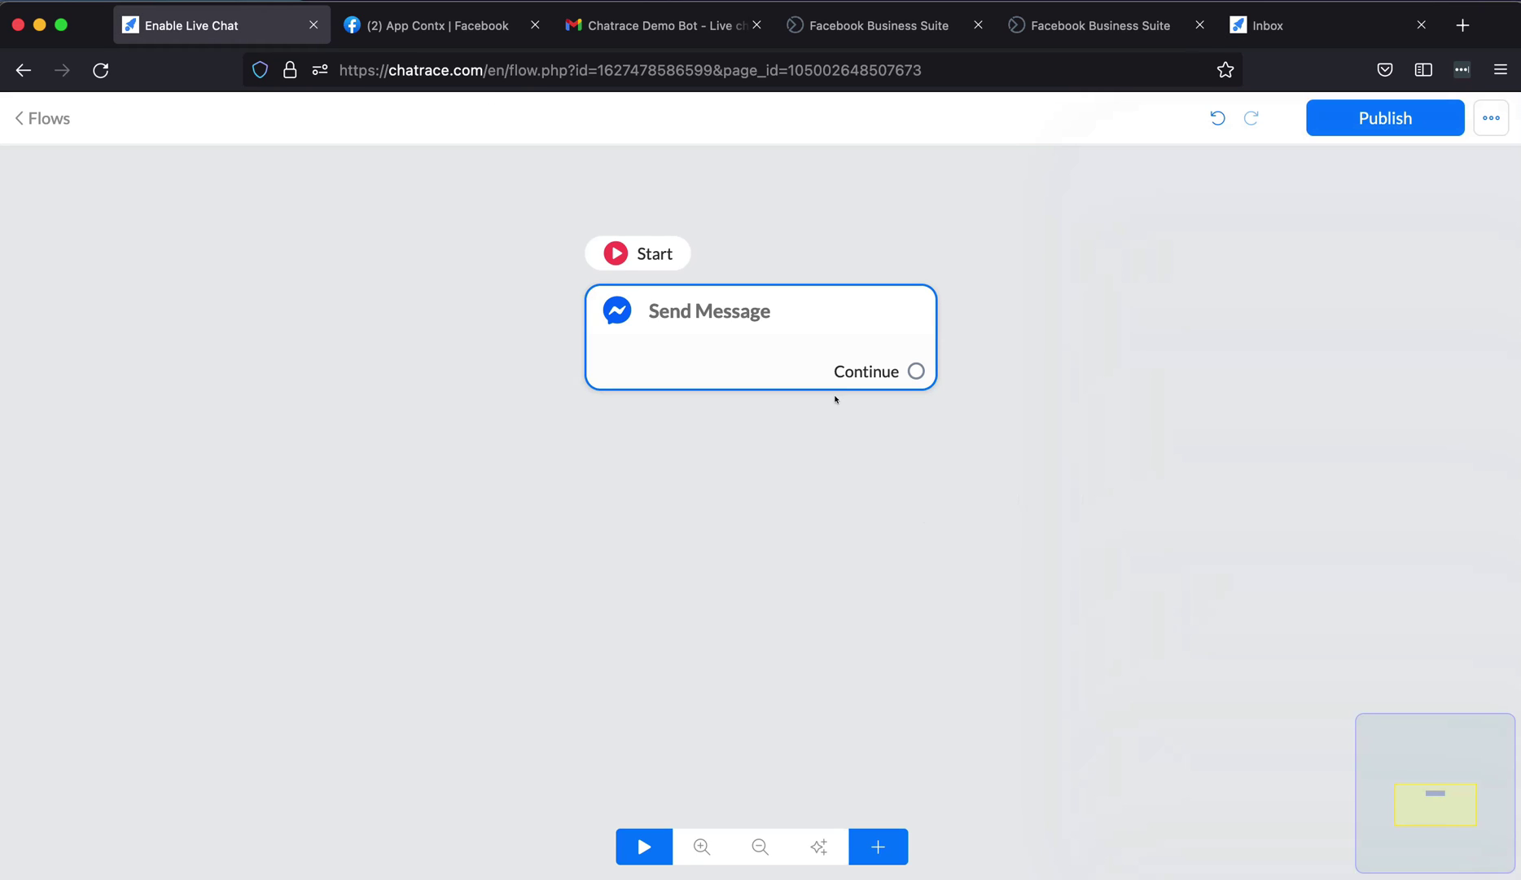
- Add the text 'Would you like to talk to a human?' to the opening Send Message step
click(825, 346)
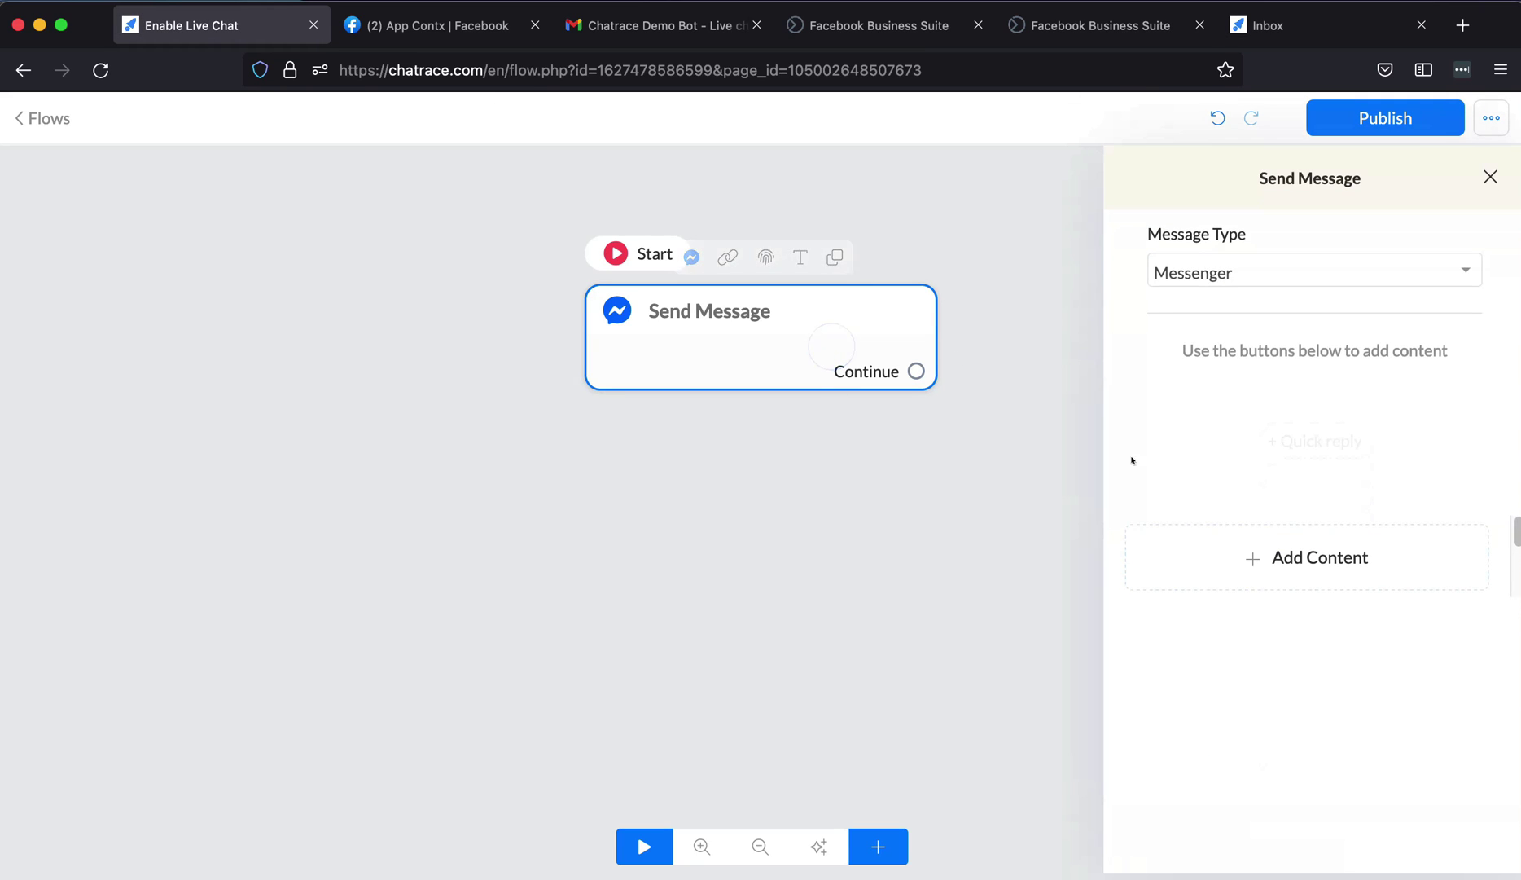
click(1321, 560)
click(1295, 428)
text(Would you like to talk to a human?)
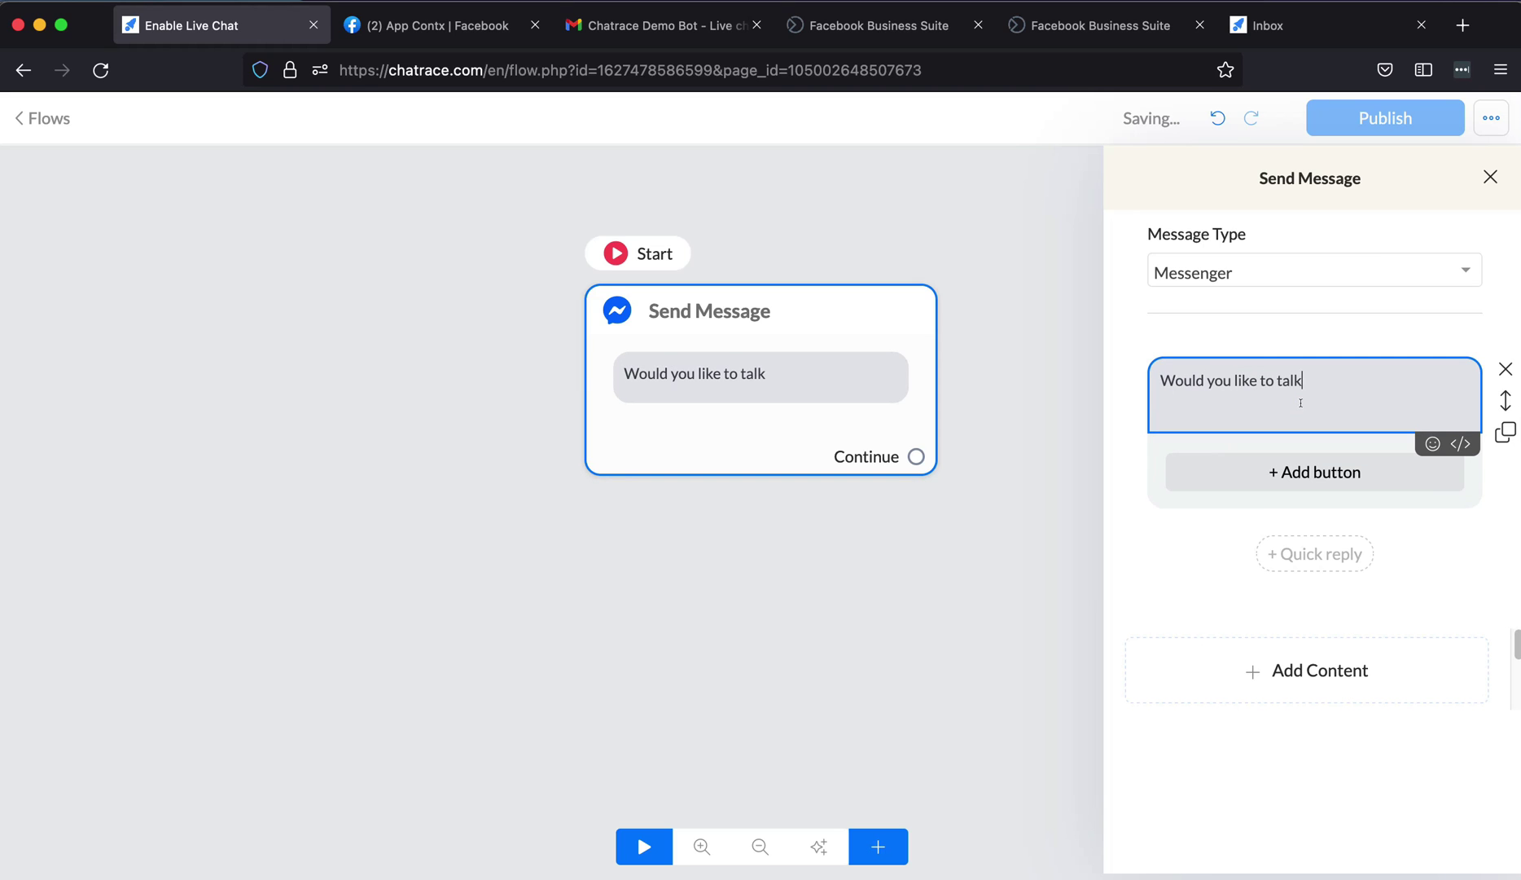
- Add a 'Talk to Human' button beneath it, linked to a new Send Message step
click(1283, 471)
click(1284, 466)
text(Talk to Human)
click(1056, 806)
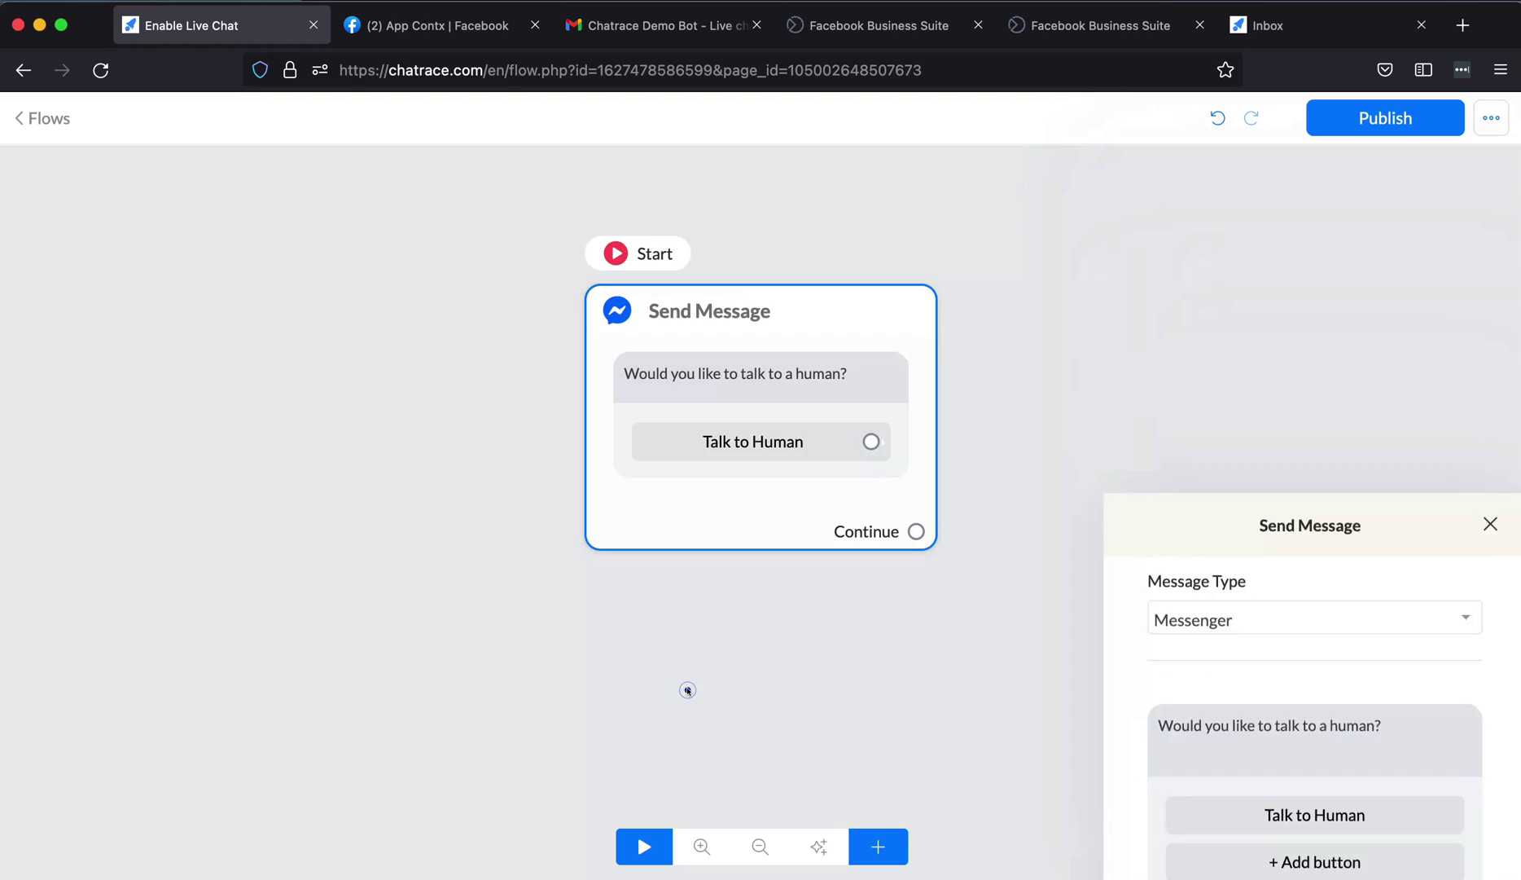
- Give Send Message #1 the reply 'Alright, {{first_name}}! Our support staff will be with you shortly!'
click(1255, 578)
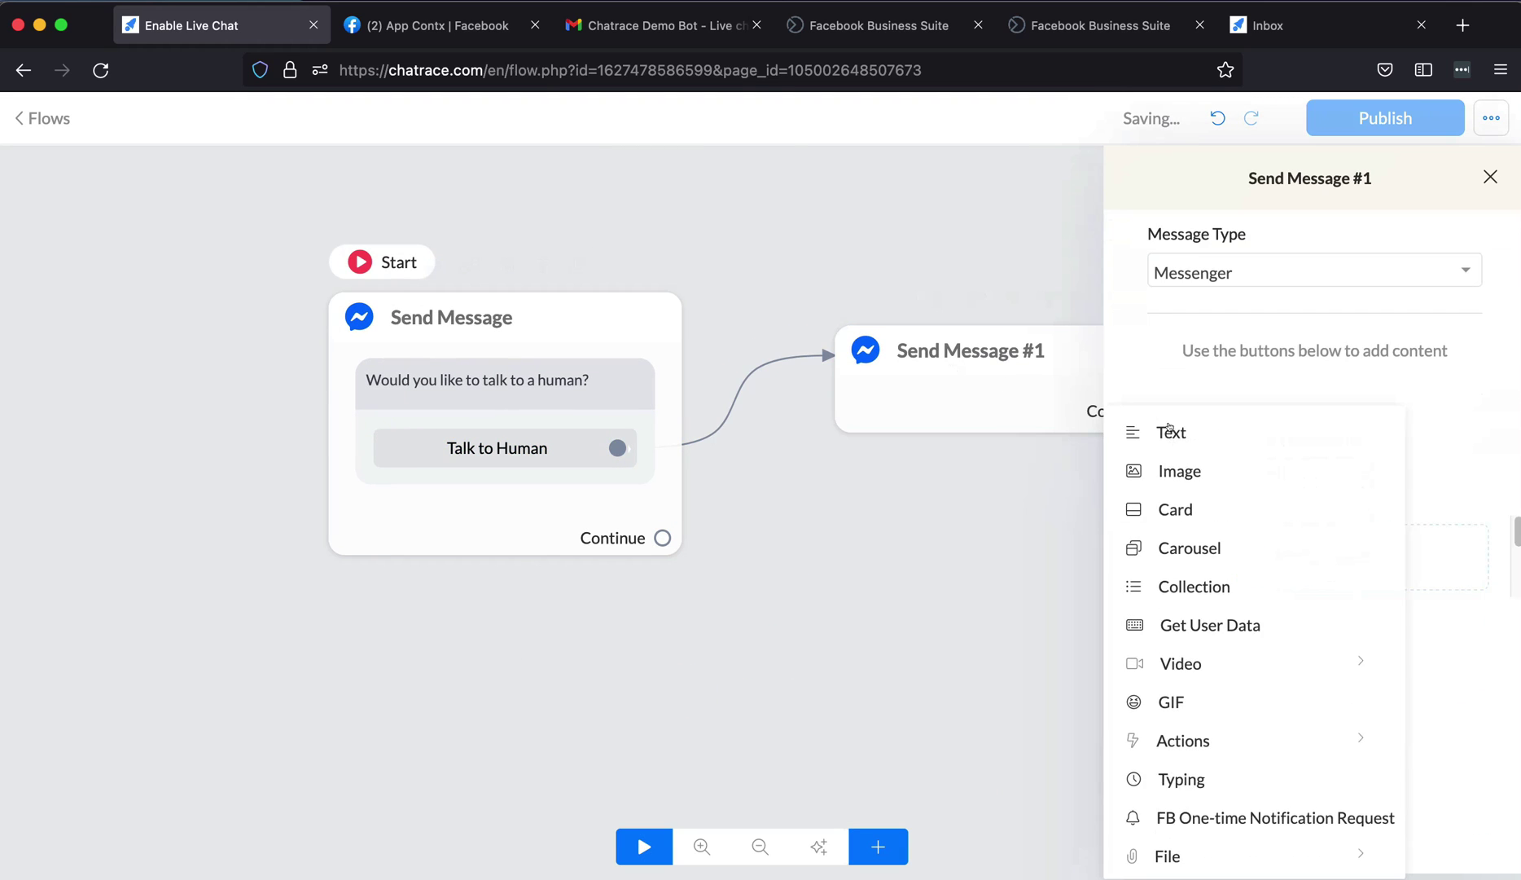
click(1173, 430)
text(Alright,)
click(1460, 443)
click(1359, 422)
text(! Our support staff will be with you shortly!)
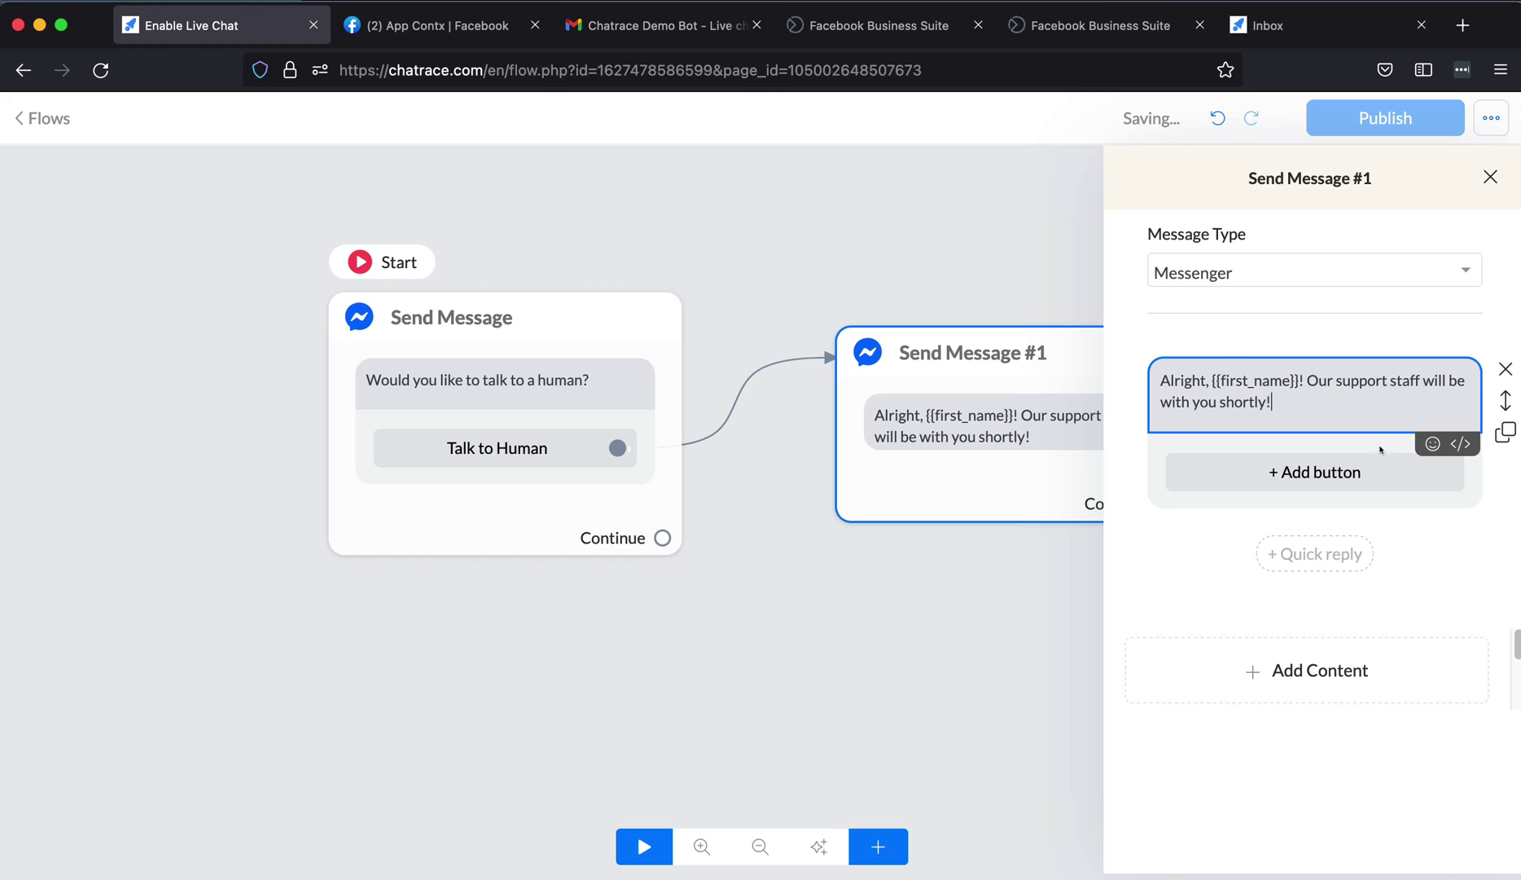
click(1381, 449)
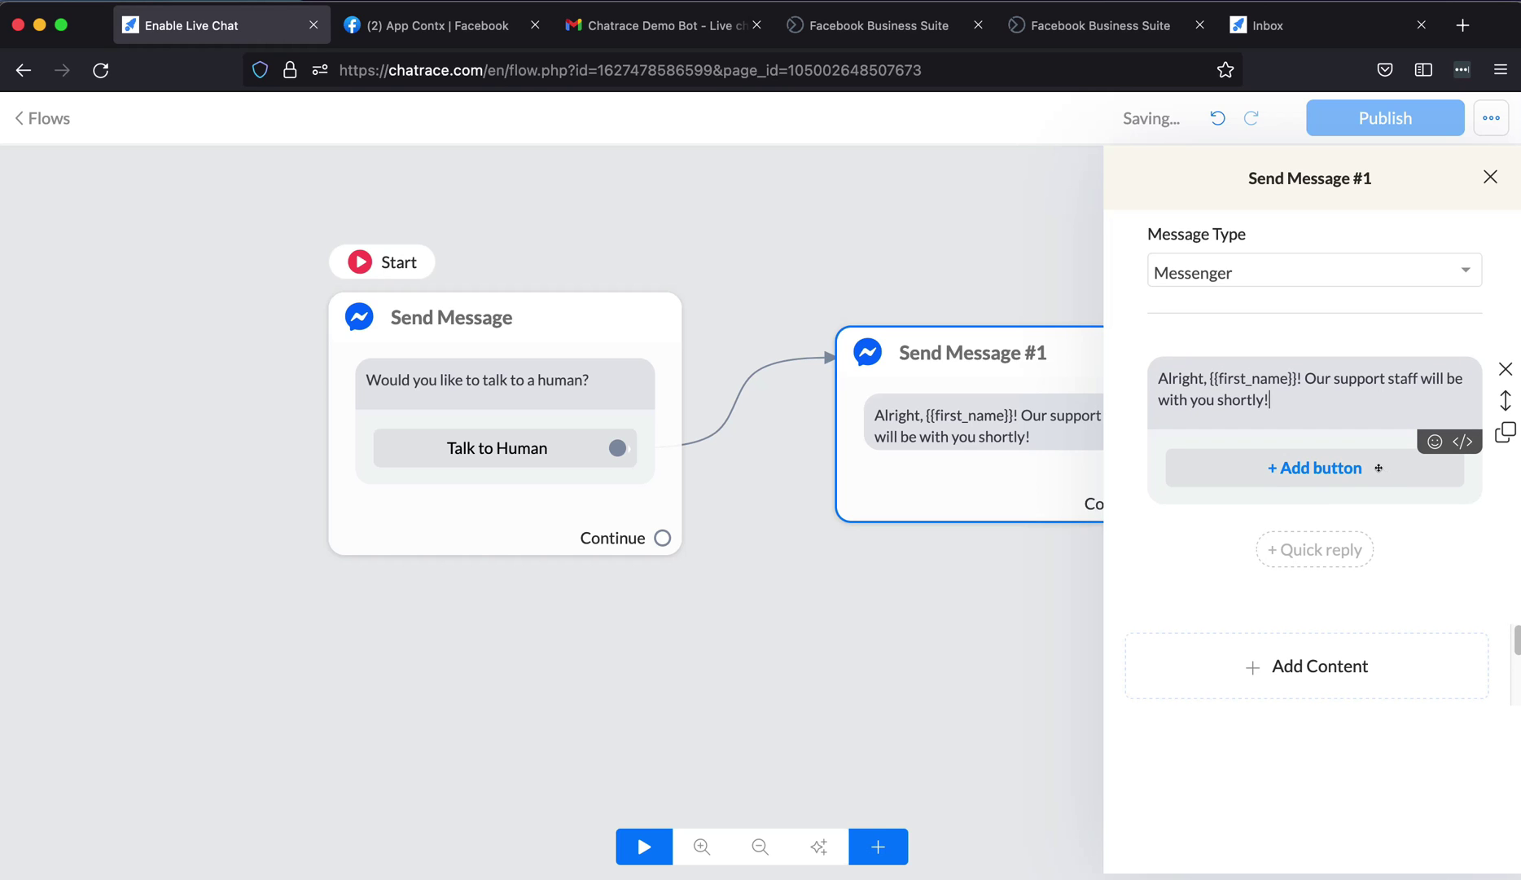
- Add the Enable Live Chat action to Send Message #1 and publish the flow
click(1290, 667)
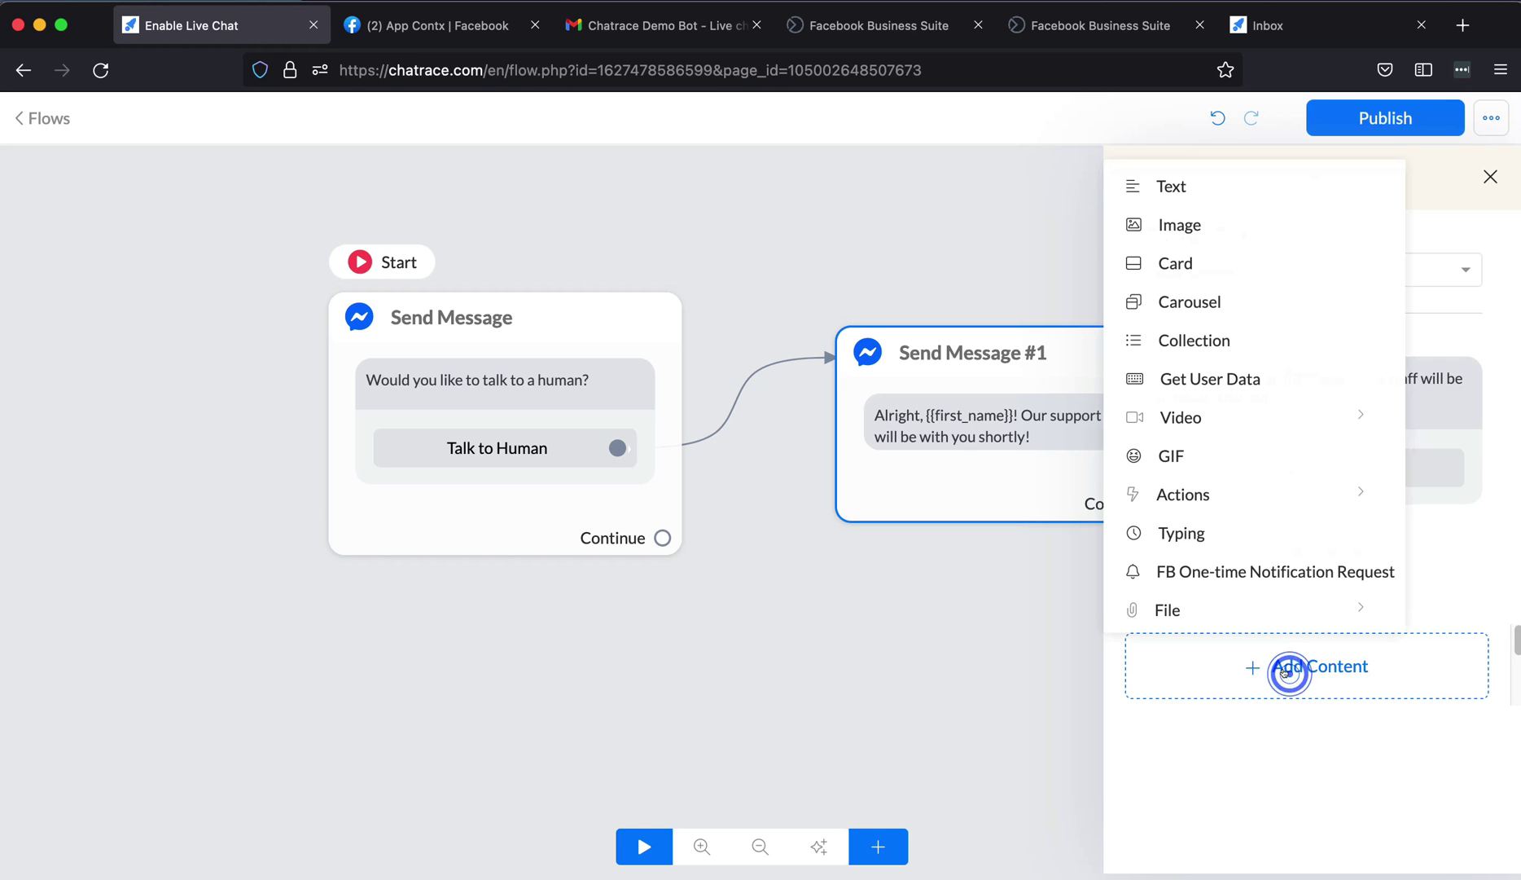
click(1213, 494)
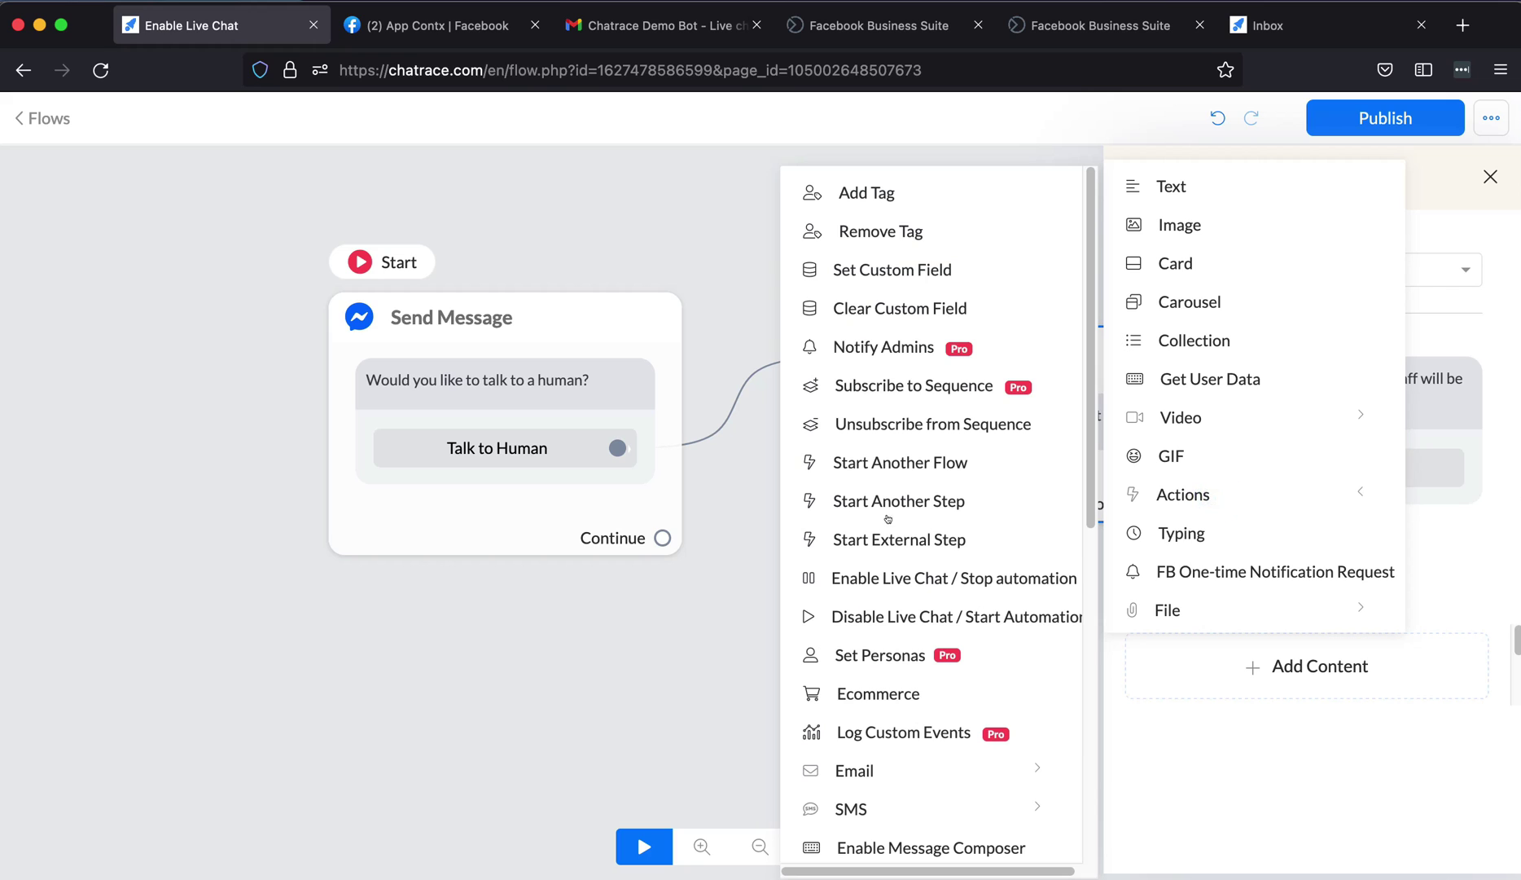
click(865, 570)
click(1190, 609)
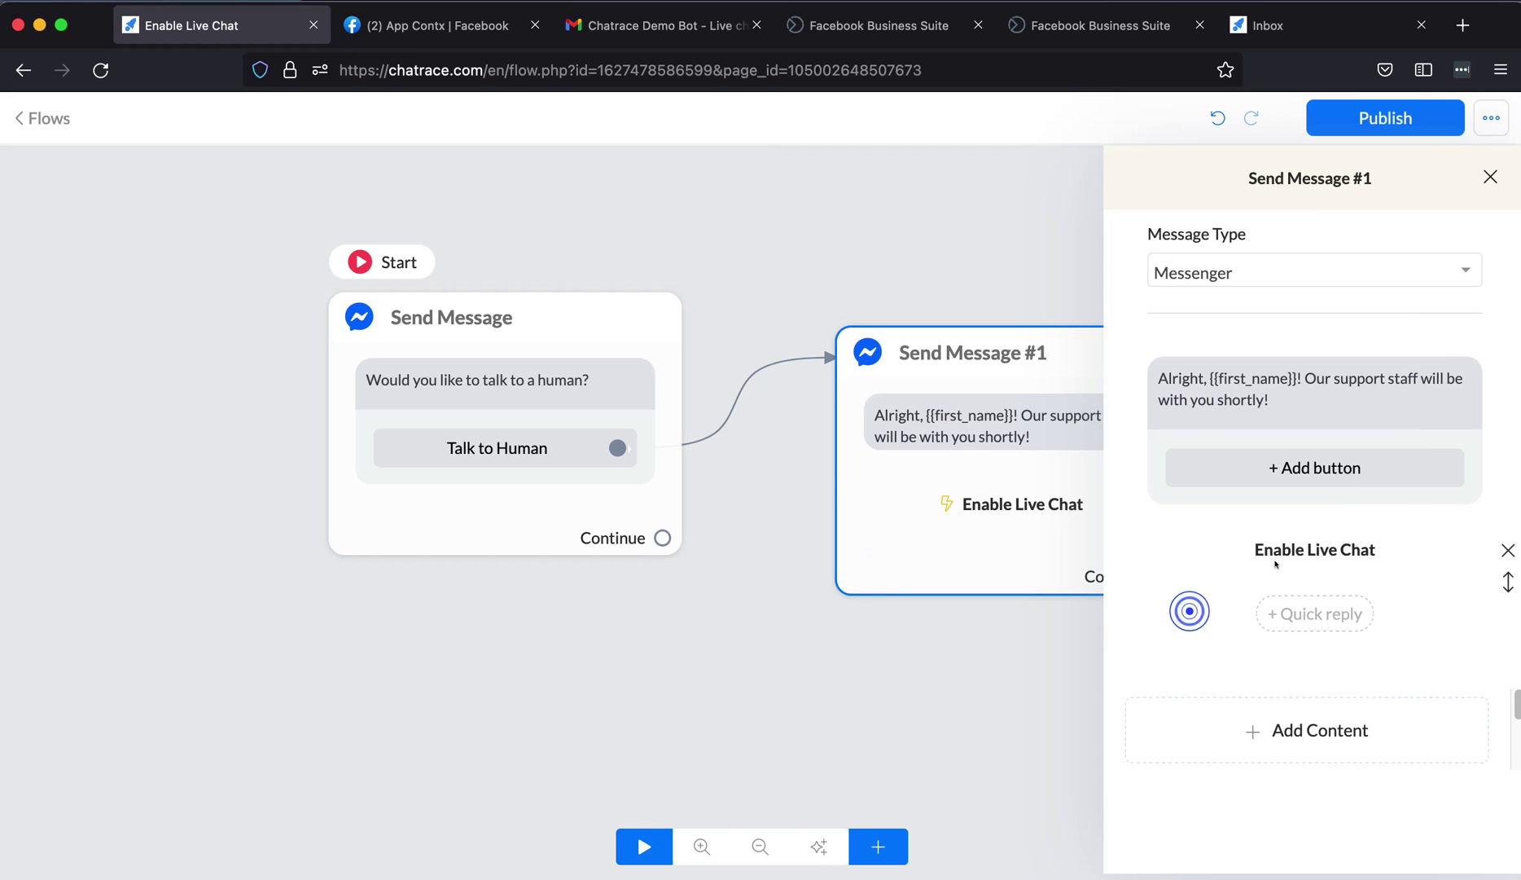
click(1407, 115)
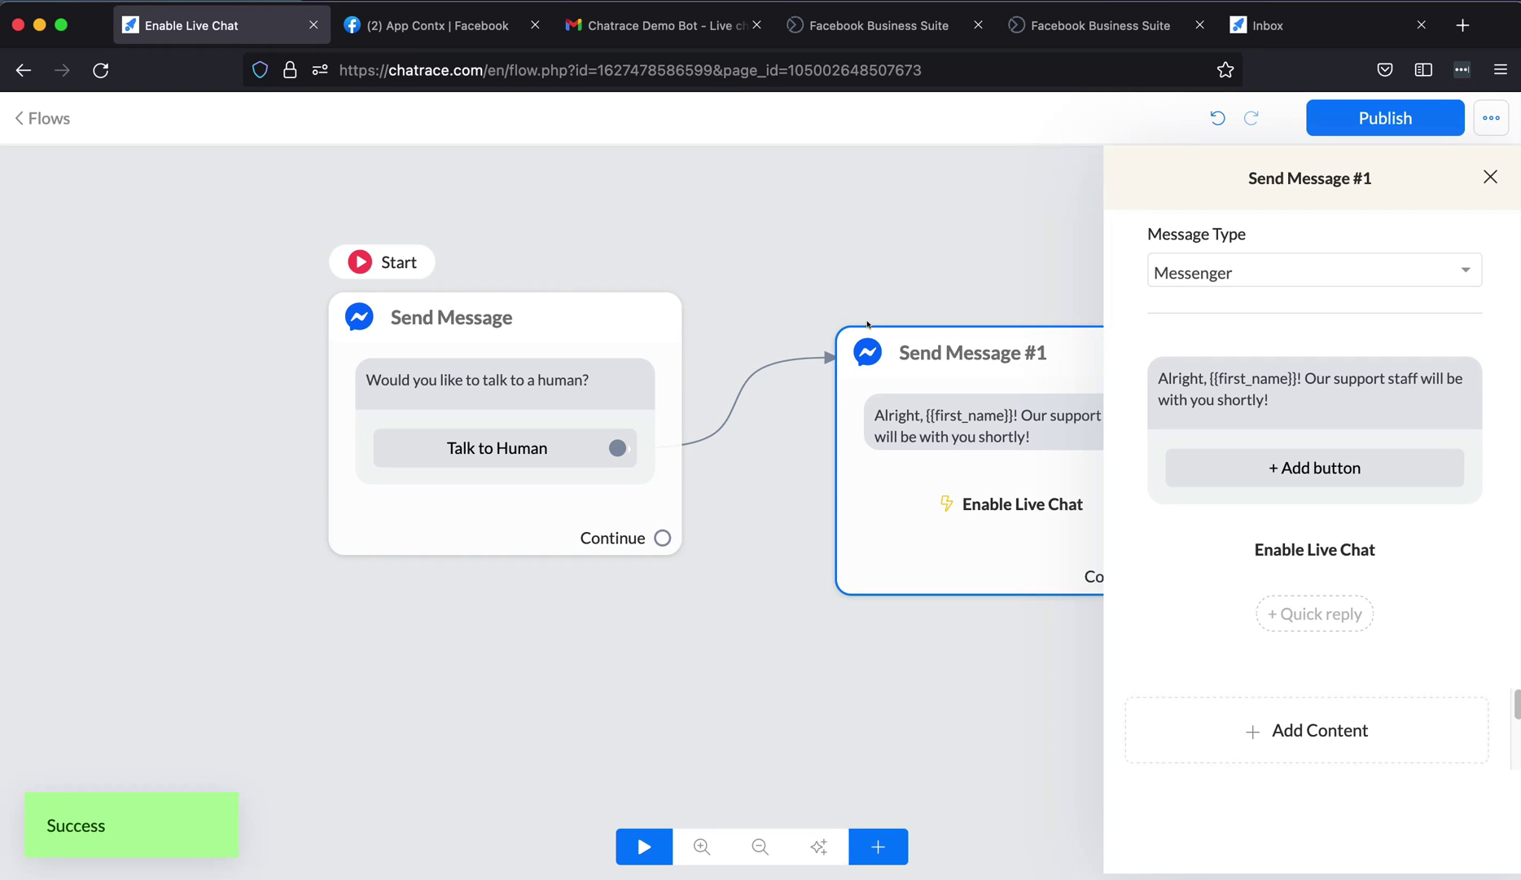
click(761, 223)
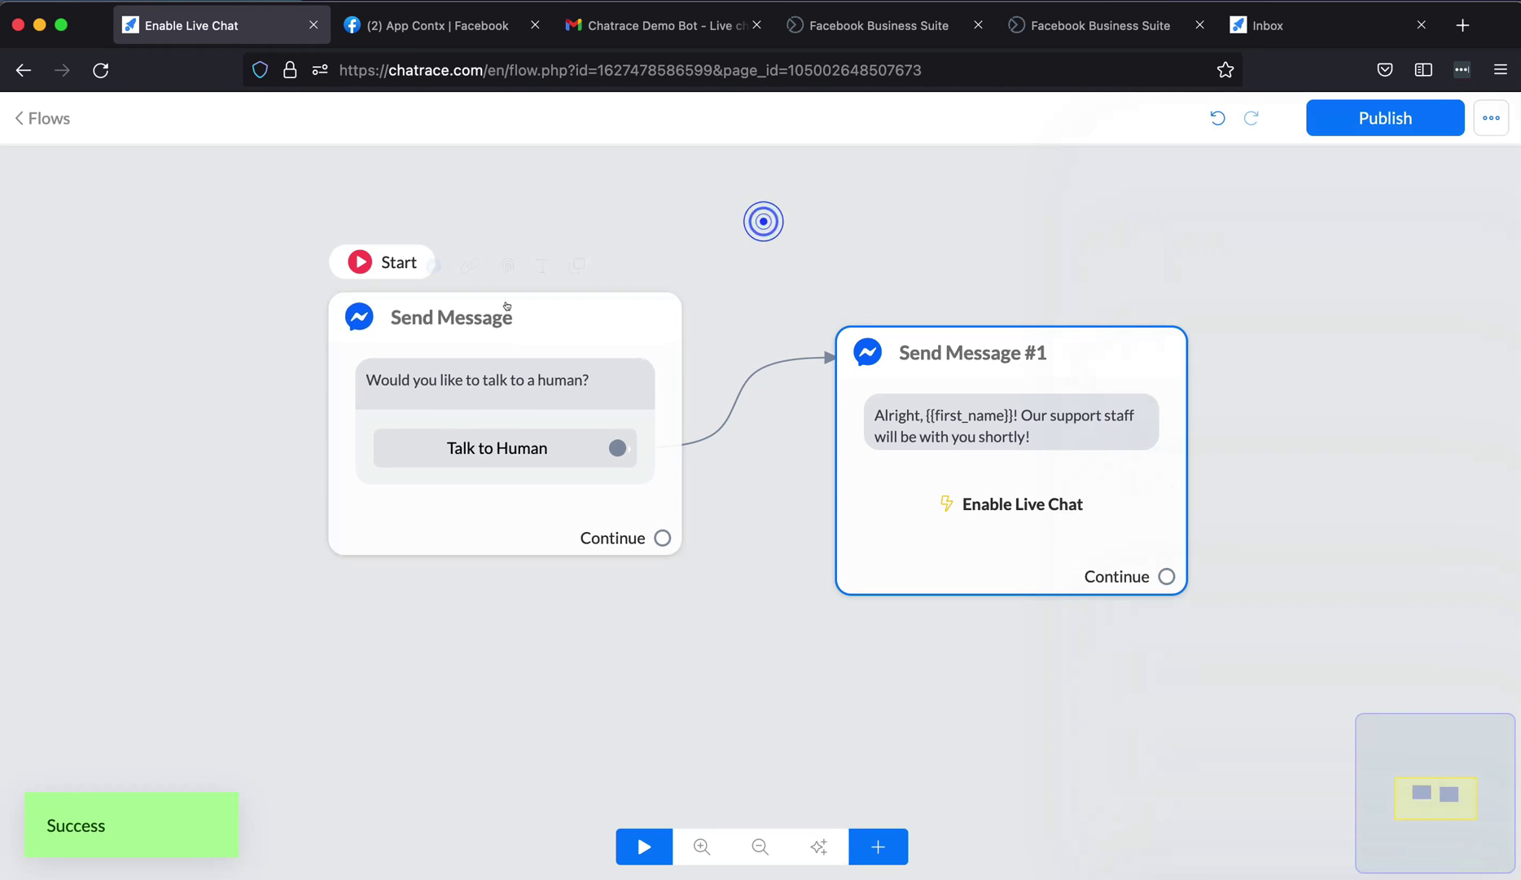
- Preview the flow in Messenger and choose Talk to Human, receiving the support-staff reply
click(433, 266)
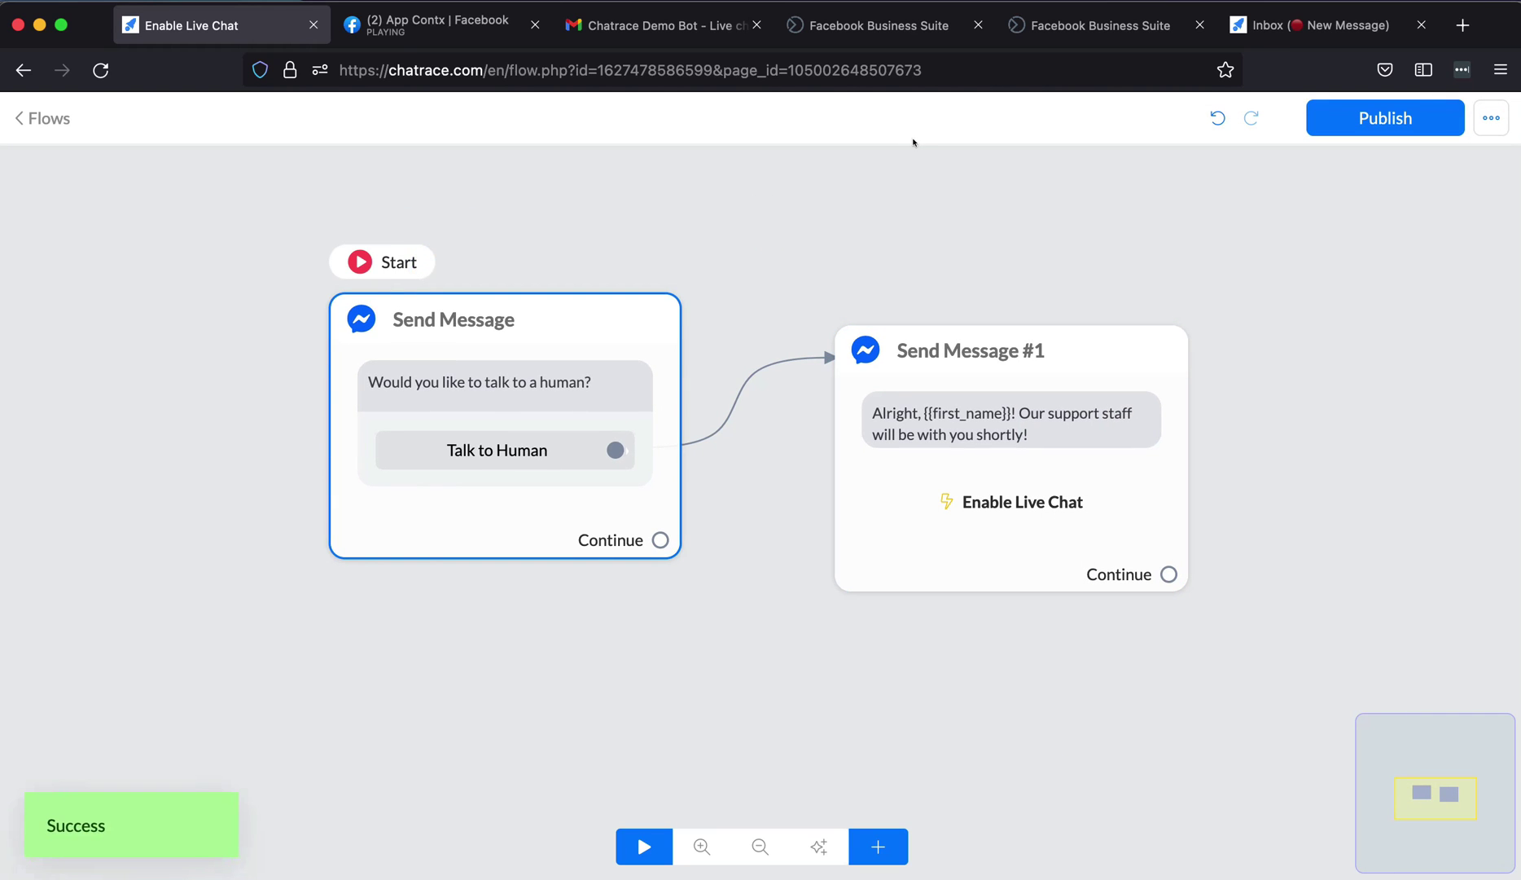
click(437, 25)
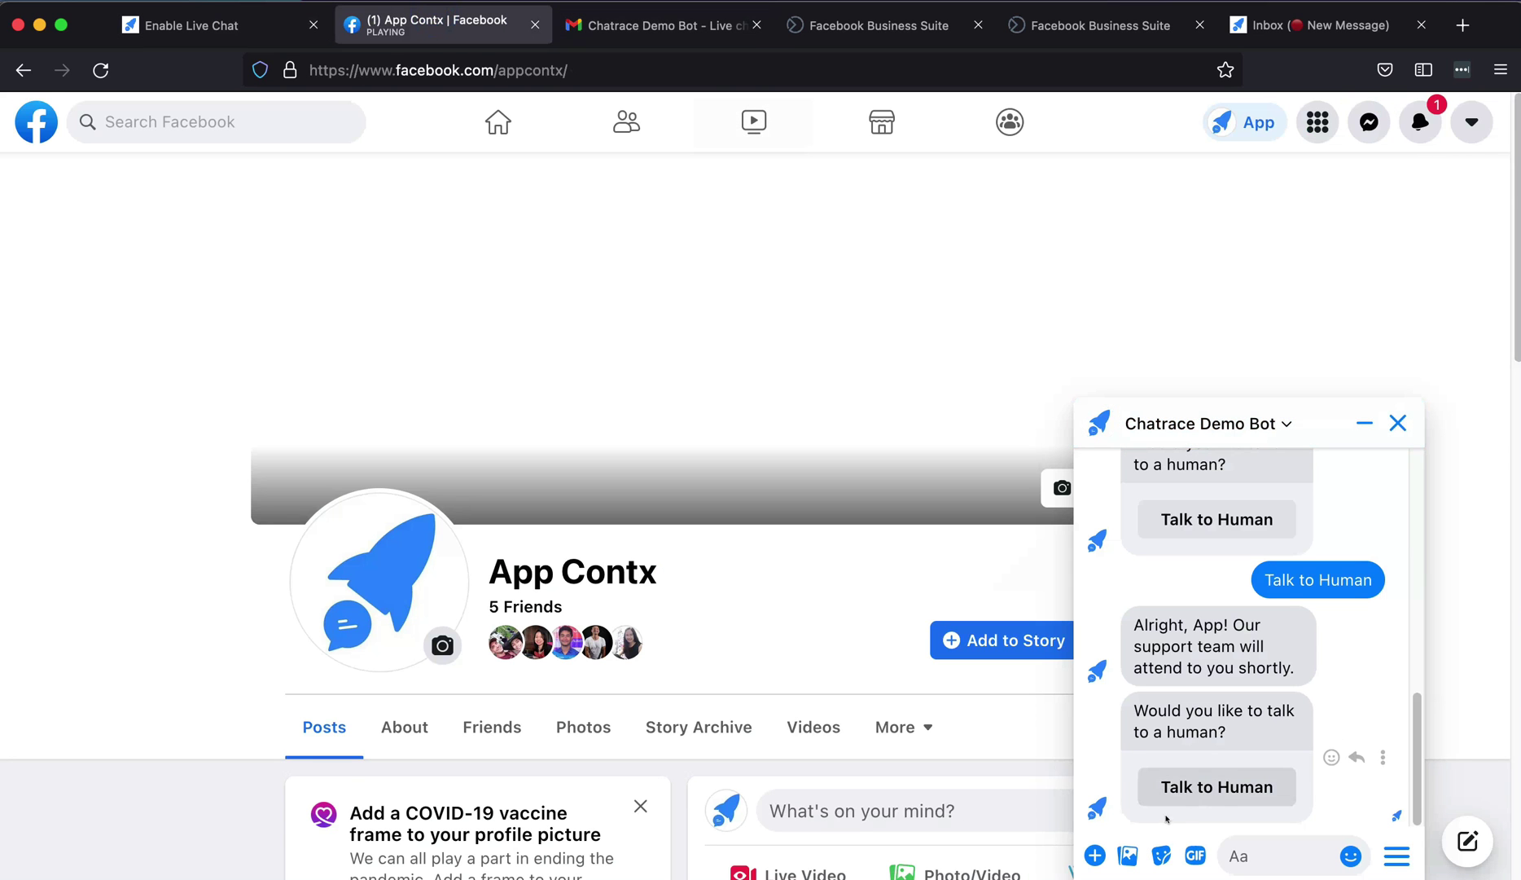
click(1198, 794)
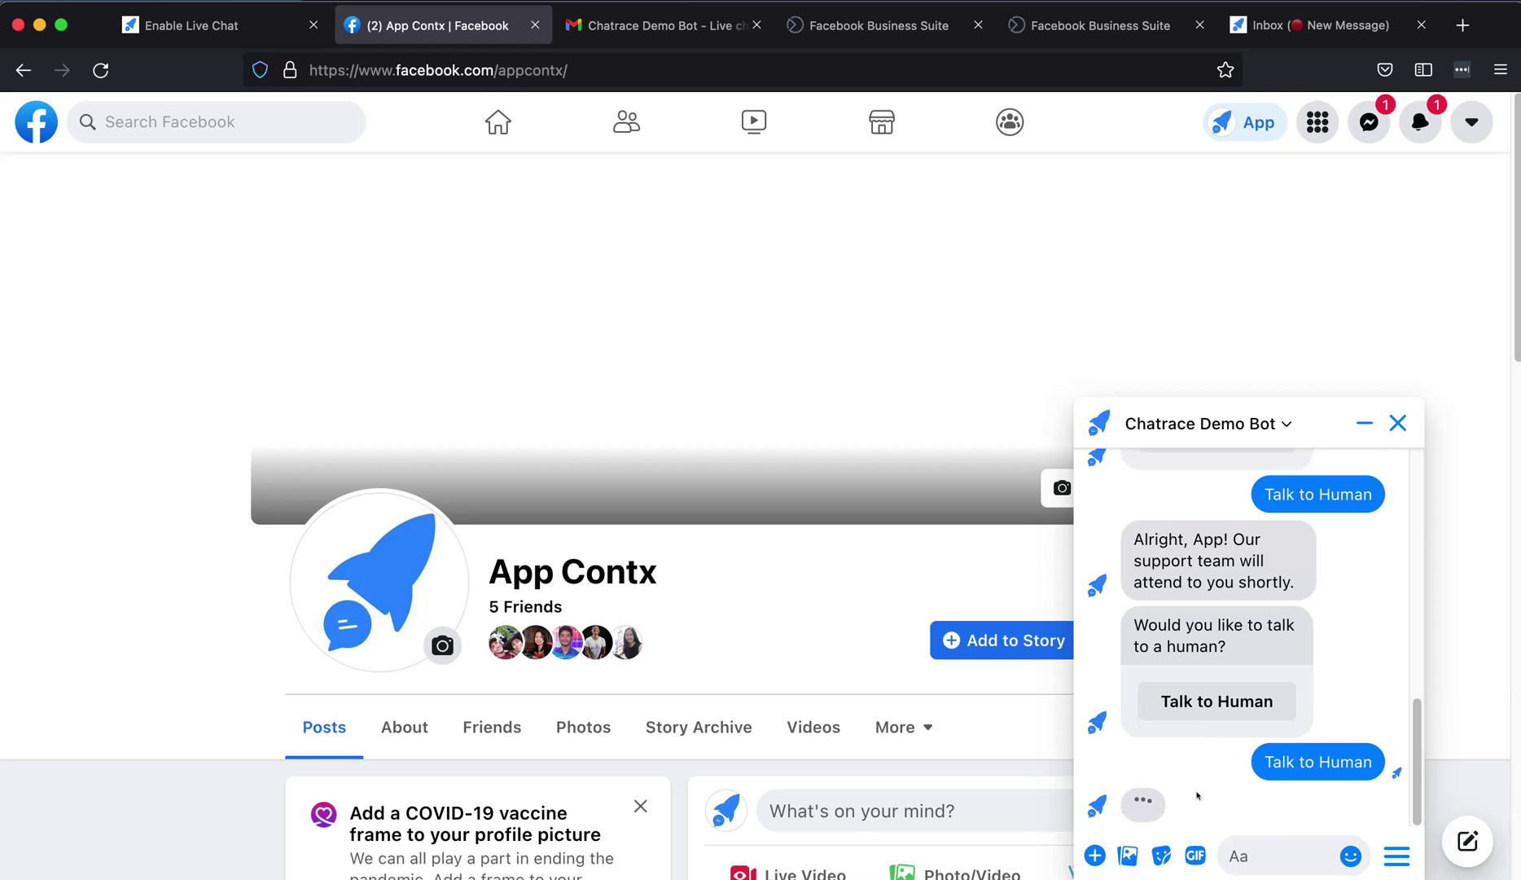
drag(1267, 809, 1135, 759)
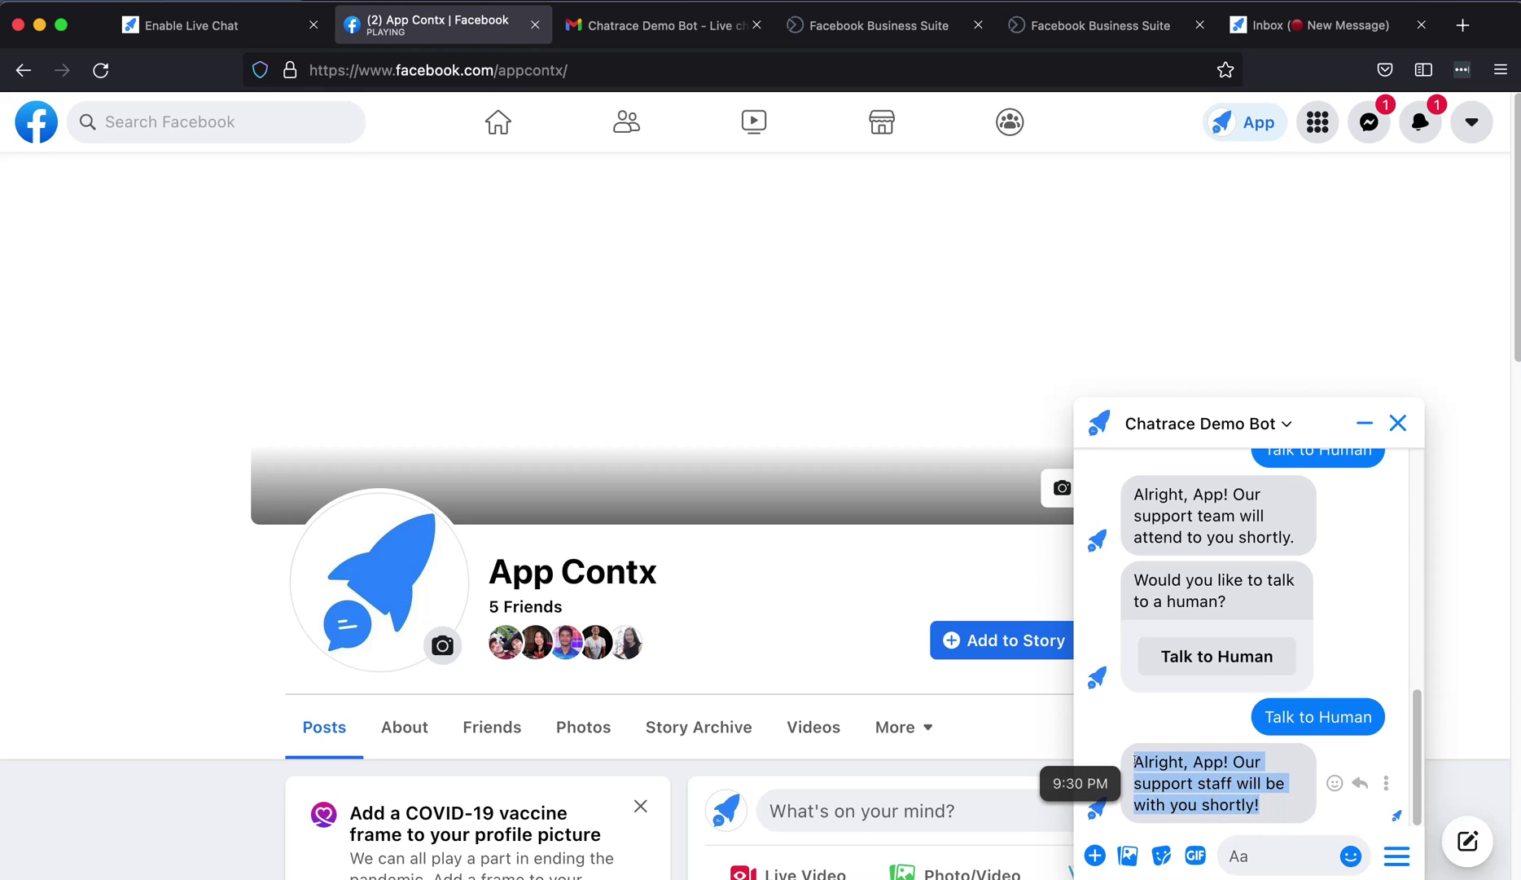
click(1224, 802)
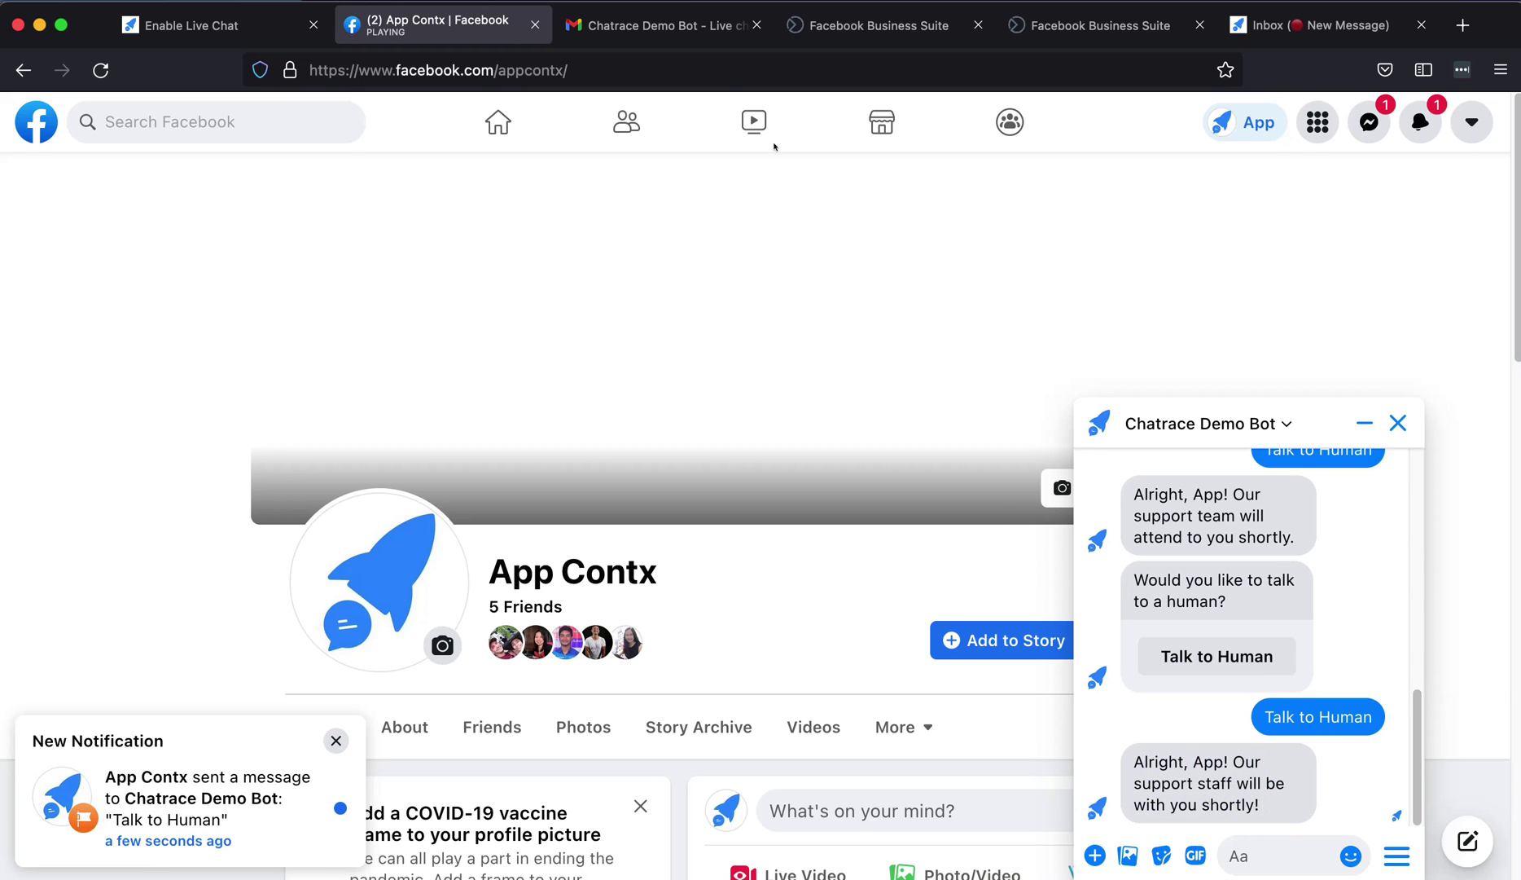
click(693, 24)
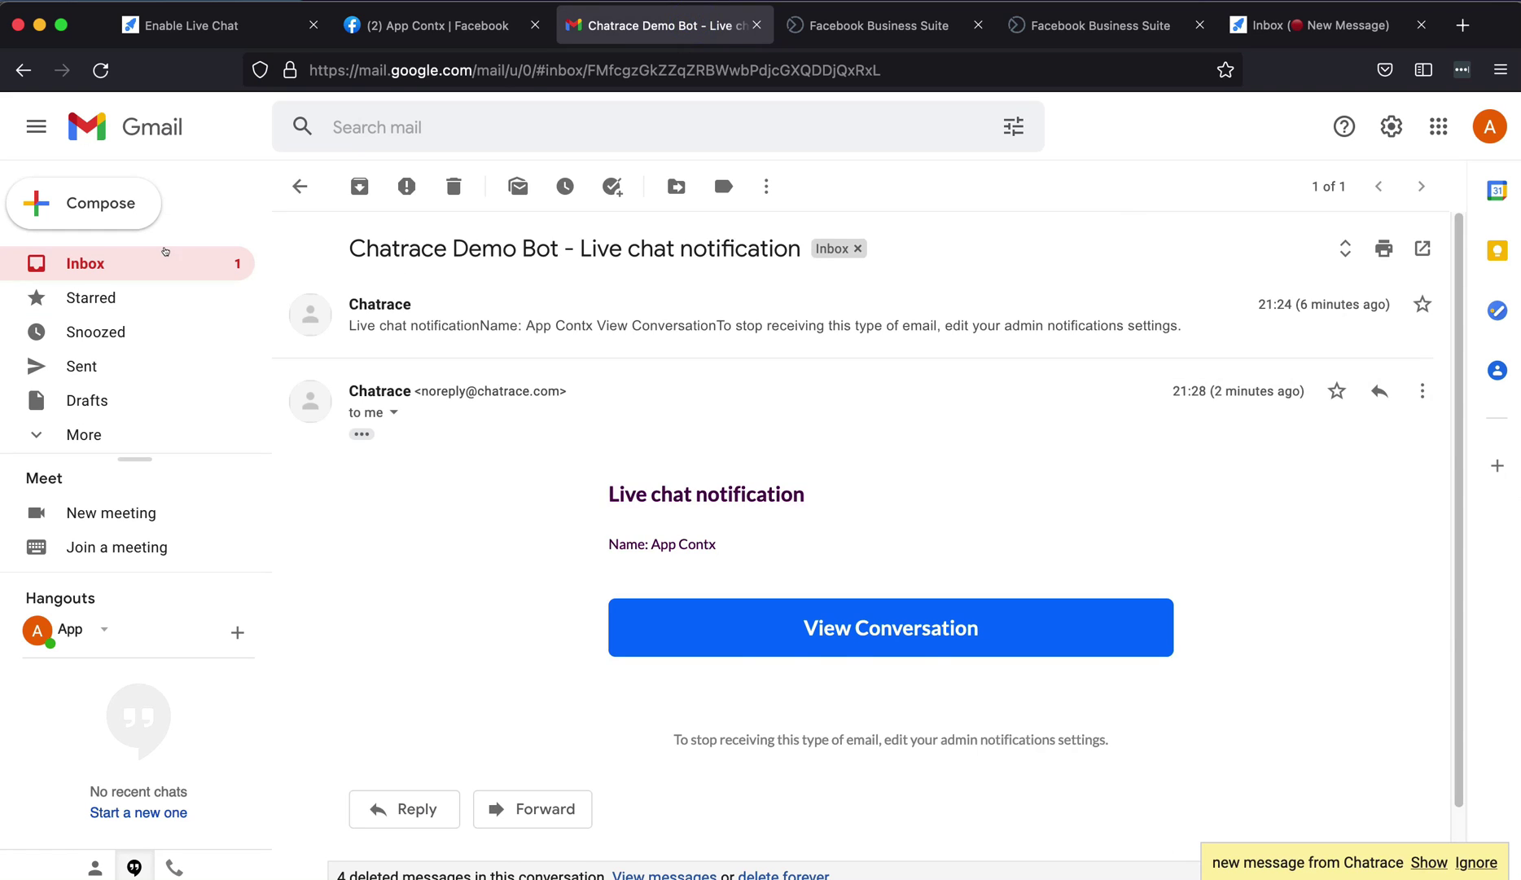
- Open the newest Chatrace live chat email in Gmail and follow View Conversation to Business Suite
click(170, 254)
click(625, 300)
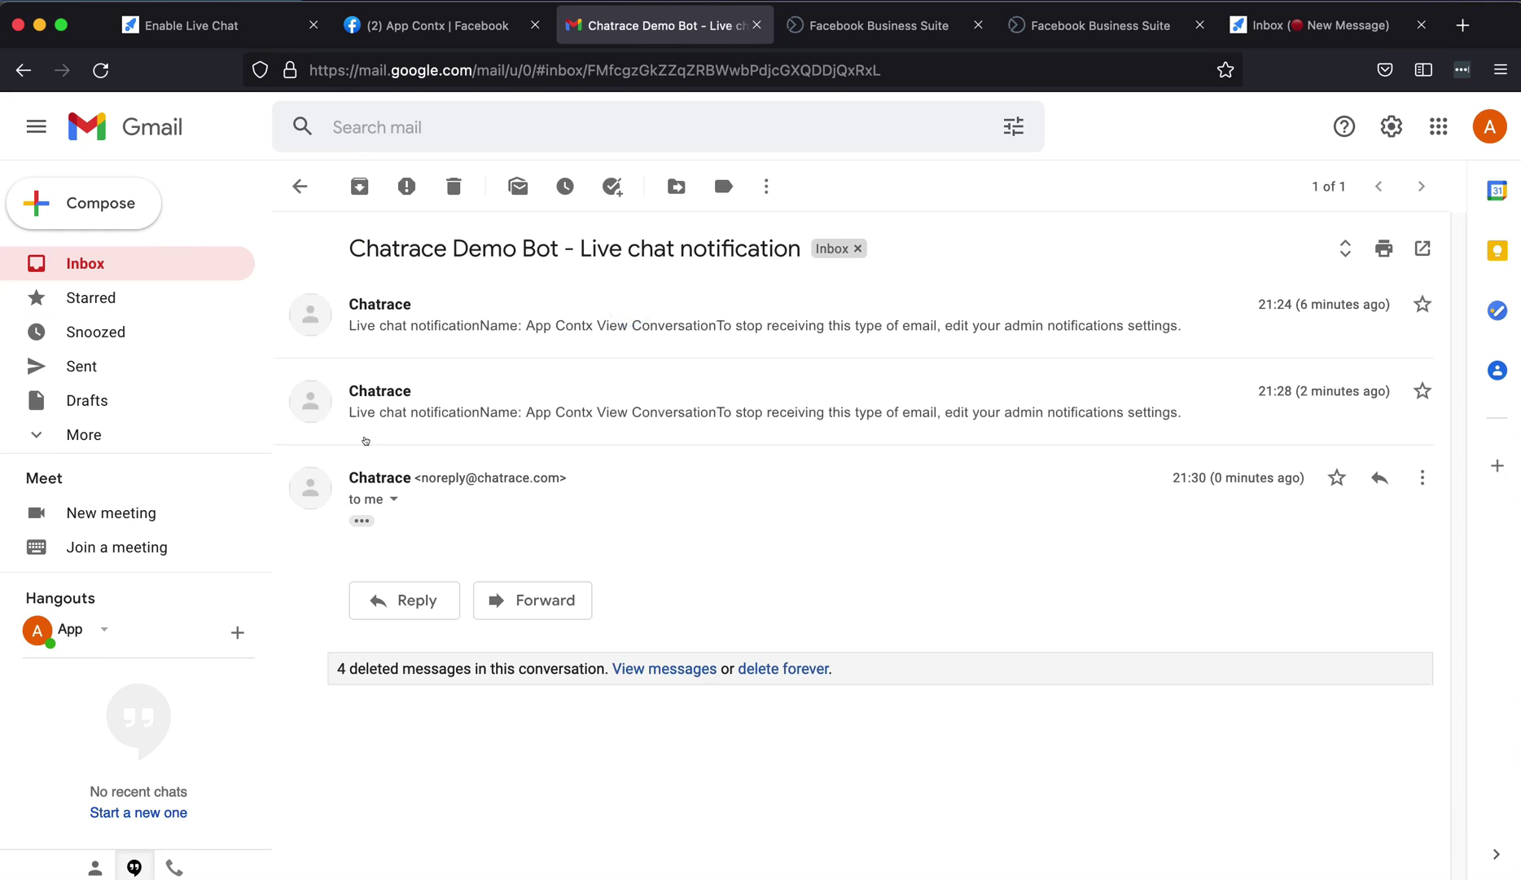
click(363, 512)
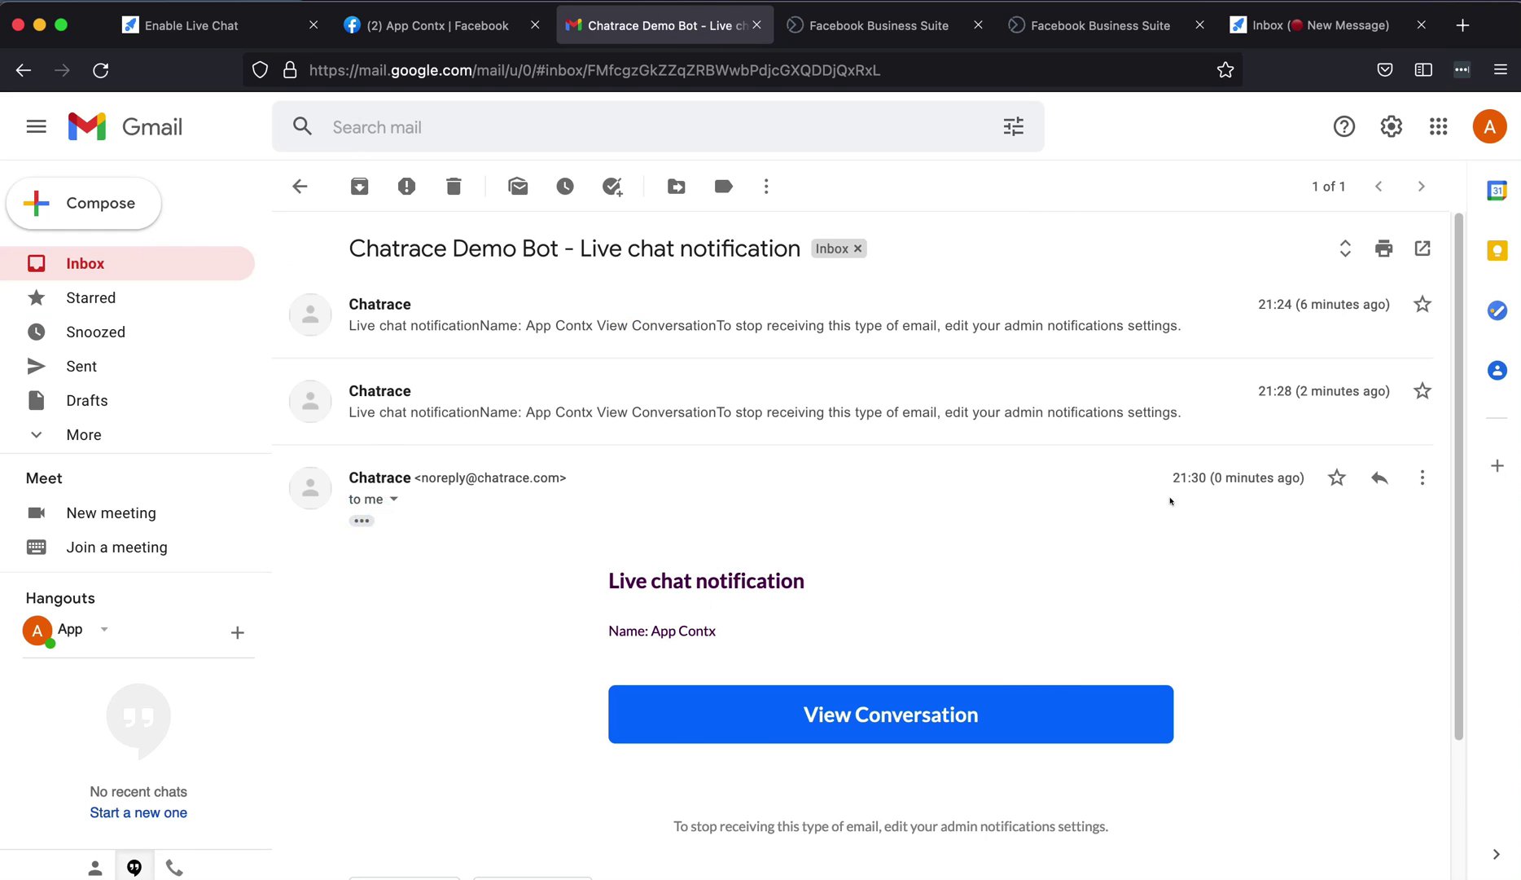
triple_click(1167, 480)
click(1240, 567)
click(899, 723)
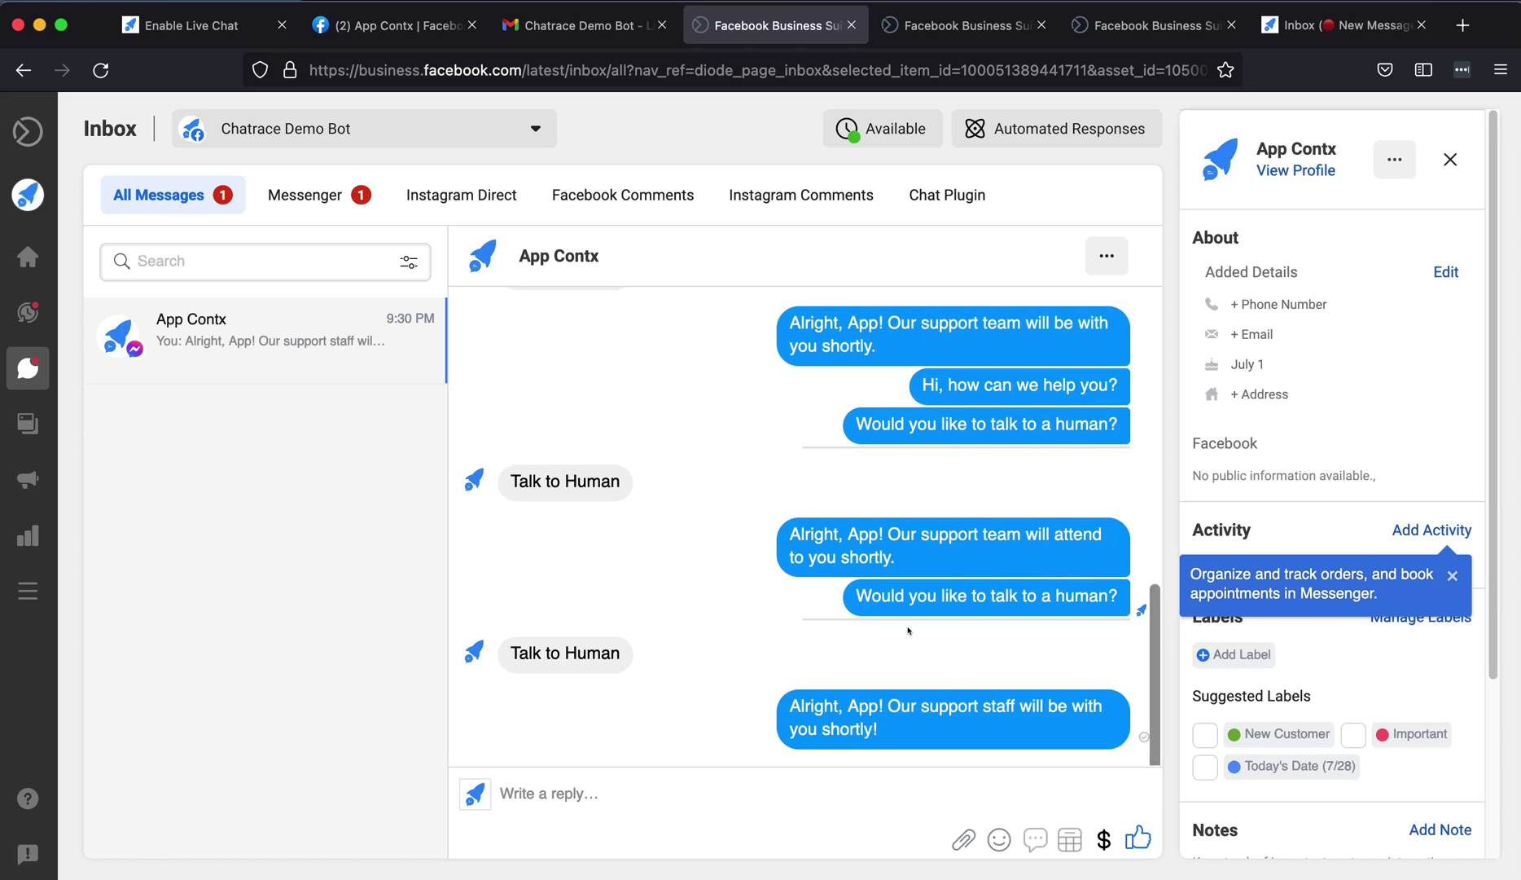
- Move App Contx to Done in Business Suite, disable its live chat in Chatrace, and return to the flow
click(1106, 256)
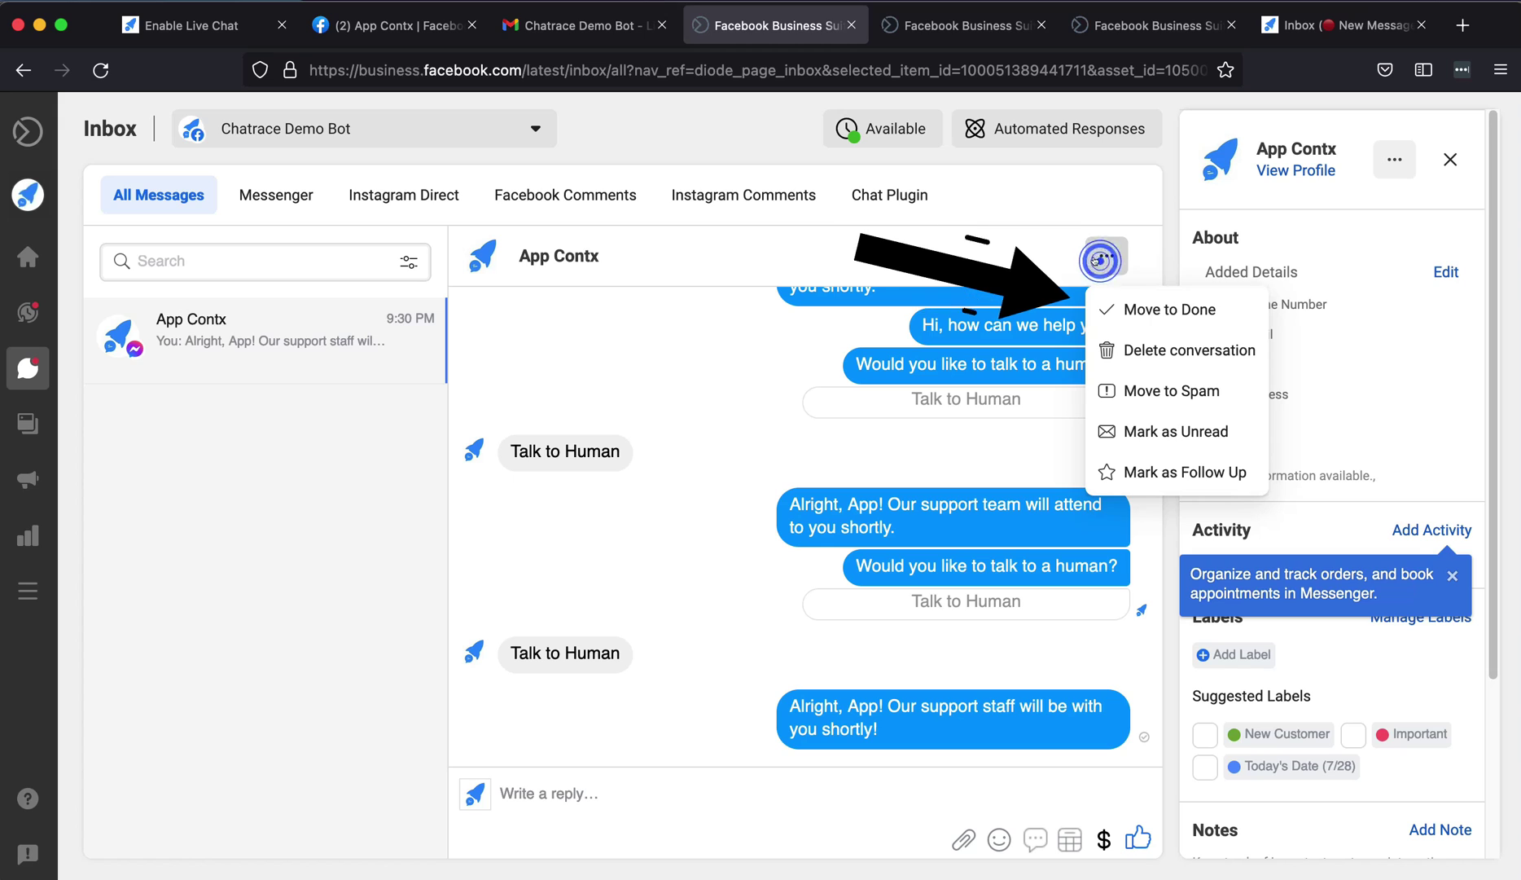
click(1173, 309)
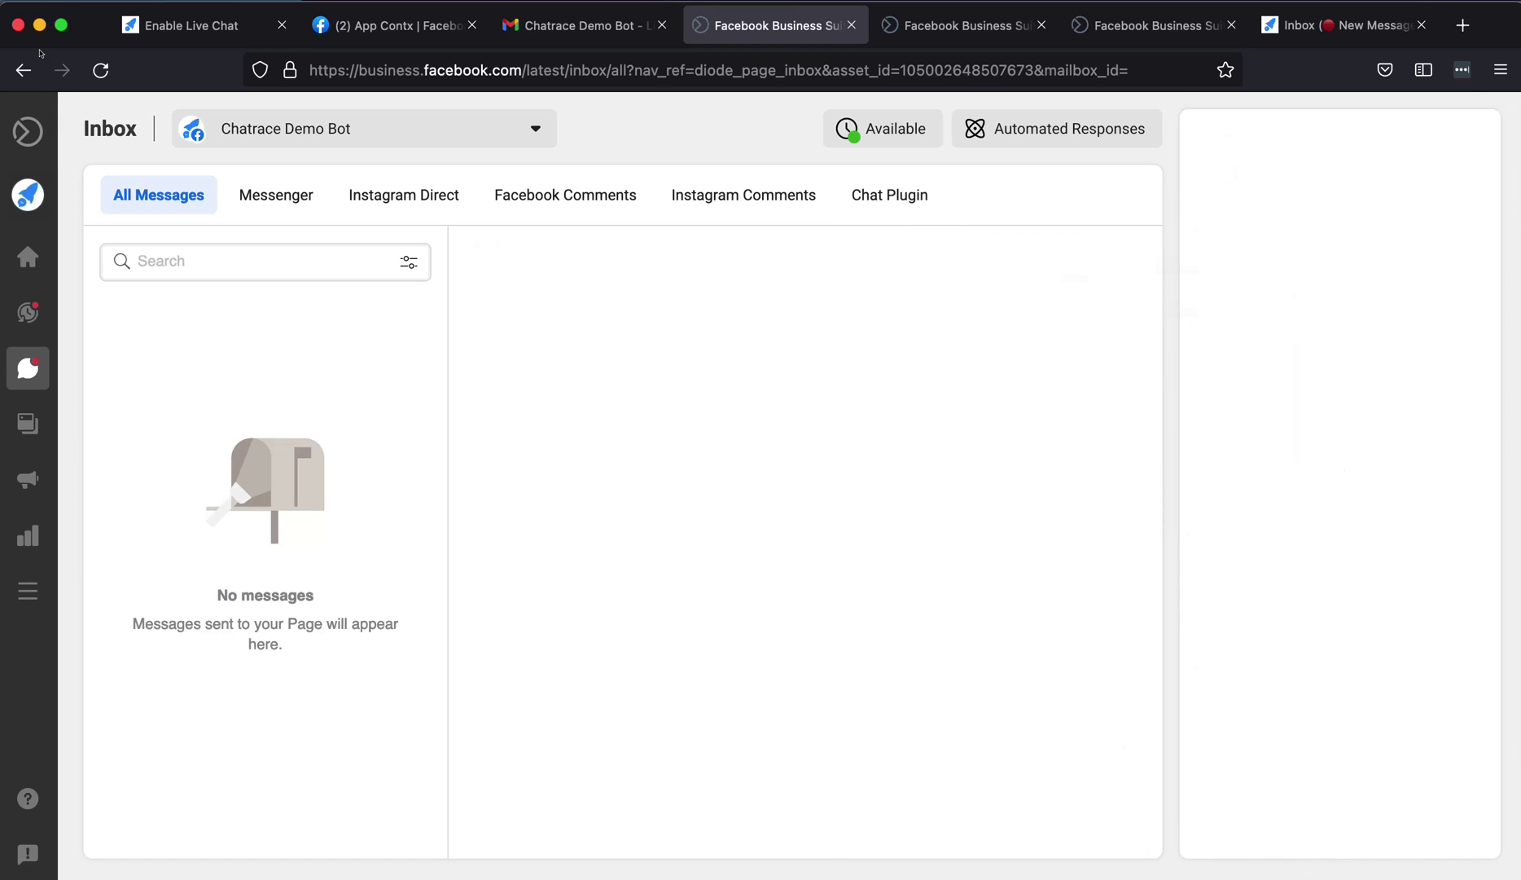
click(1344, 25)
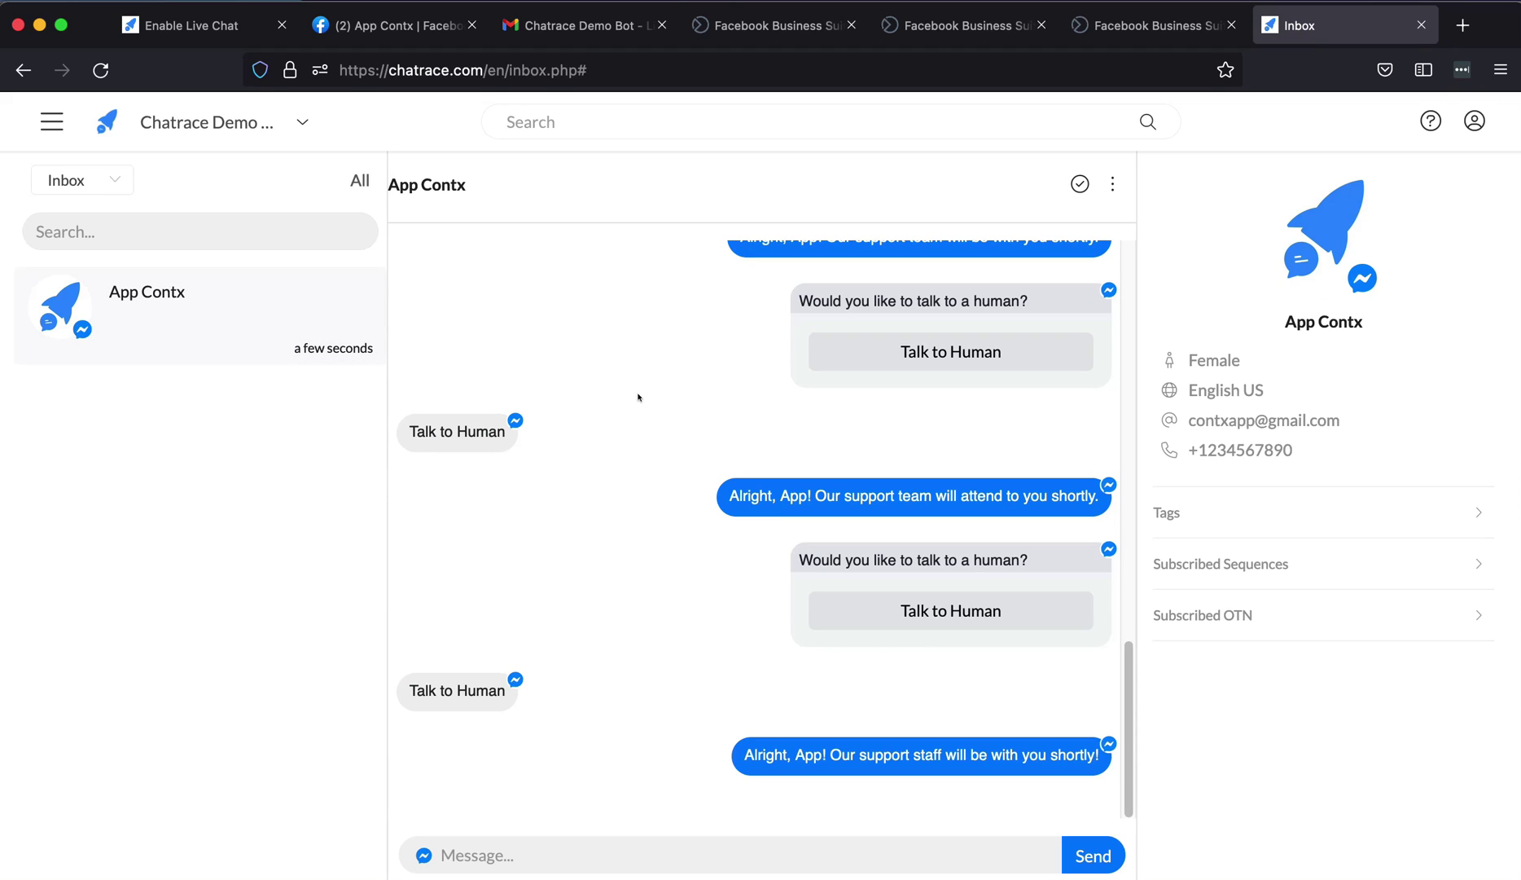
click(1073, 181)
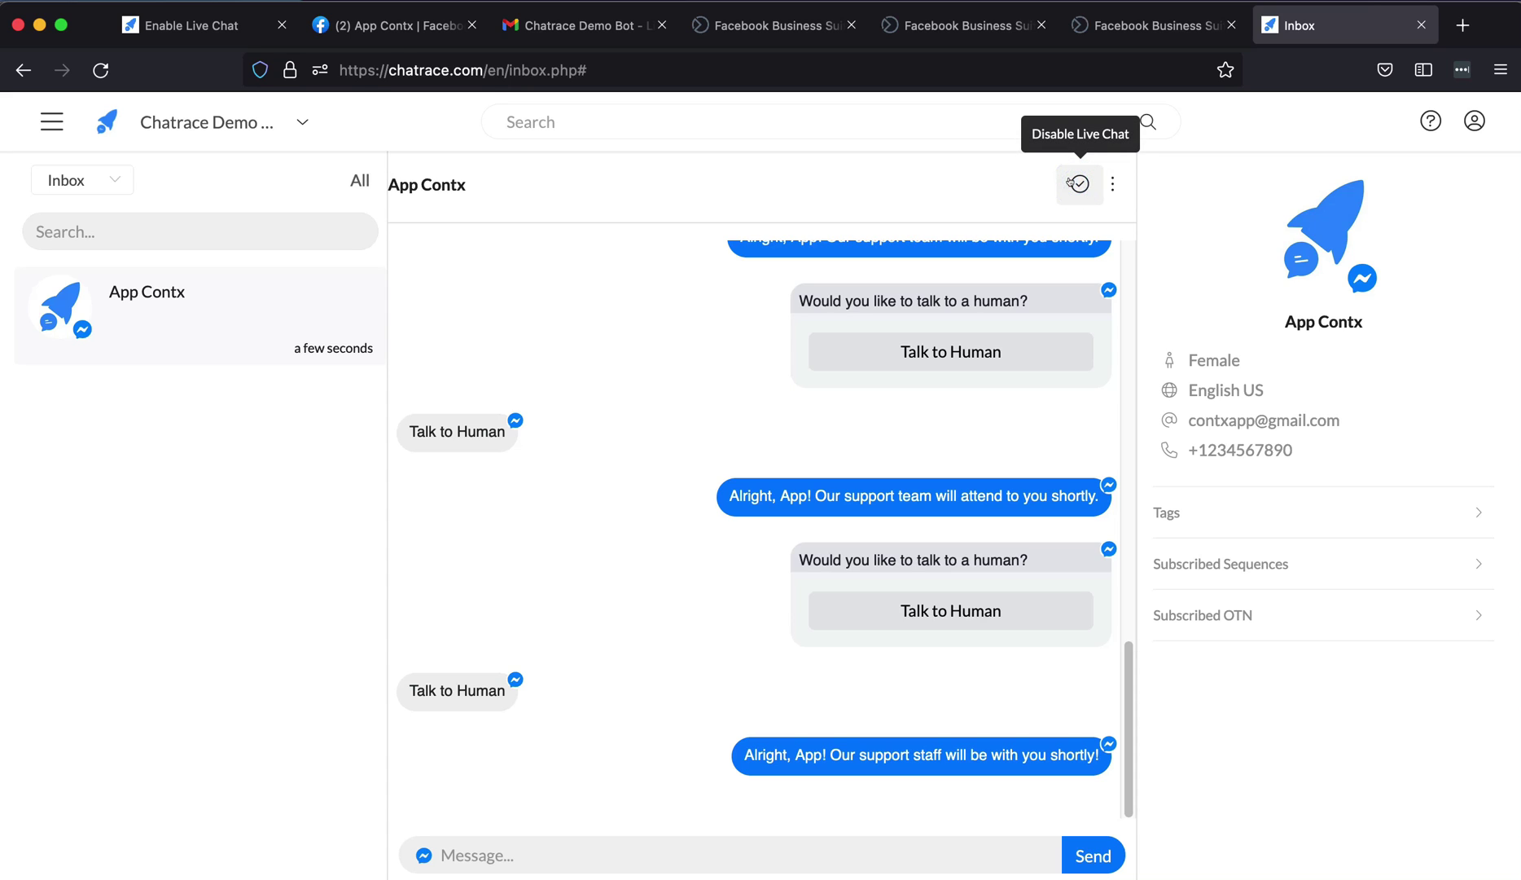
key(ctrl+Tab)
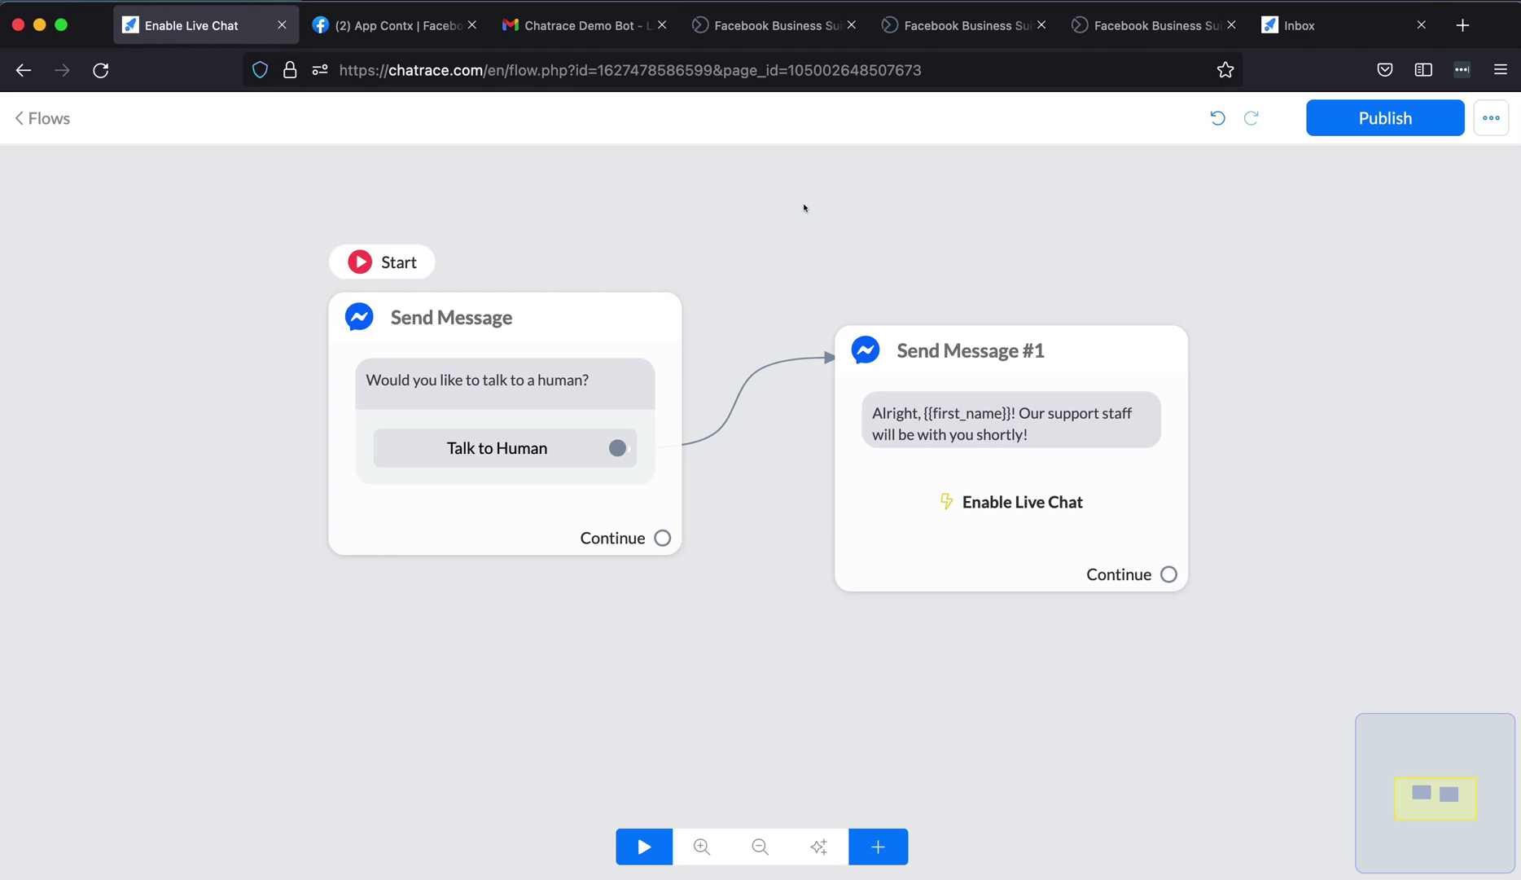